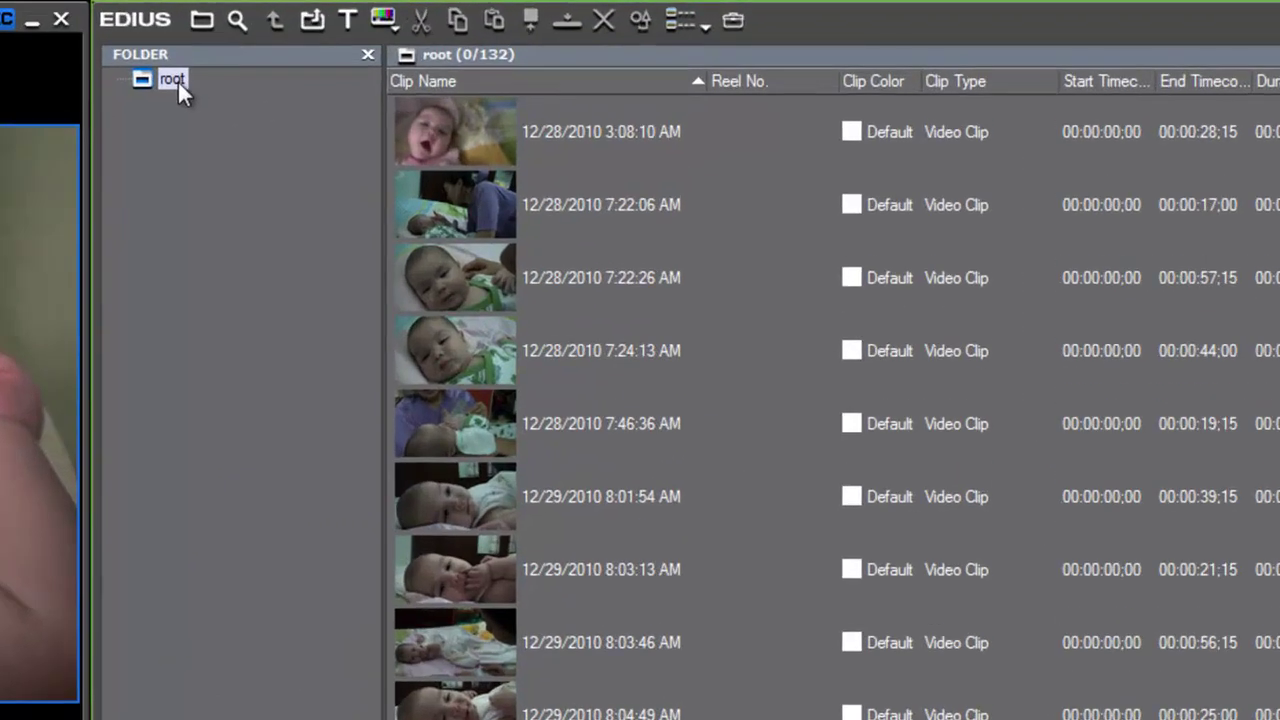
Create a new folder named Baby Shots under root
right_click(178, 80)
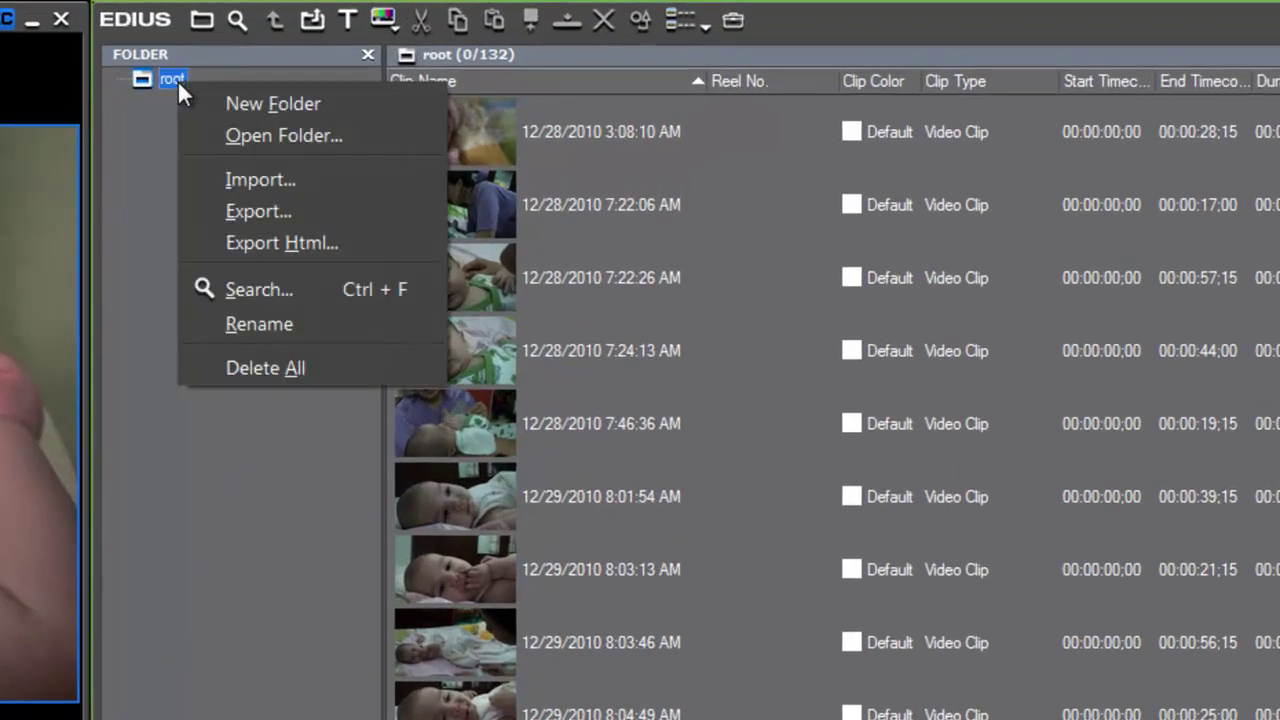
left_click(266, 104)
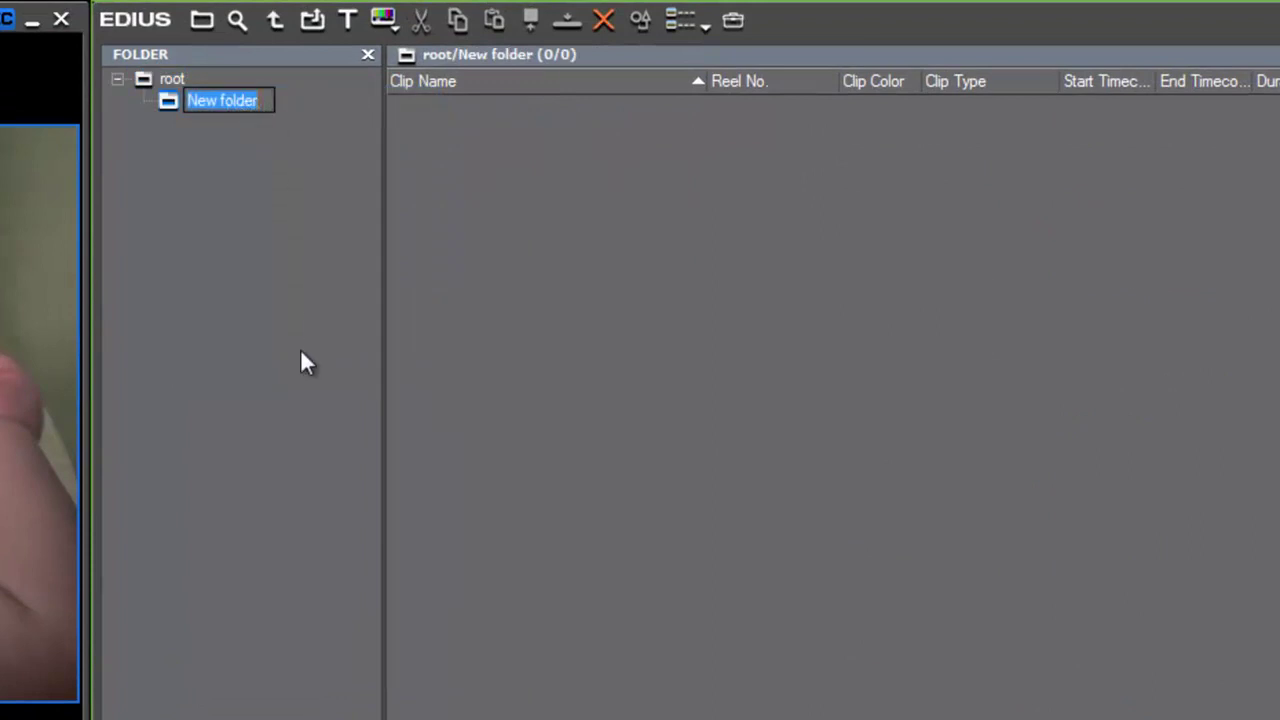
type("Baby")
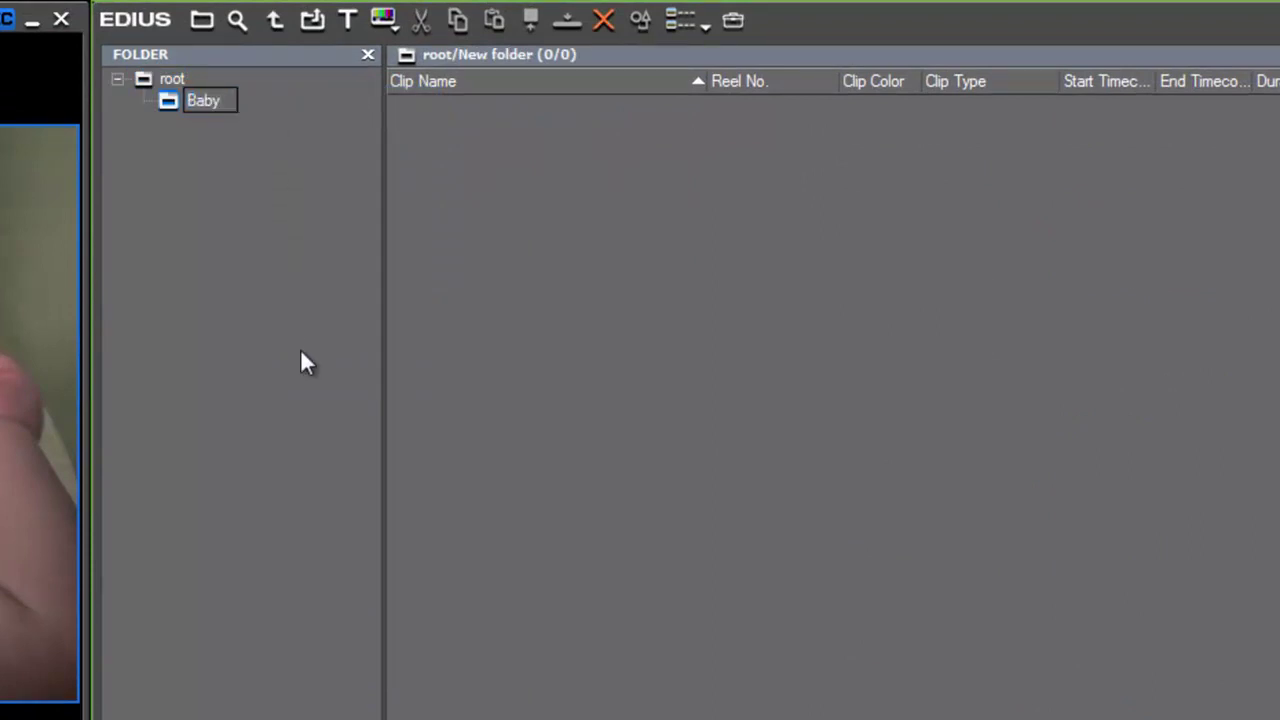
type(" Shots")
key("Return")
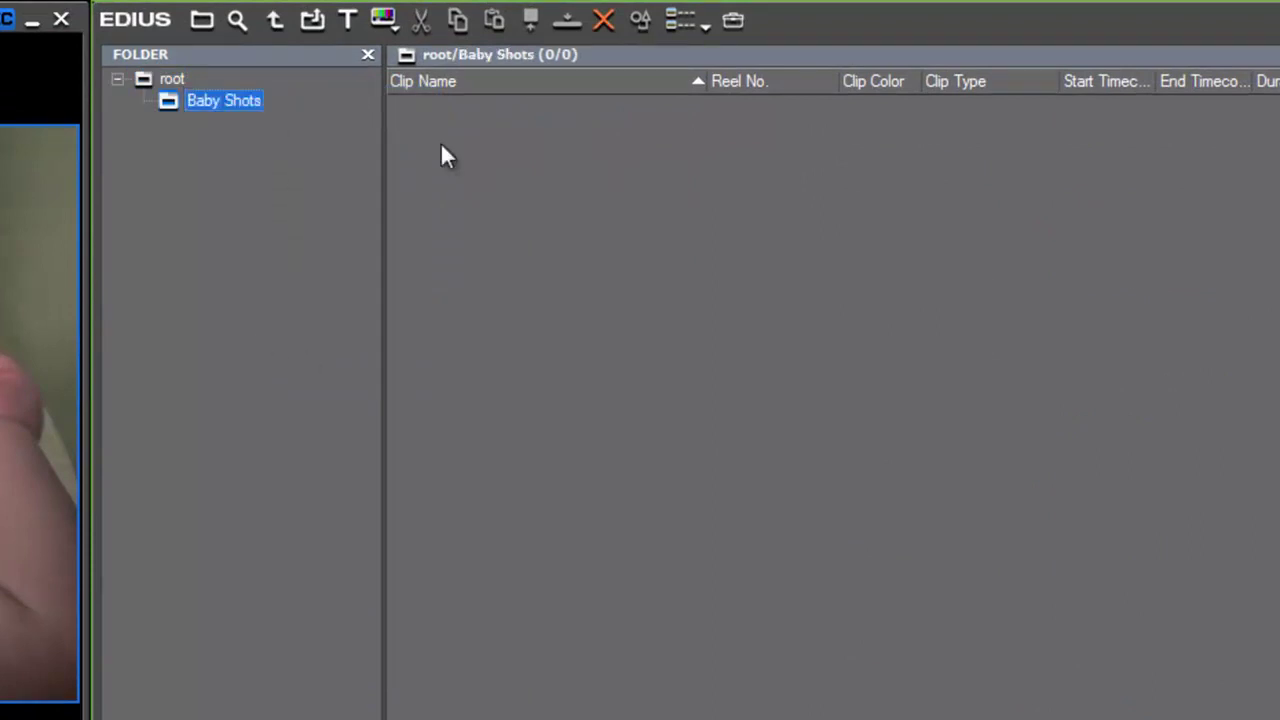
Move the baby clips from 12/24/2010 through 1/20/2011 4:12:10 AM from root into Baby Shots
left_click(170, 79)
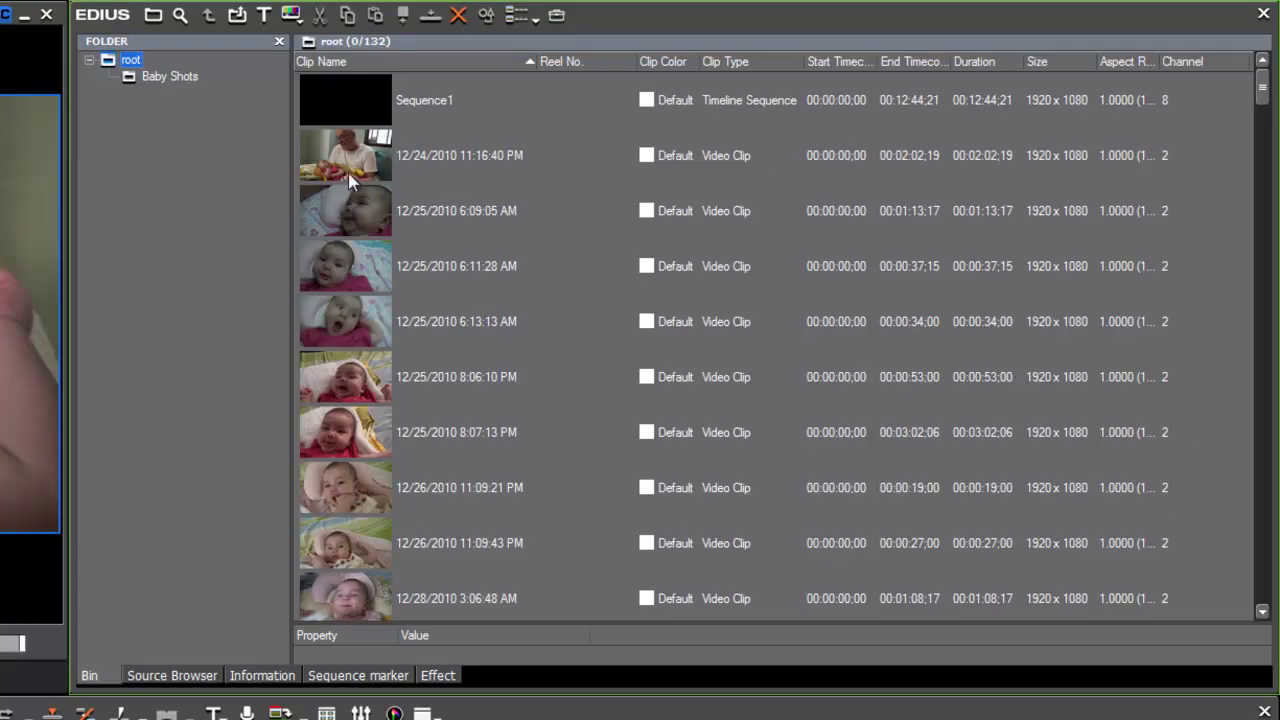
left_click(348, 153)
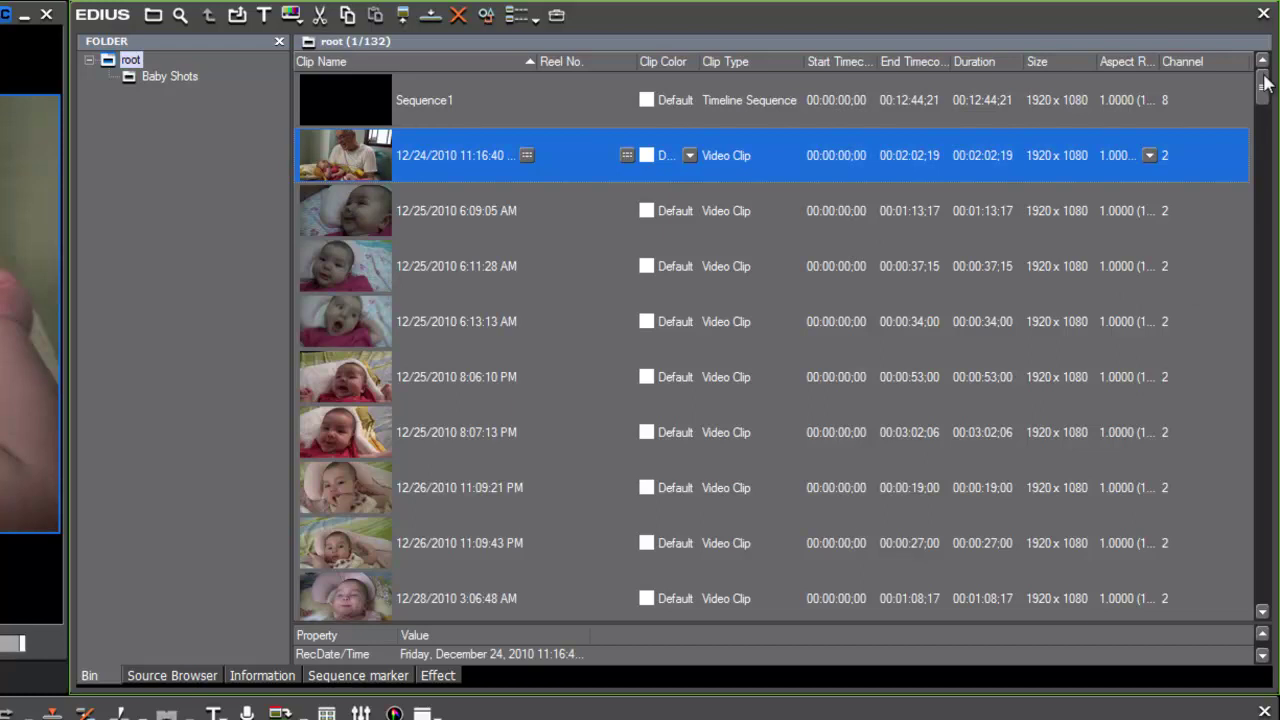
left_click_drag(1264, 84, 1269, 560)
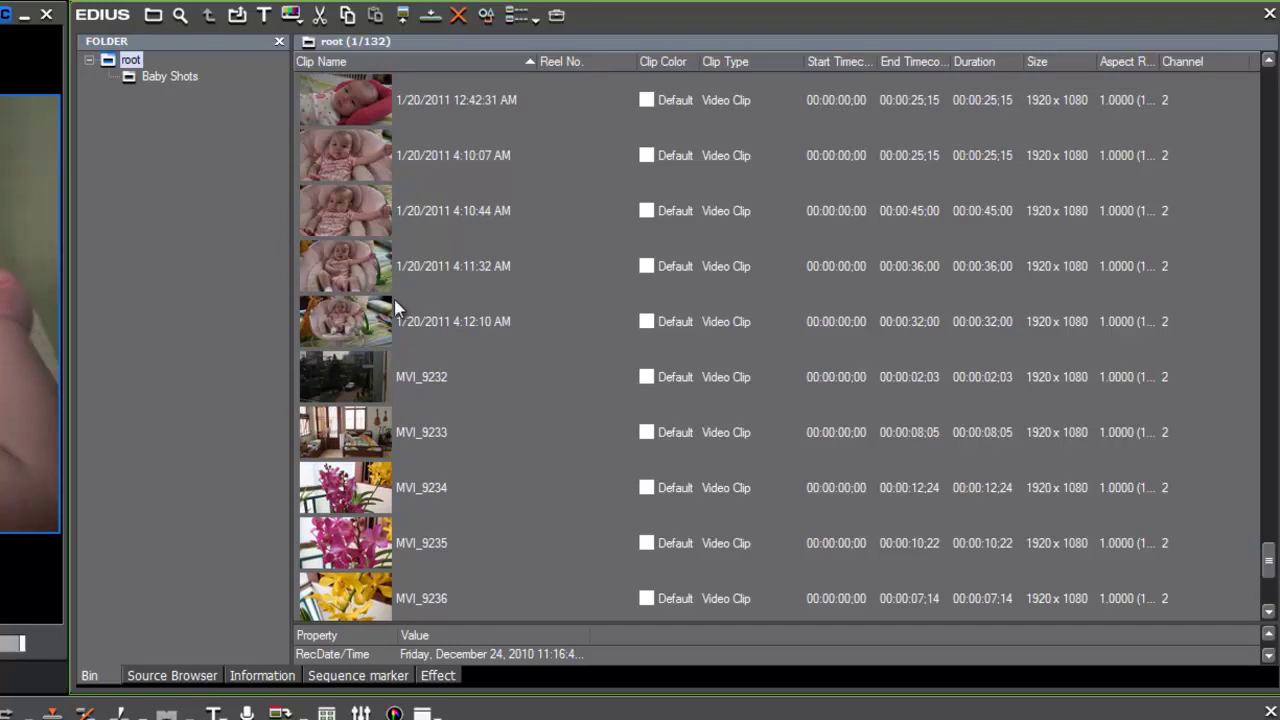
left_click(362, 323, "shift")
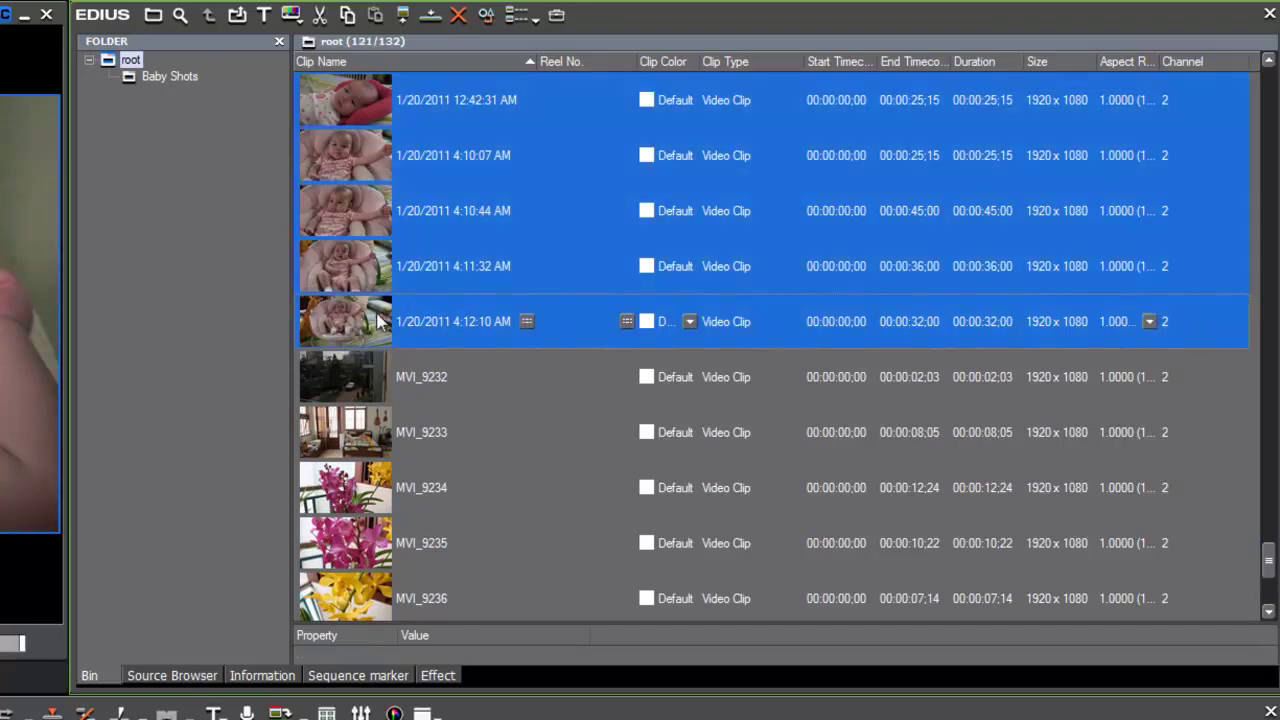
left_click_drag(352, 323, 210, 76)
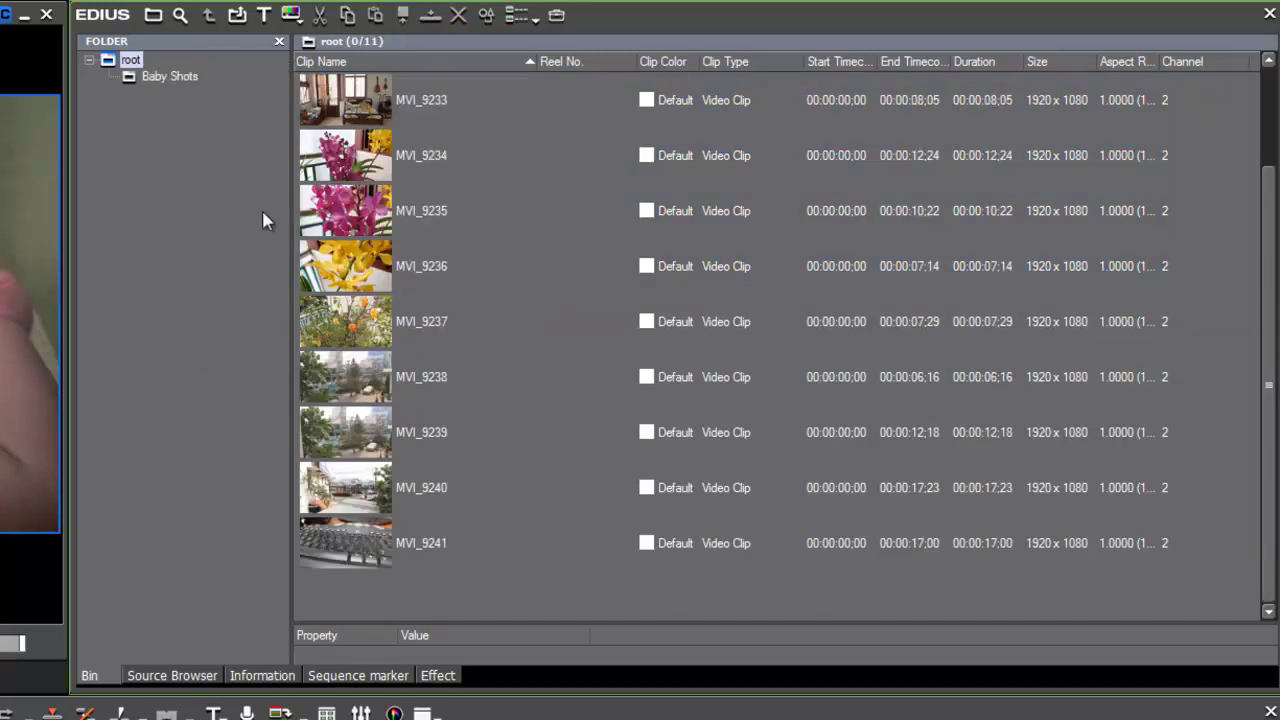
Create a folder named Music under root
right_click(134, 59)
left_click(205, 76)
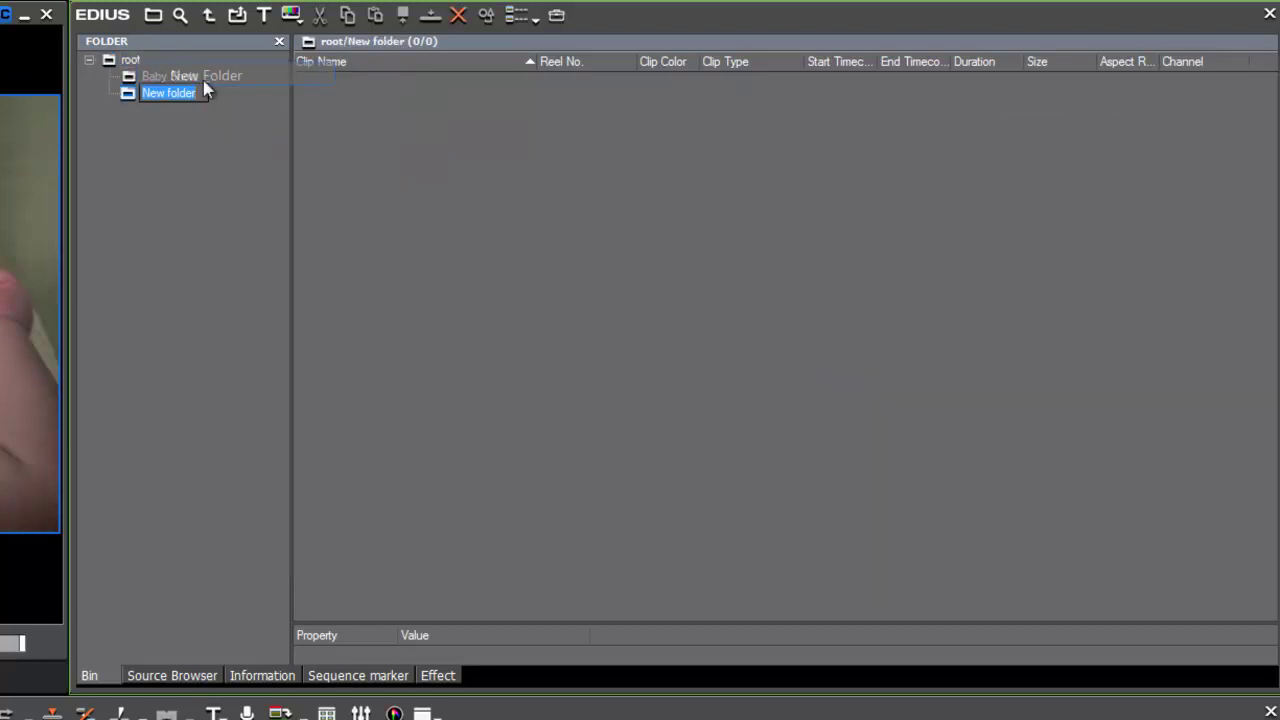
type("Music")
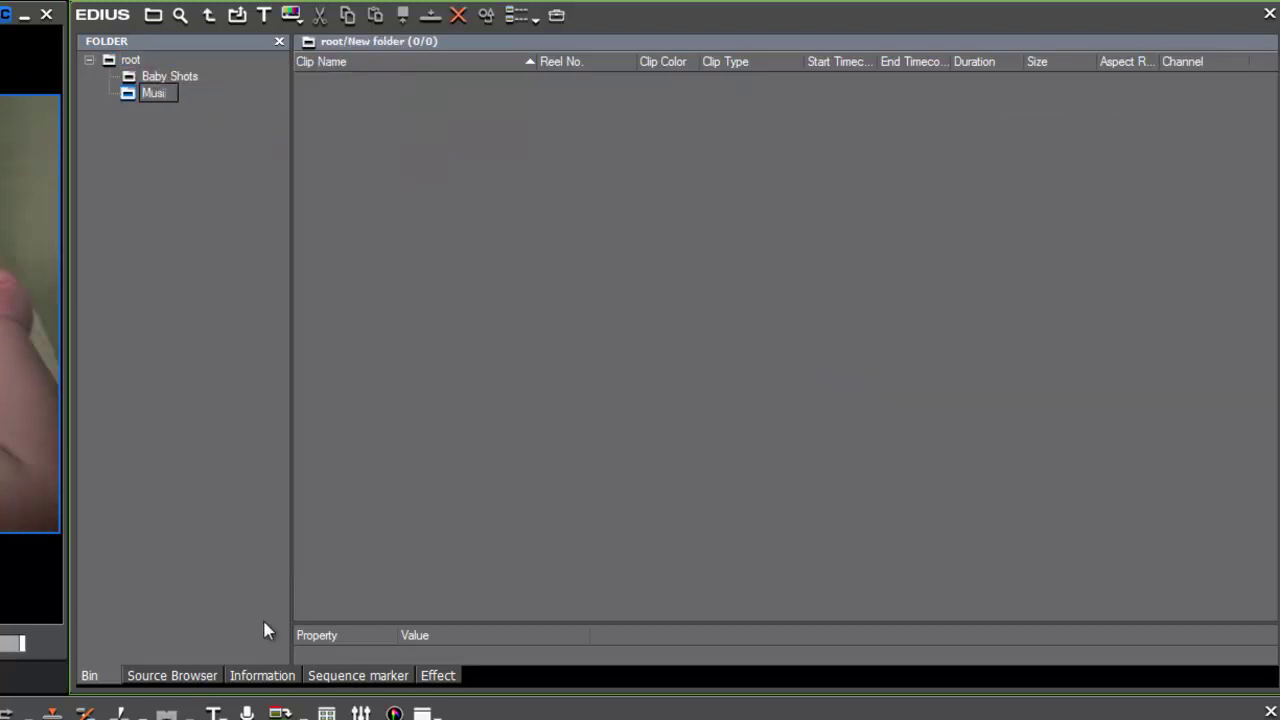
key("Return")
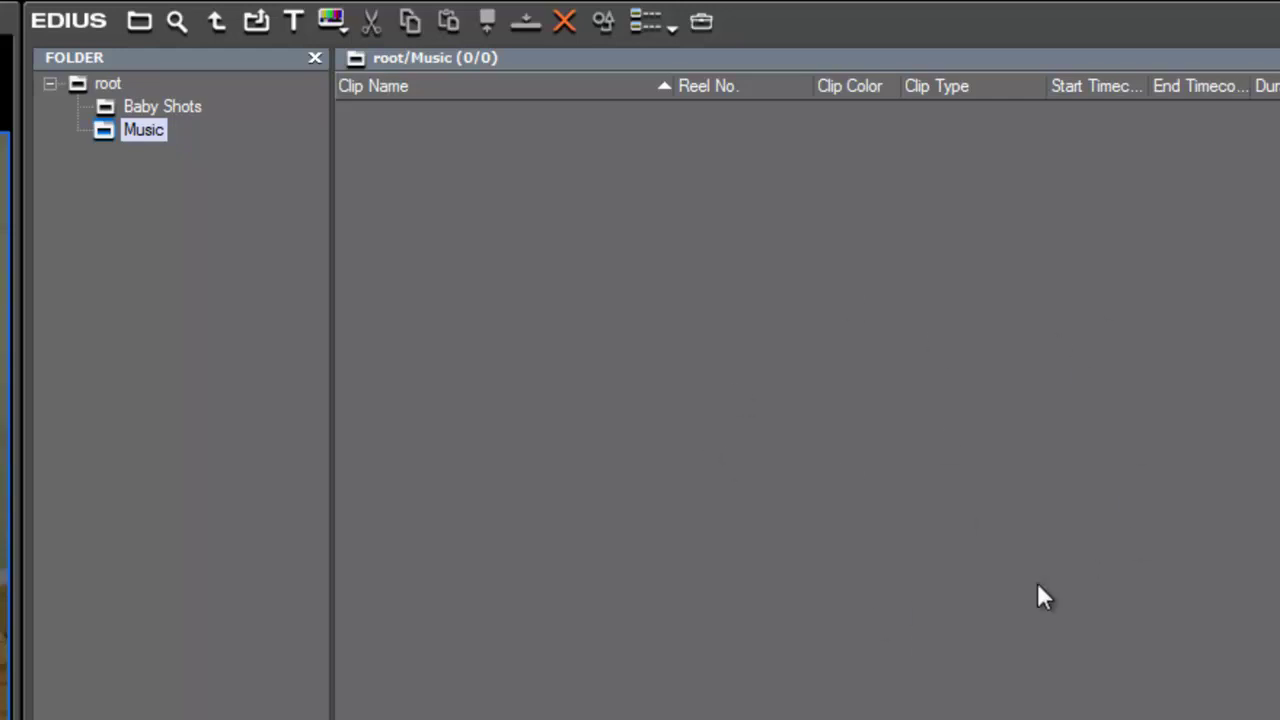
Bring up the Add Clip file dialog, then cancel it without importing anything
double_click(762, 616)
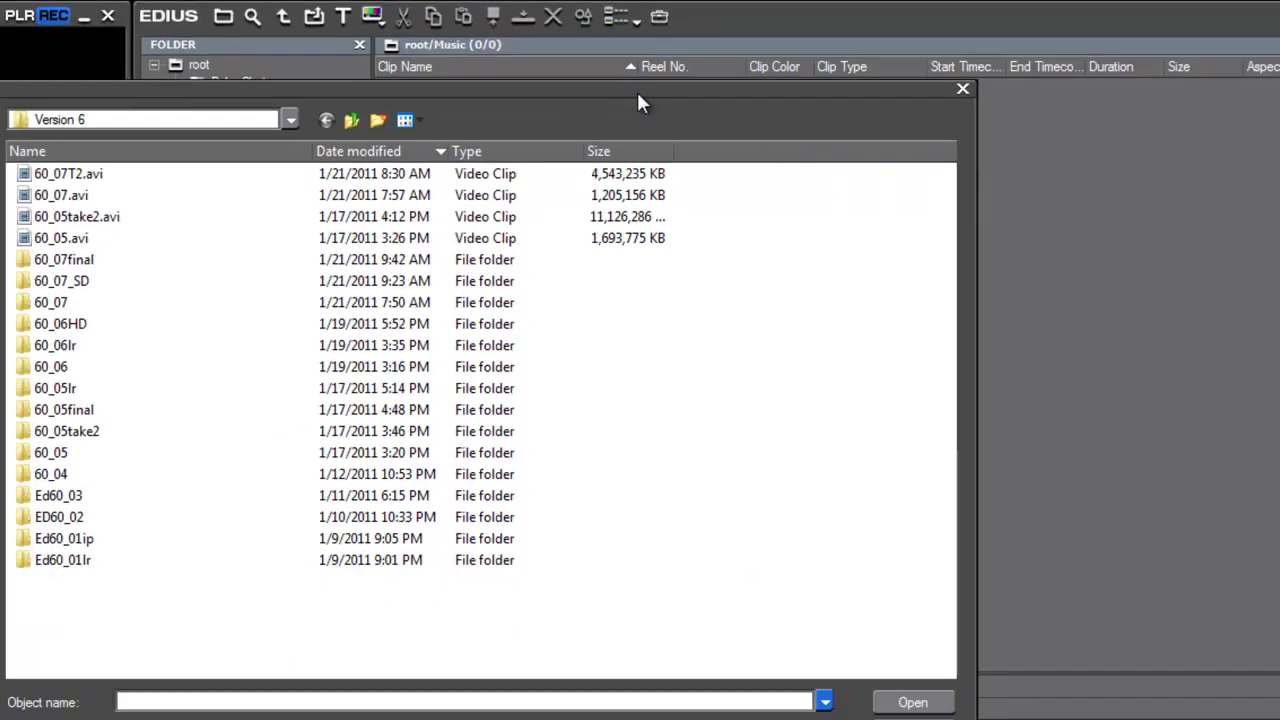
mouse_move(640, 113)
left_mouse_down()
mouse_move(981, 116)
mouse_move(656, 117)
left_mouse_up()
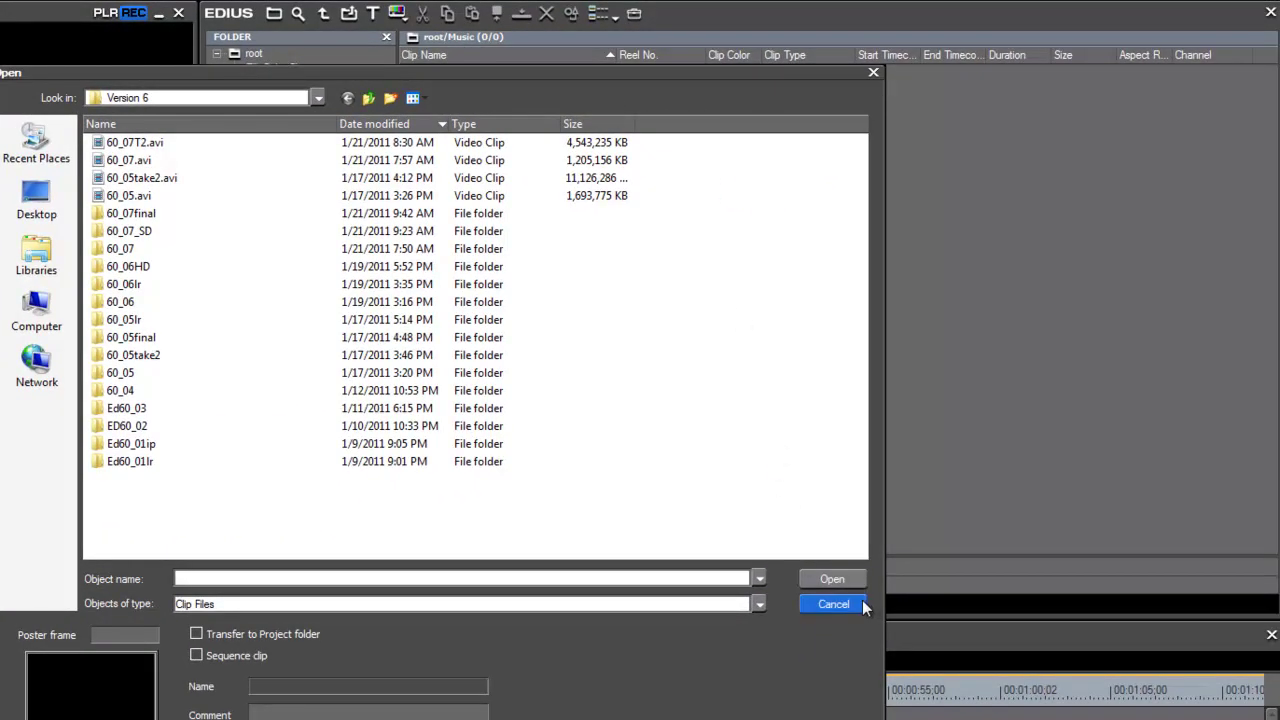
left_click(830, 603)
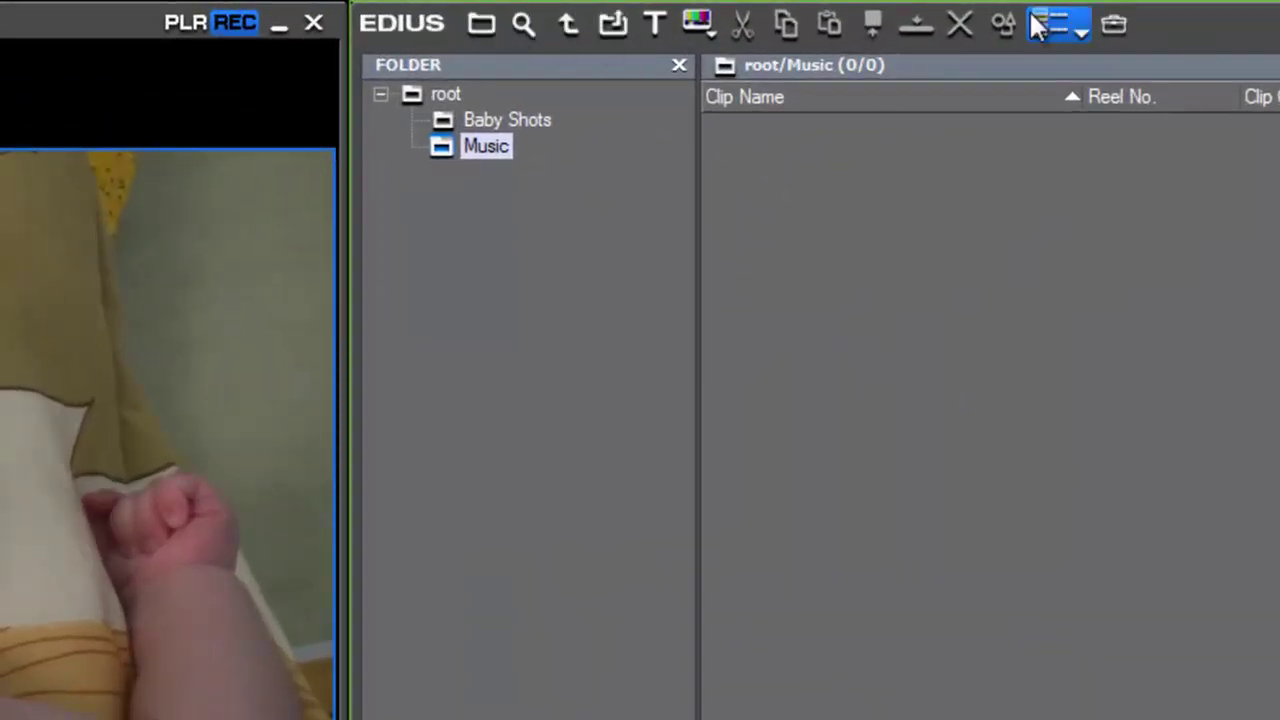
Browse the Add Clip dialog to the C:\Music\New Network folder
left_click(620, 35)
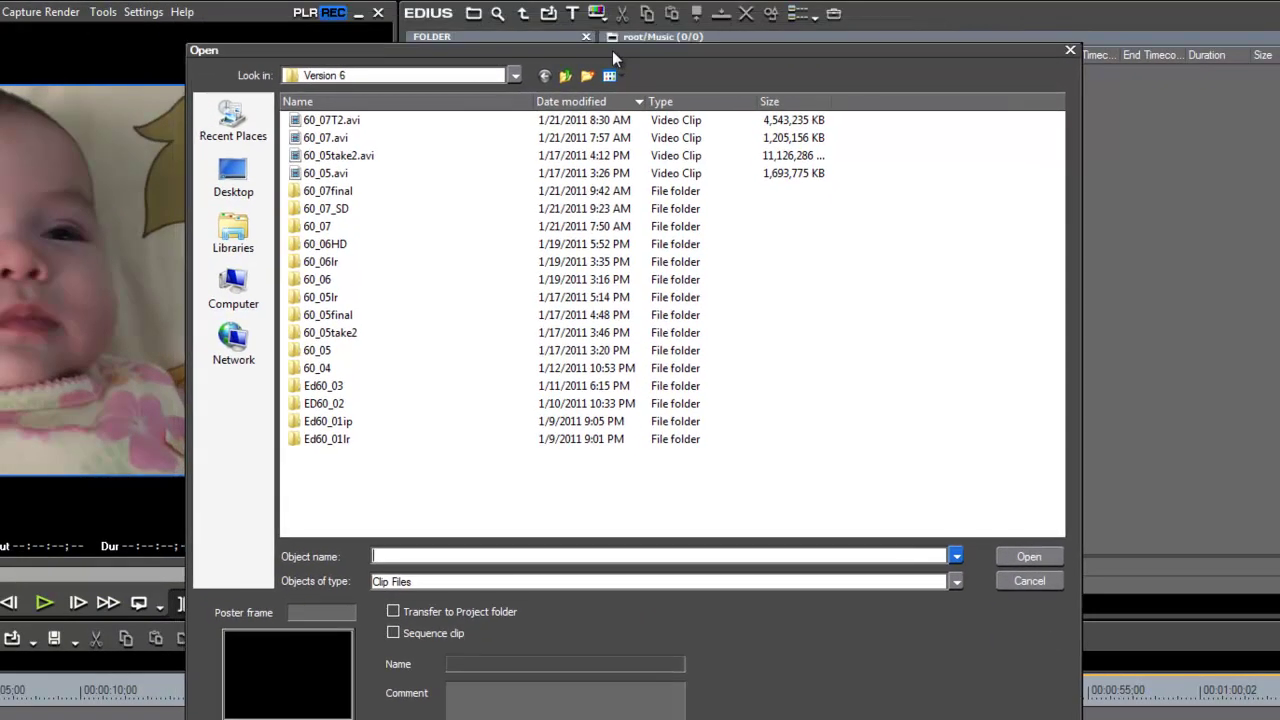
left_click(514, 76)
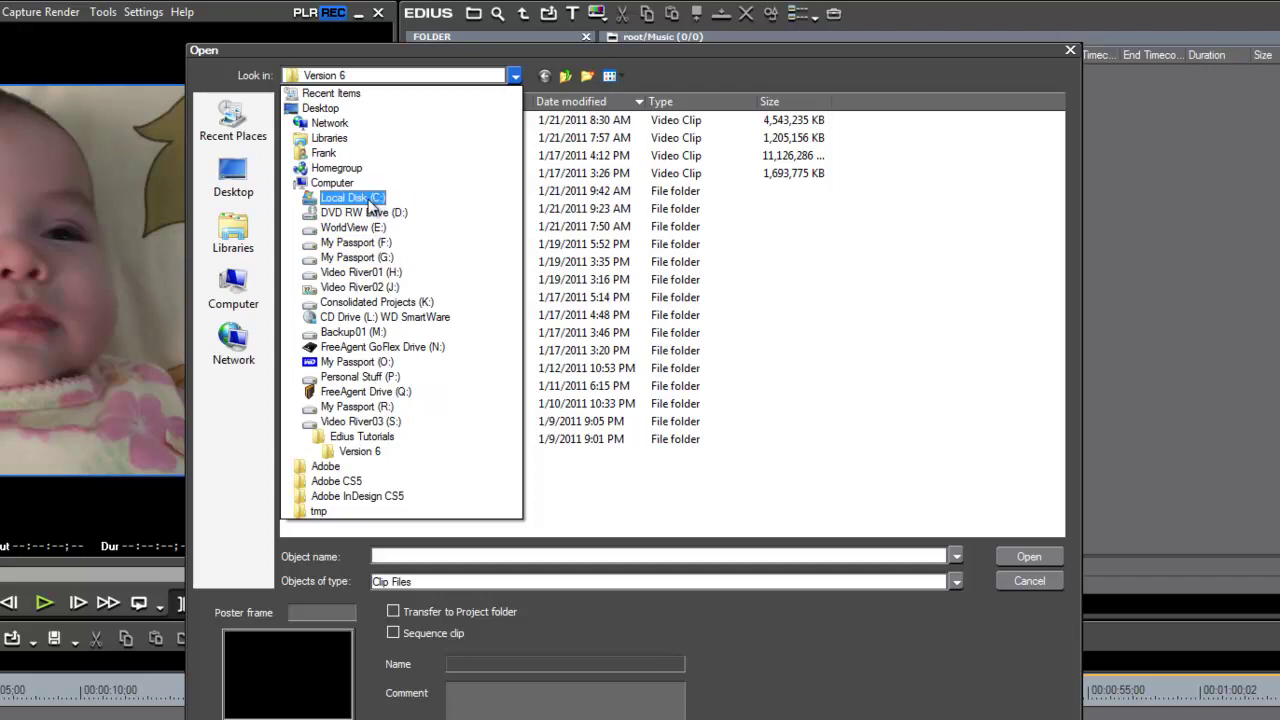
left_click(367, 205)
left_click_drag(1050, 231, 1050, 378)
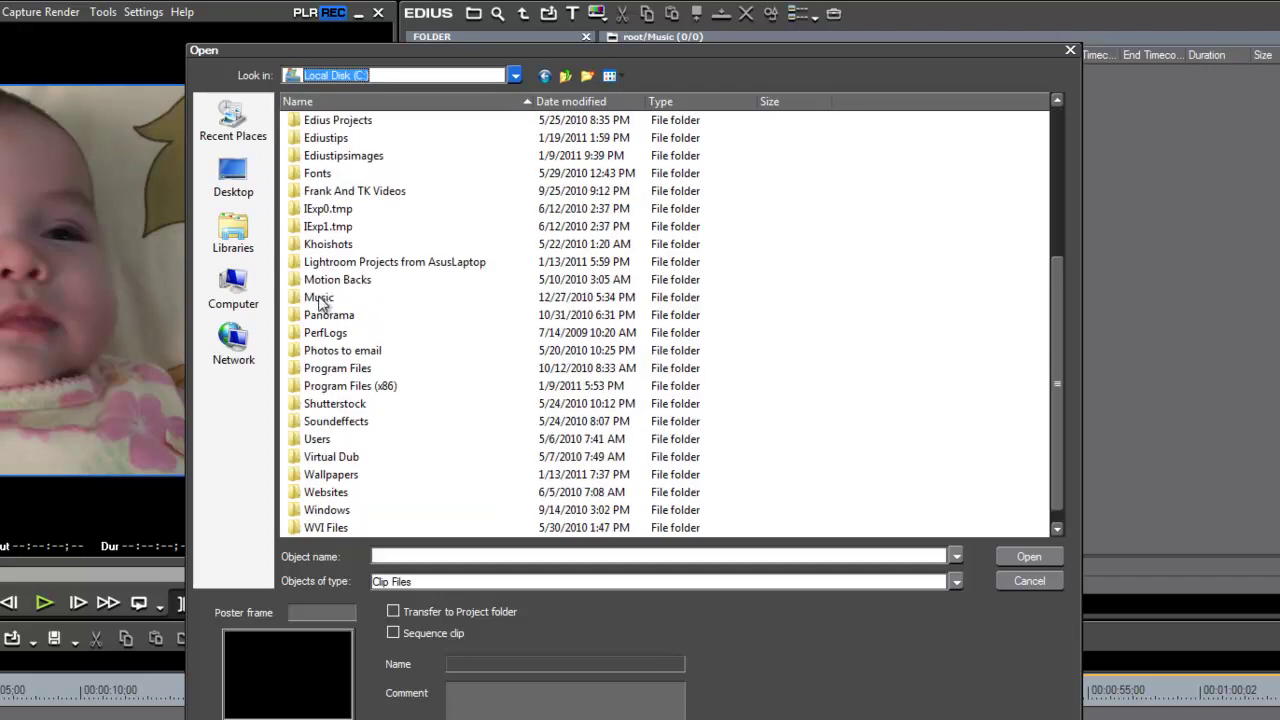
left_click(318, 298)
double_click(318, 298)
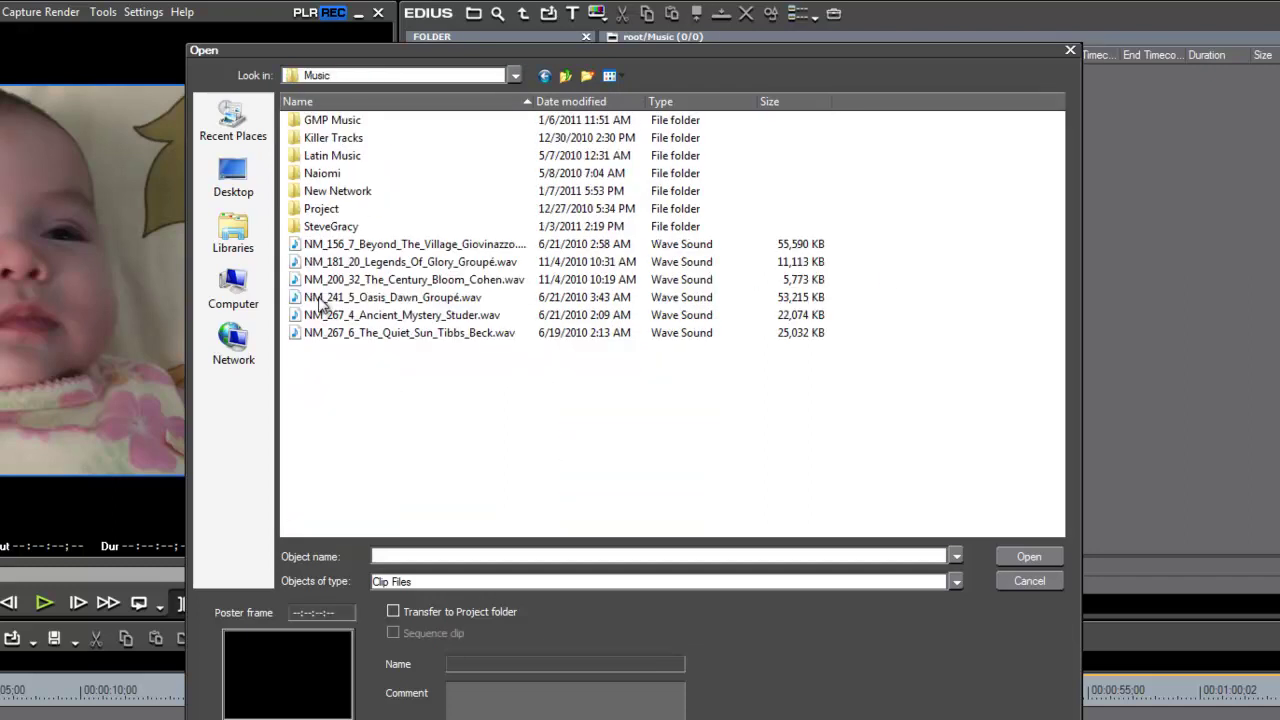
double_click(322, 197)
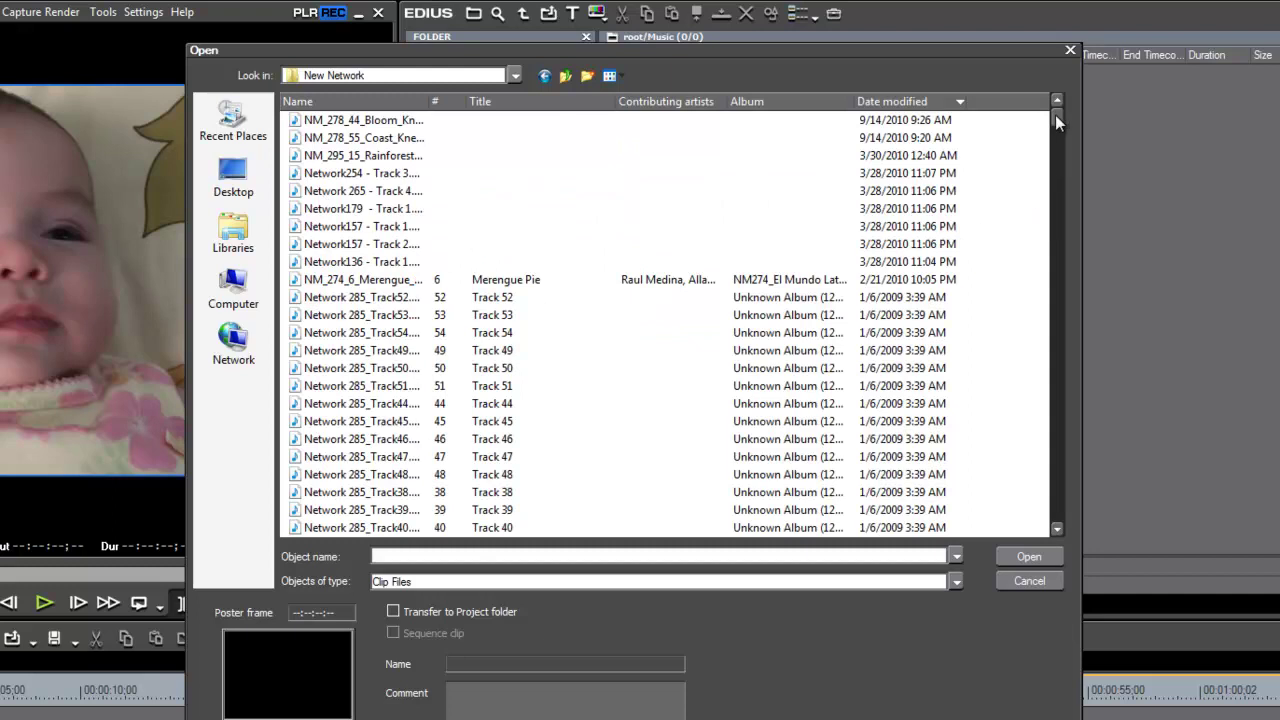
Import Network Music - 03 through Network221 - Track 7 into the Music bin
left_click_drag(1057, 120, 1051, 261)
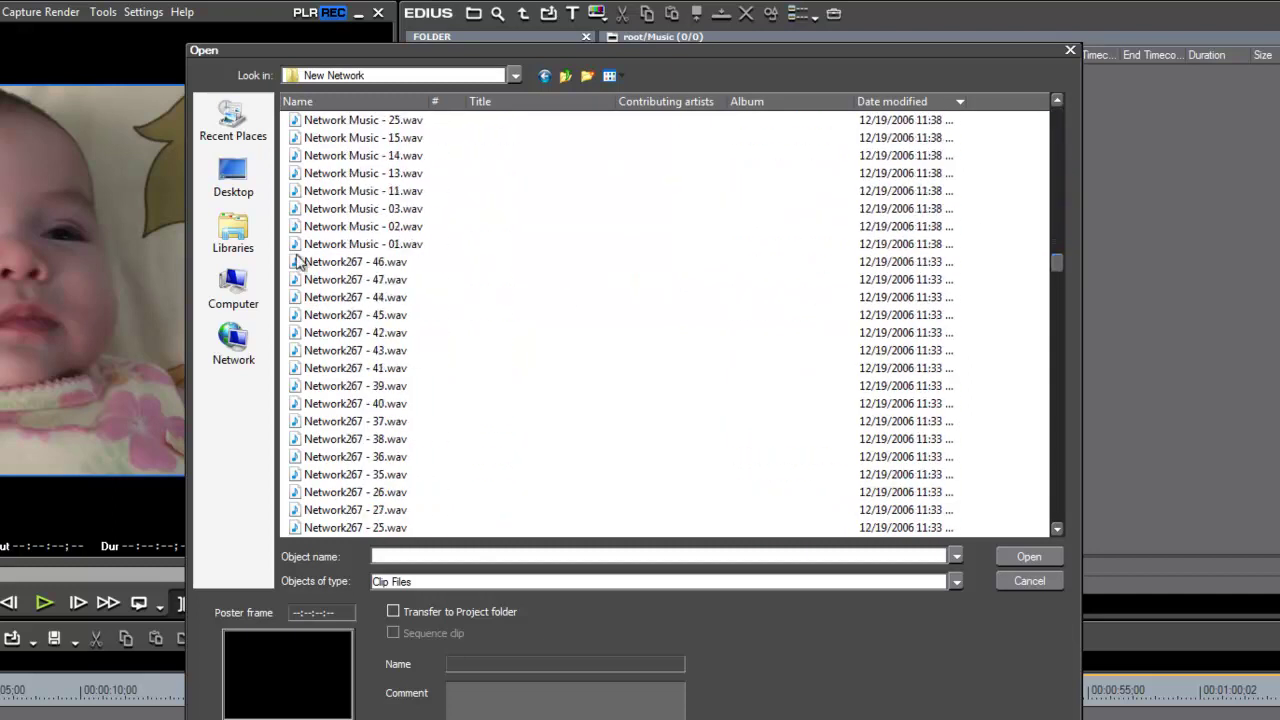
left_click(298, 210)
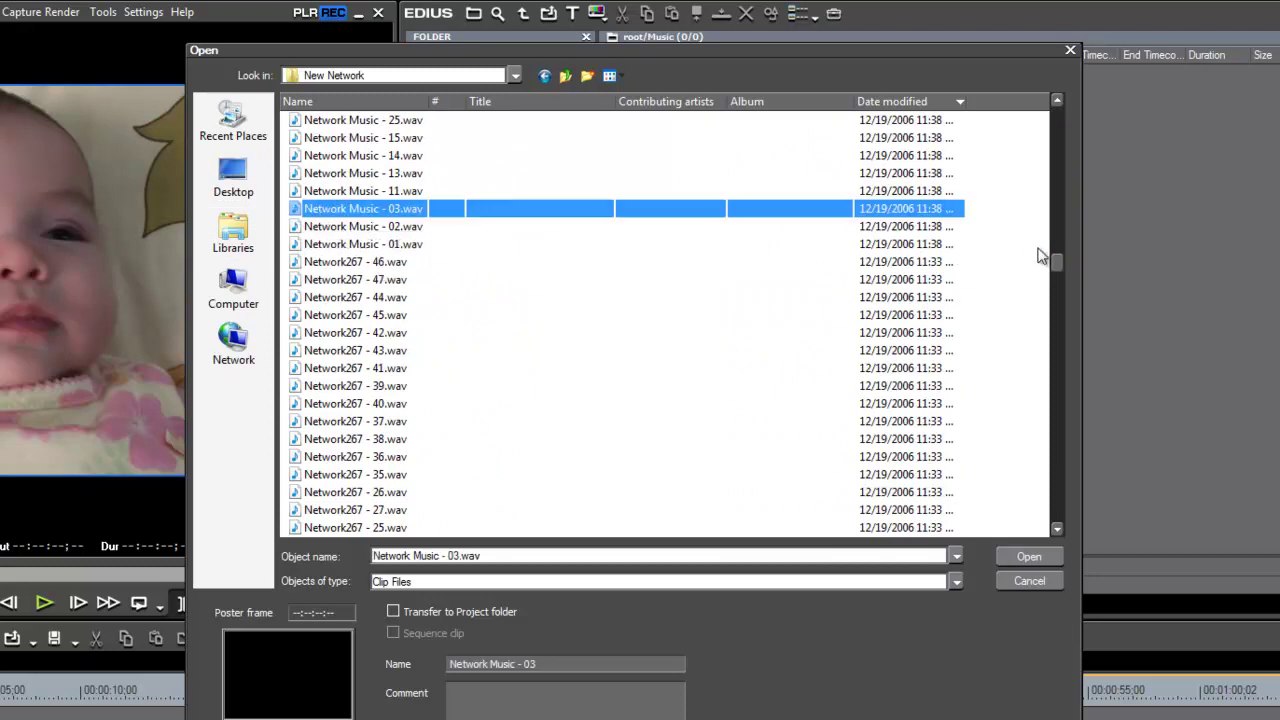
left_click_drag(1050, 262, 1067, 317)
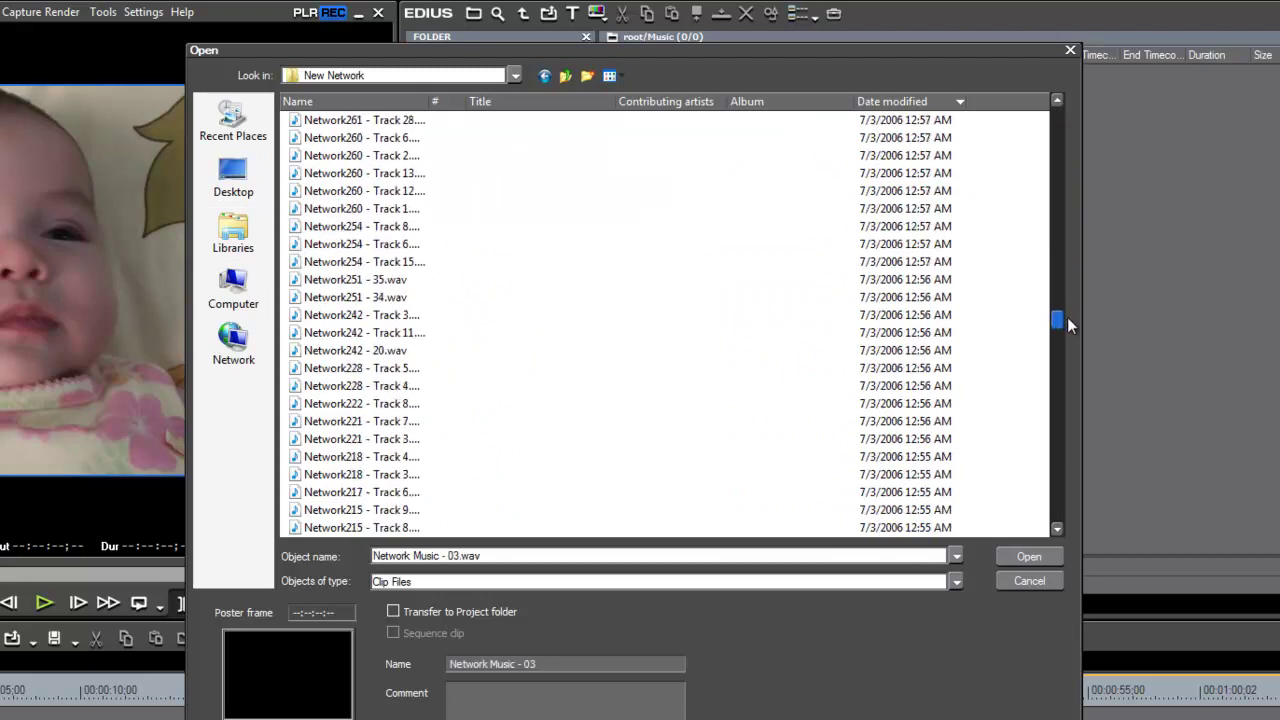
left_click(294, 424, "shift")
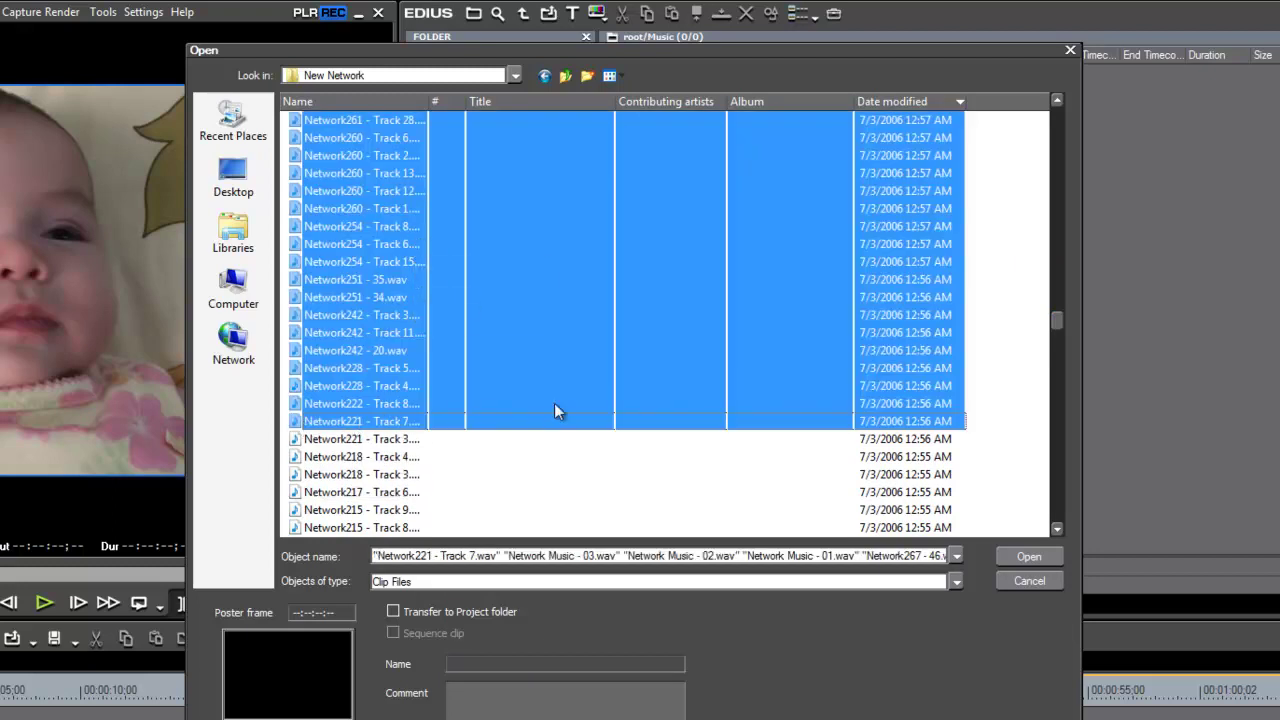
left_click(1033, 557)
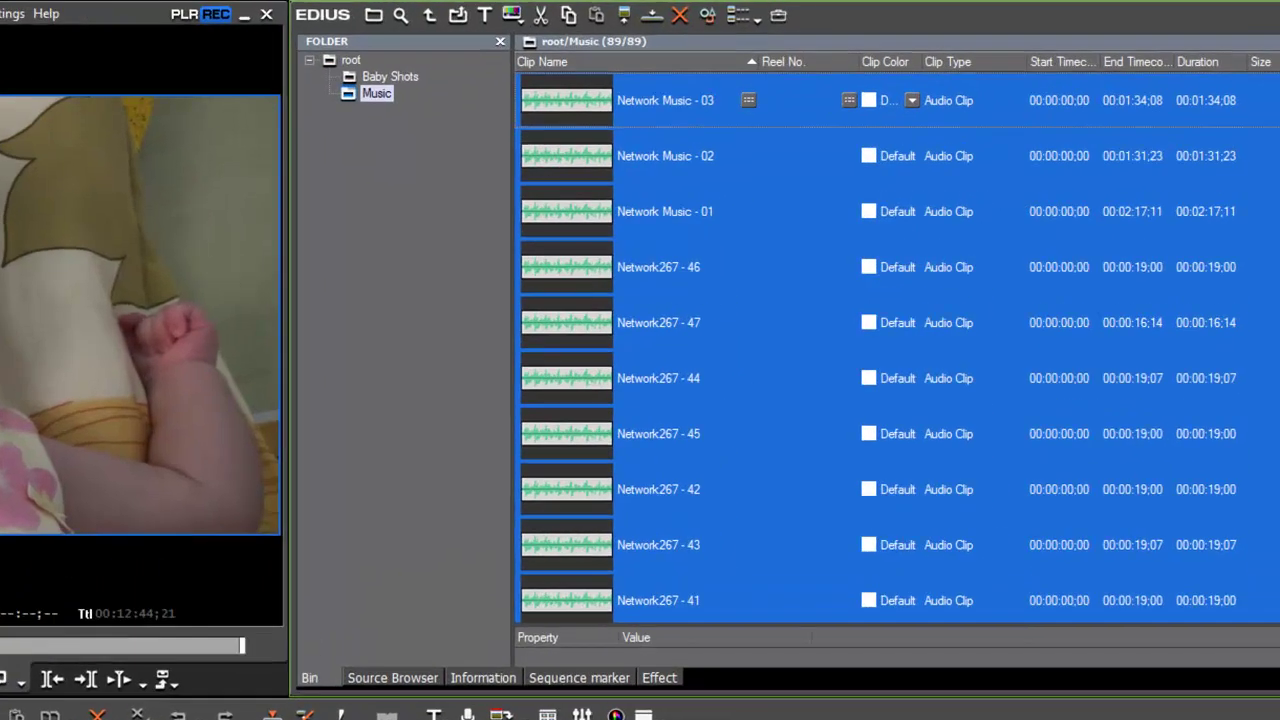
left_click(727, 287)
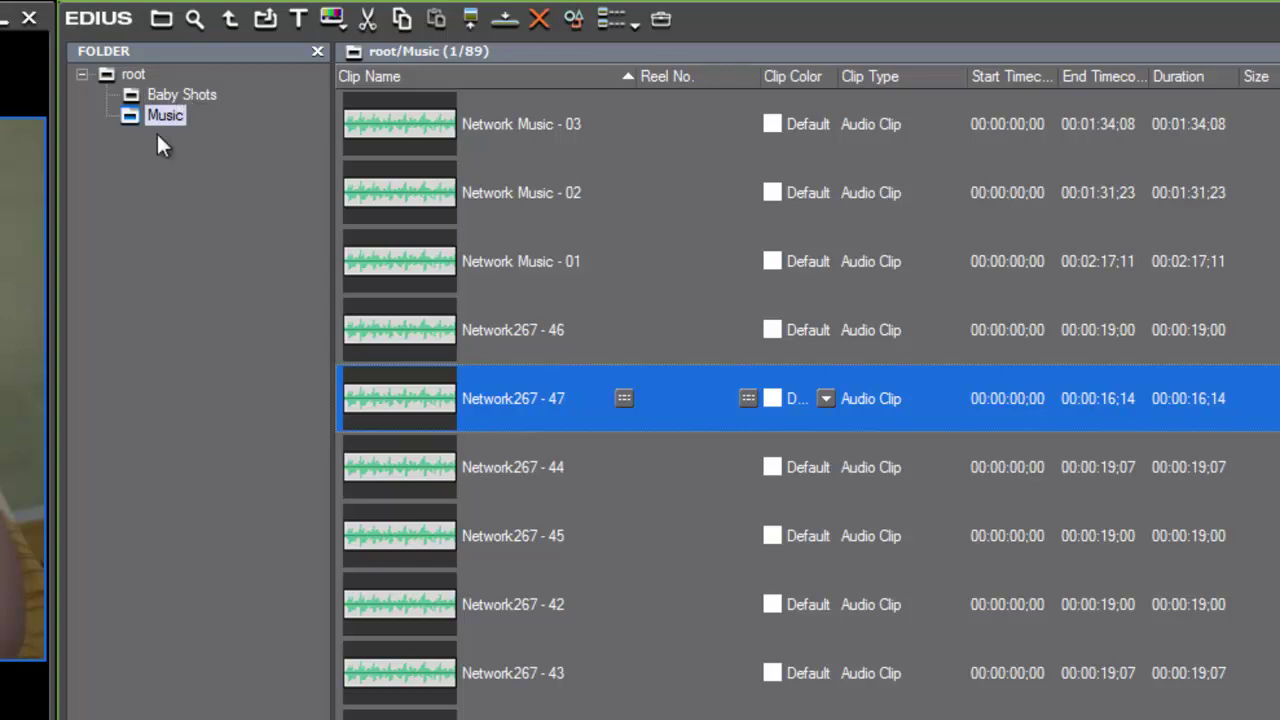
Add an empty Older Baby Shots folder under root, beside Baby Shots and Music
left_click(132, 74)
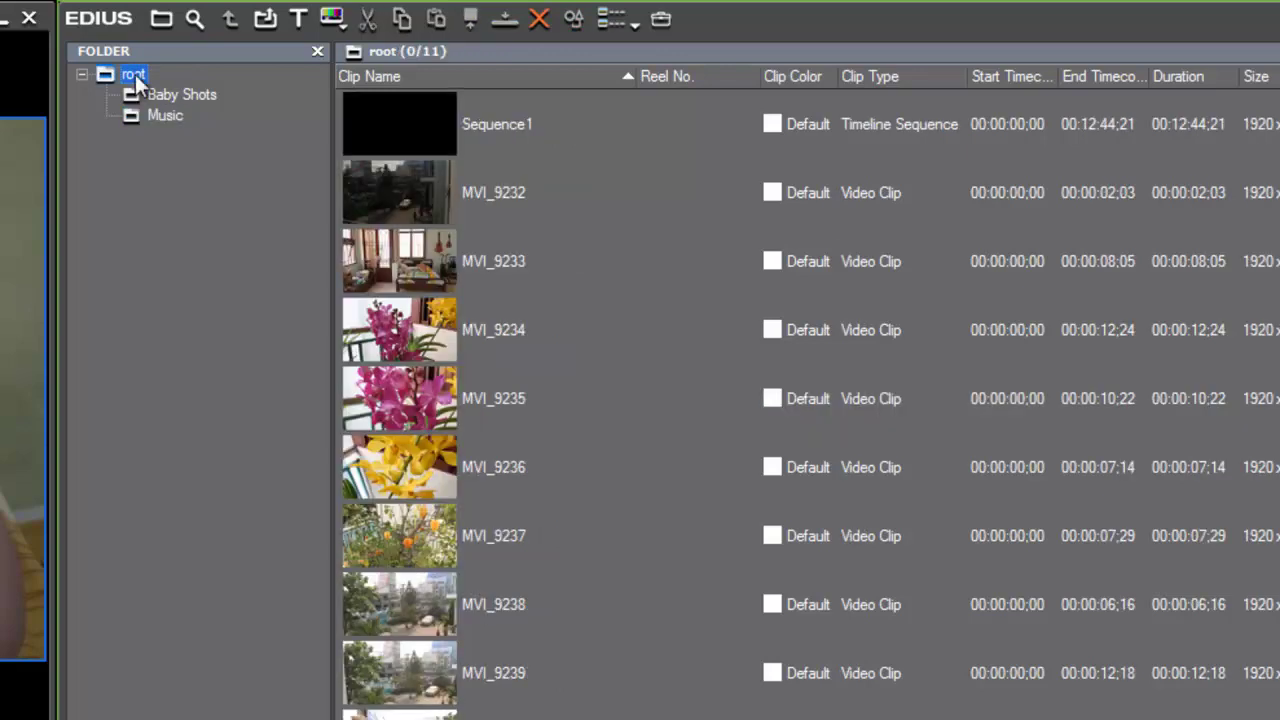
right_click(135, 74)
left_click(160, 92)
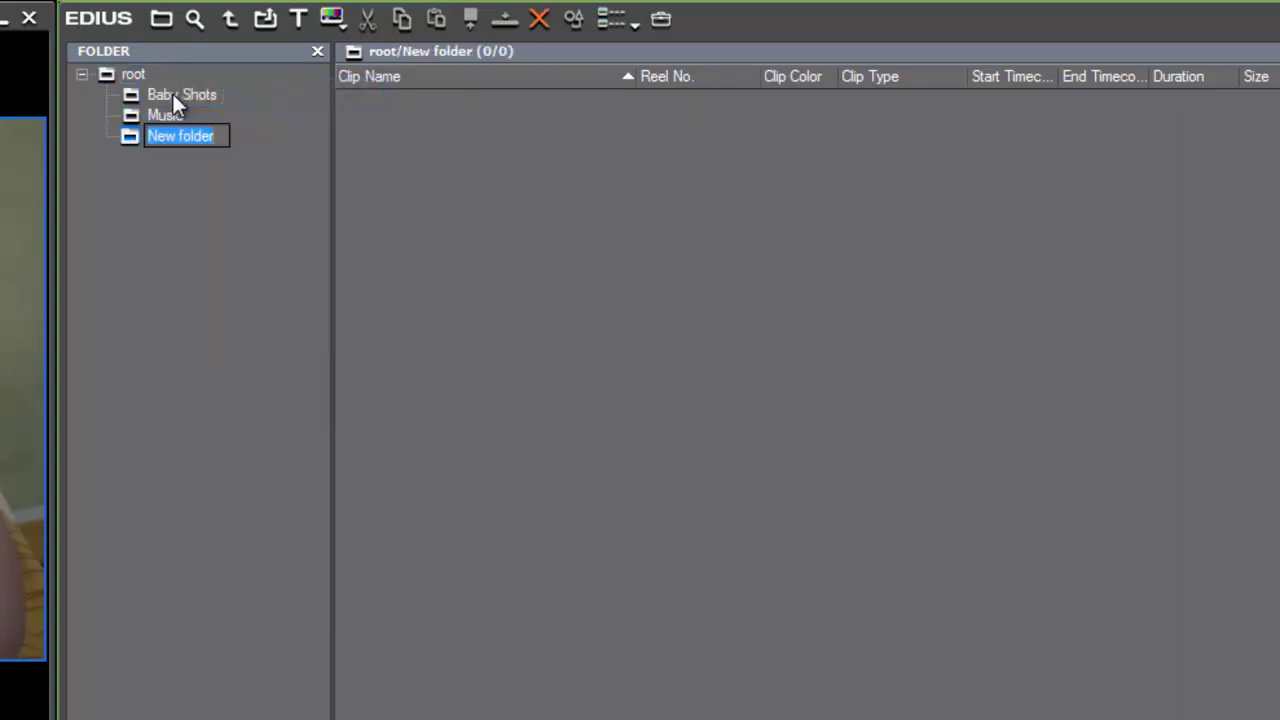
type("Older Baby Sh")
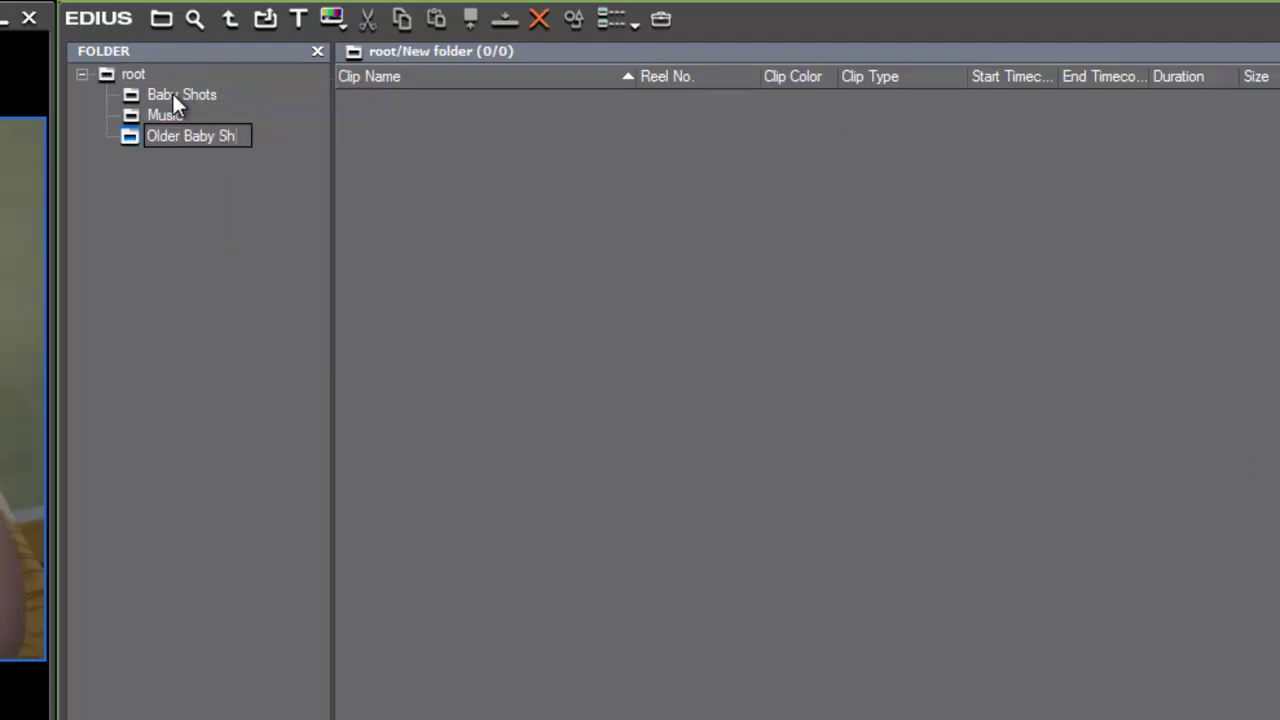
type("ots")
key("Return")
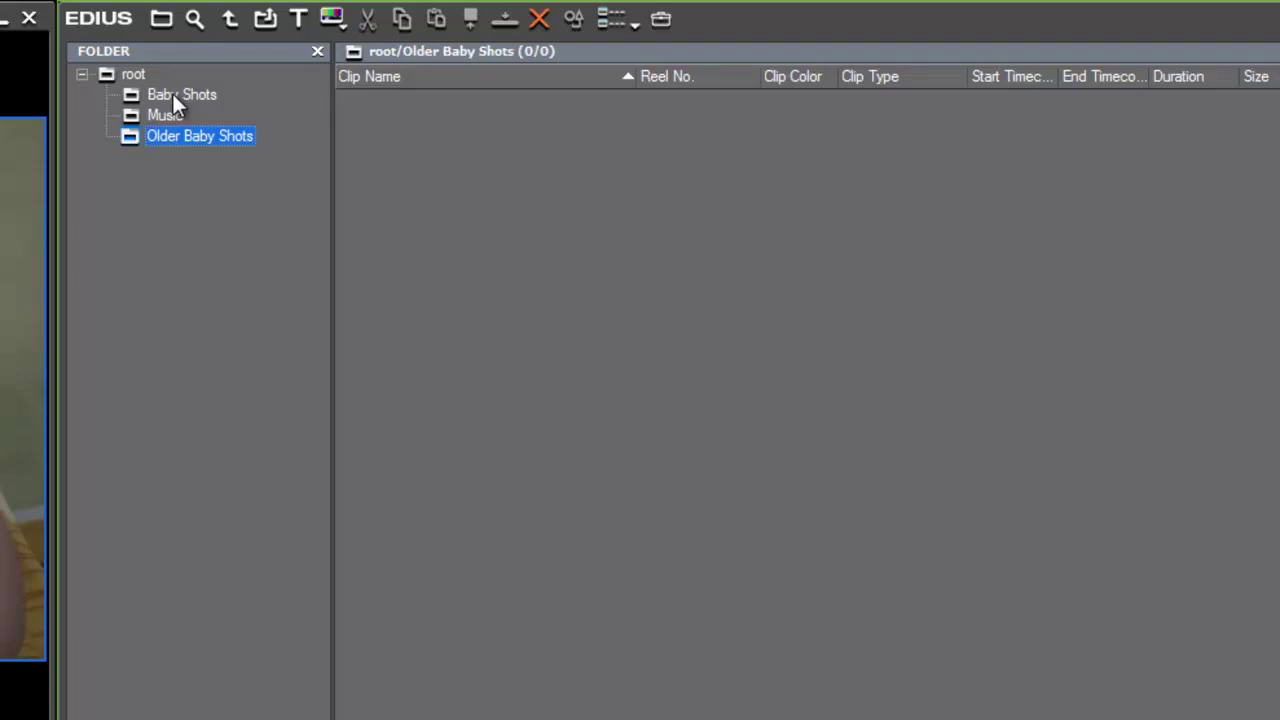
From the empty bin, browse the import dialog to Personal Stuff (P:) > AAAVideo
double_click(620, 348)
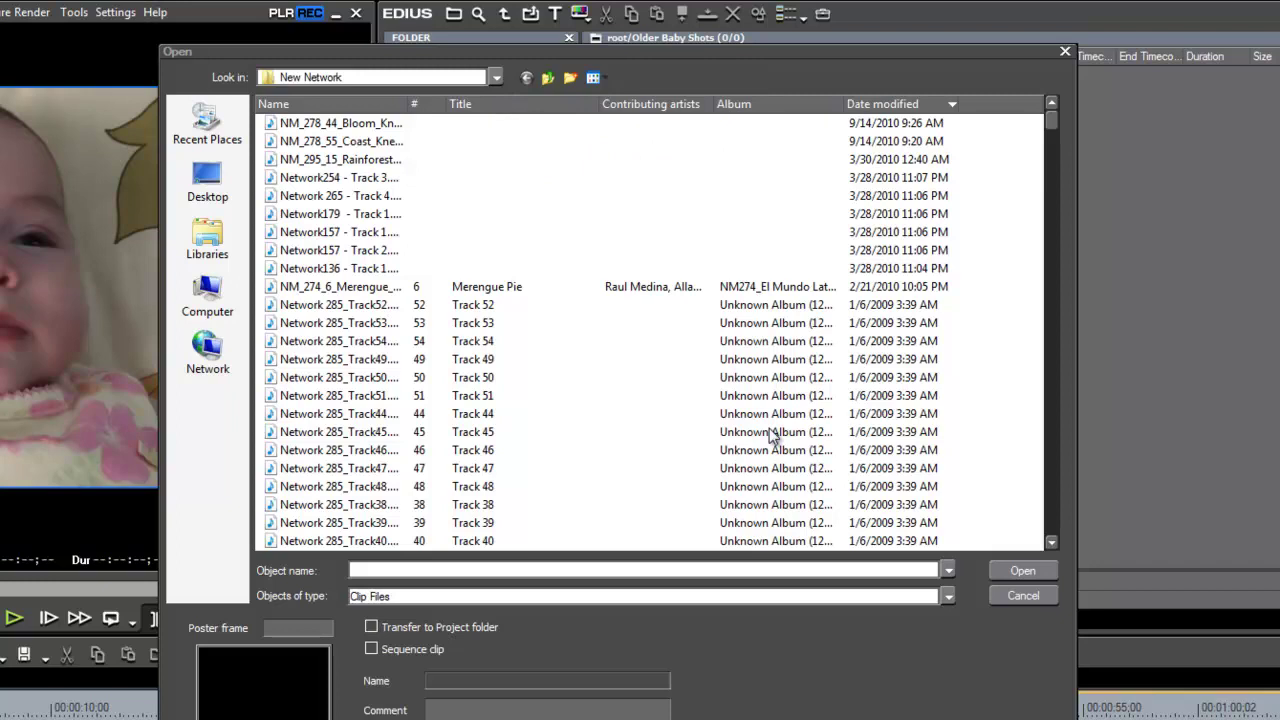
left_click(495, 78)
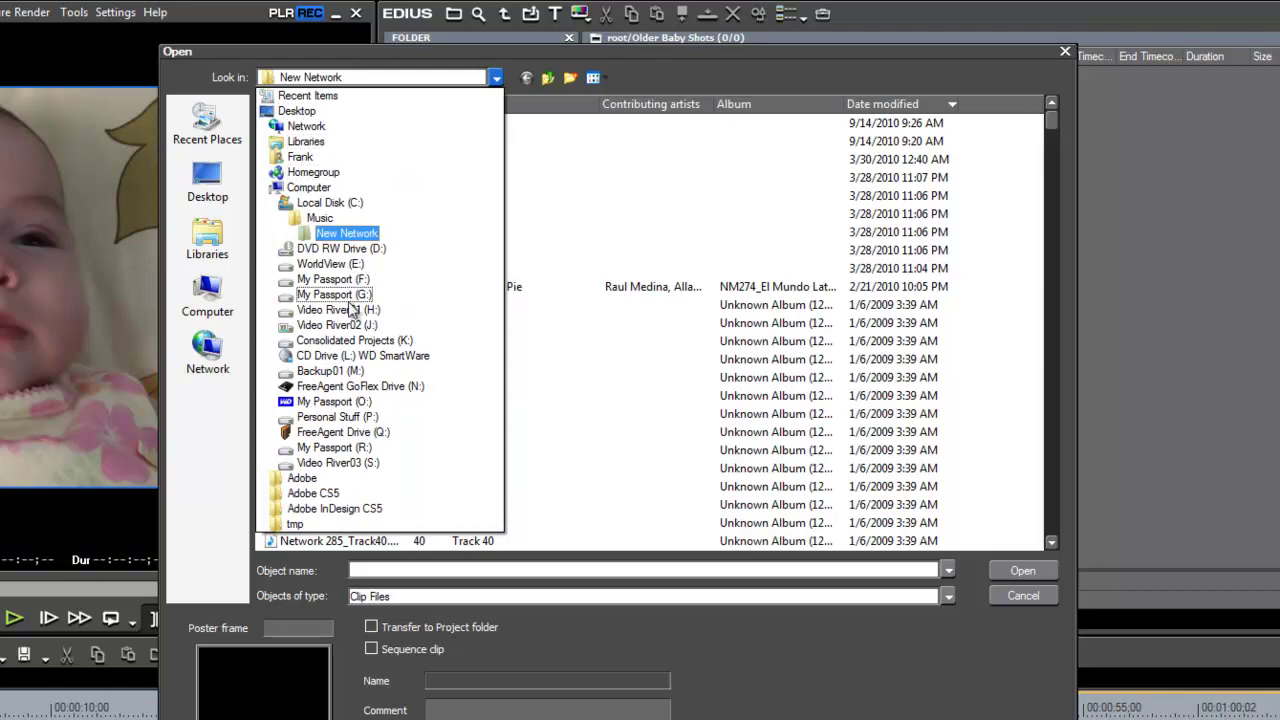
left_click(347, 418)
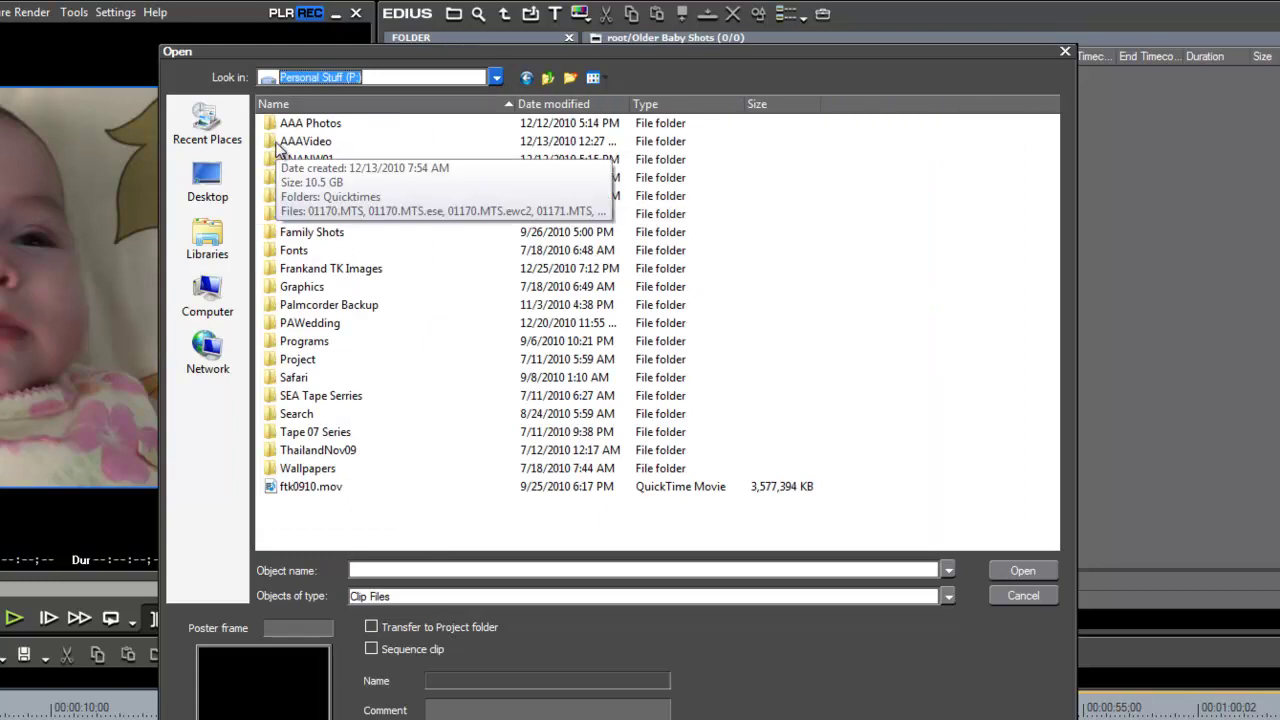
left_click(279, 148)
double_click(279, 145)
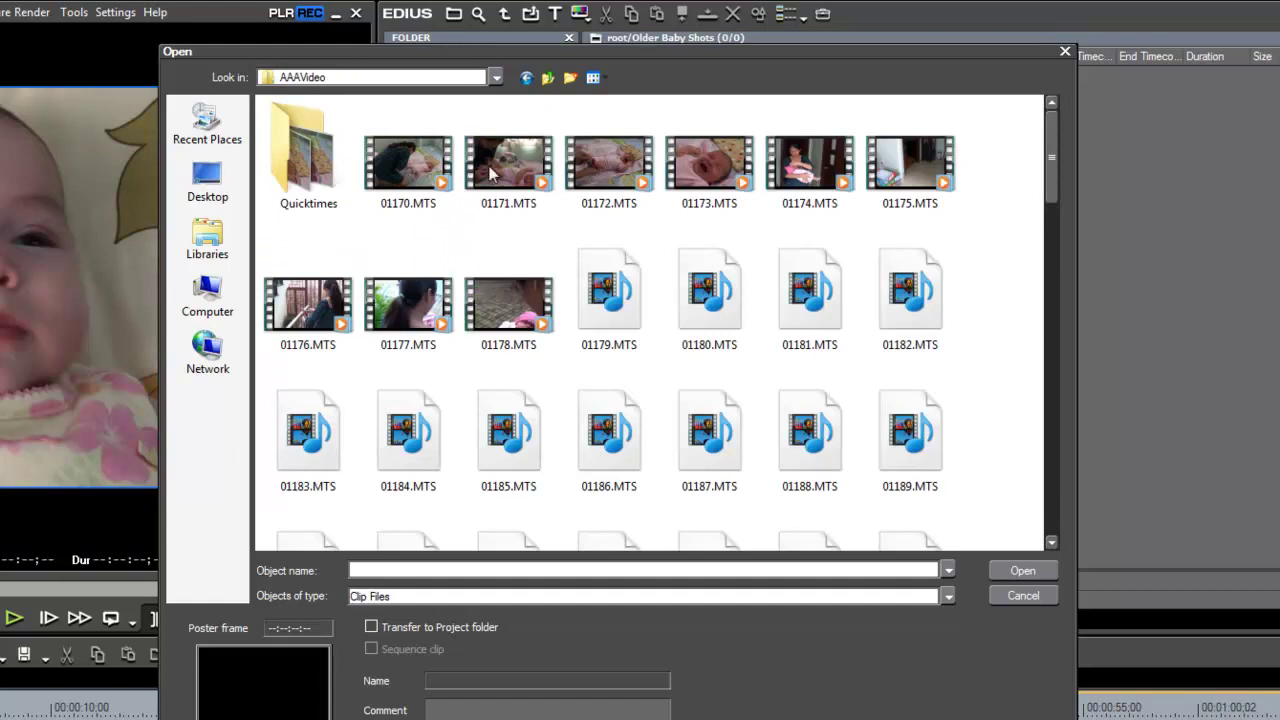
Import clips 01170.MTS through 01271.MTS, 102 clips, into Older Baby Shots
left_click(426, 163)
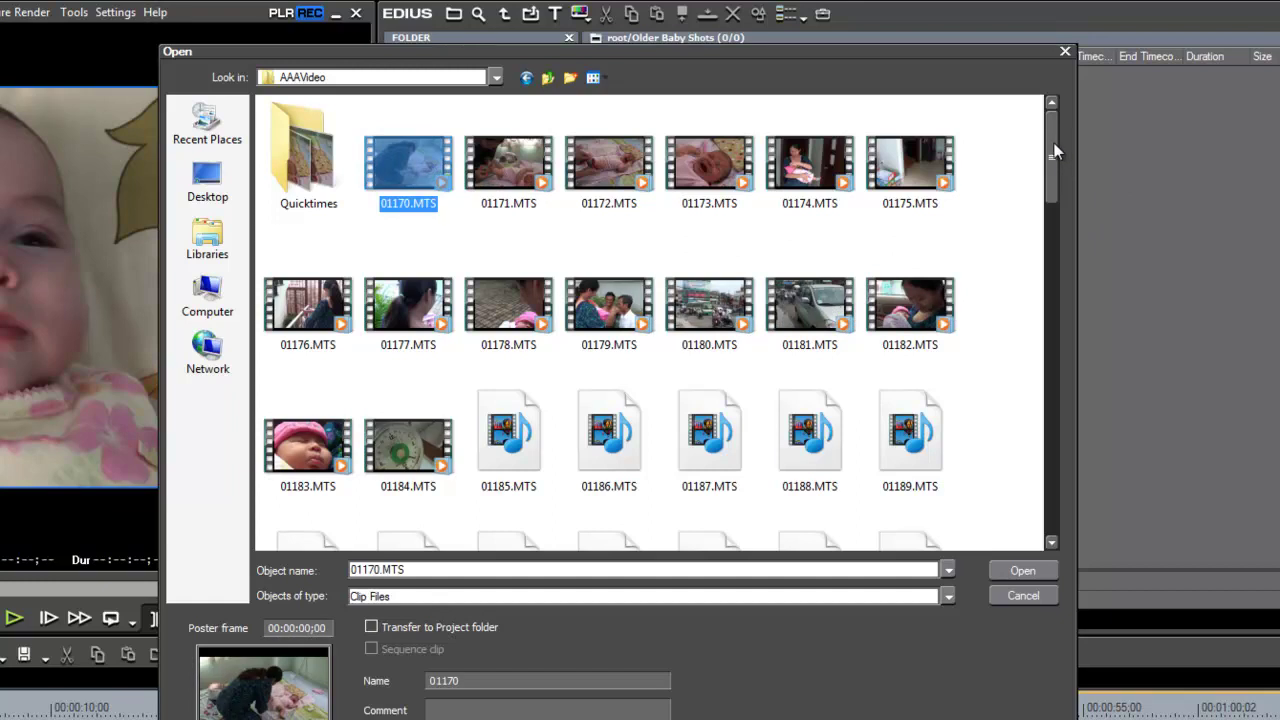
left_click_drag(1051, 143, 1050, 492)
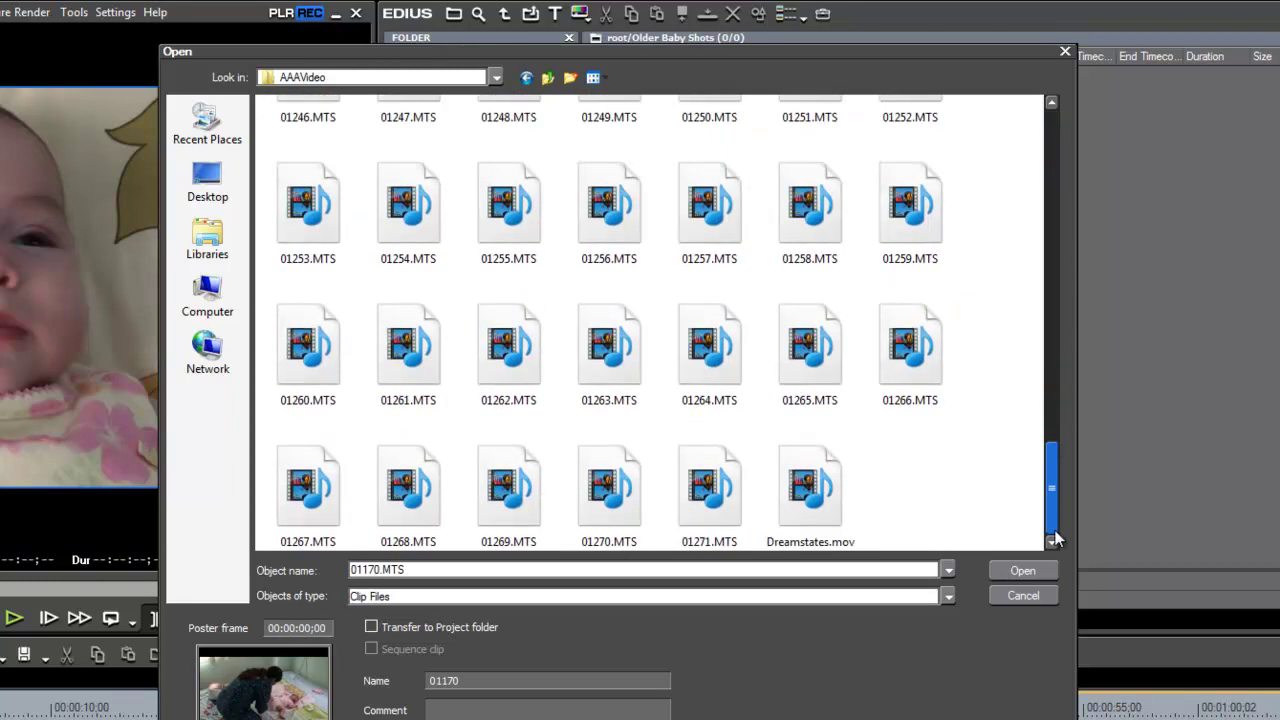
left_click(702, 508, "shift")
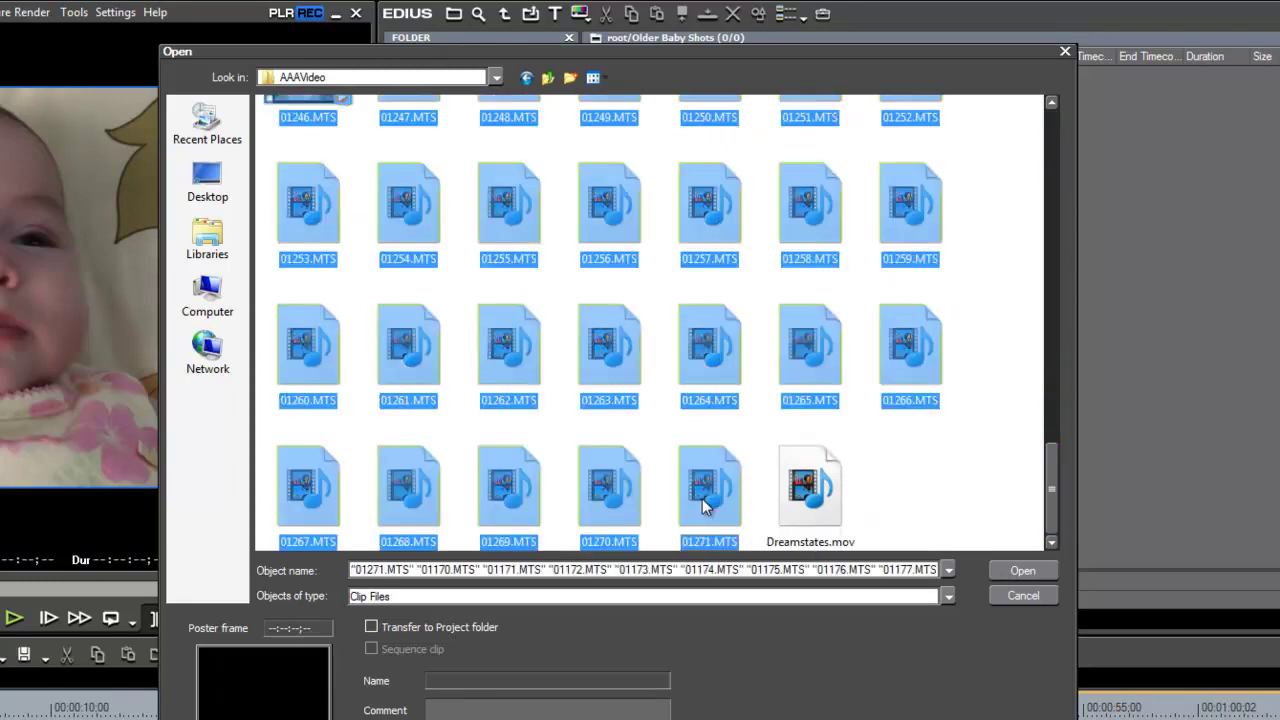
left_click(1030, 572)
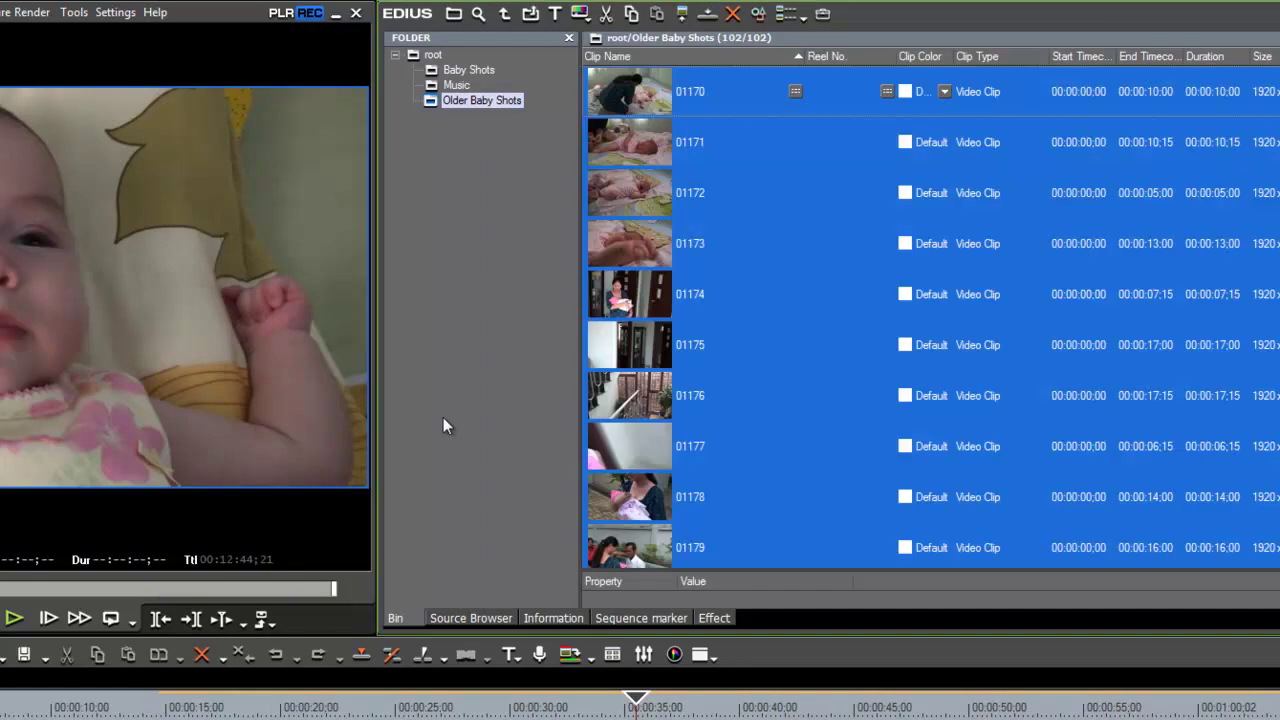
Browse the Add Clip dialog to P: > AAA Photos > FullRes Jpegs
left_click(530, 13)
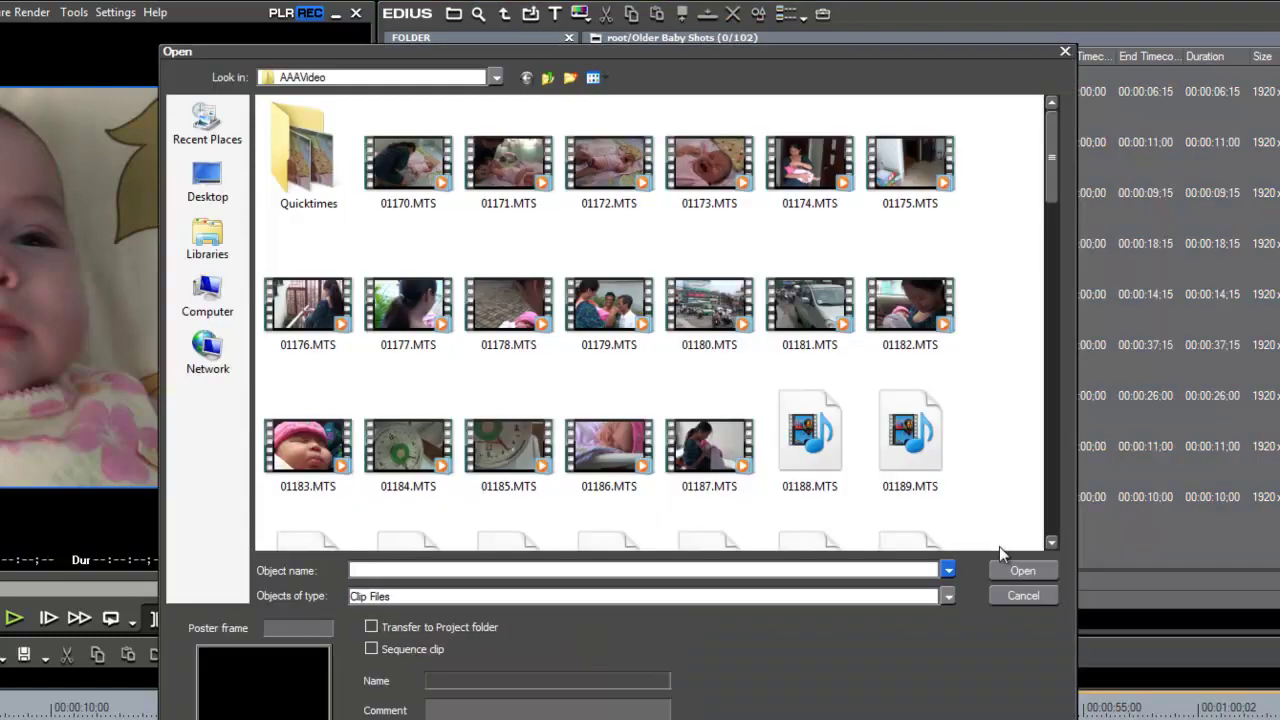
left_click(498, 77)
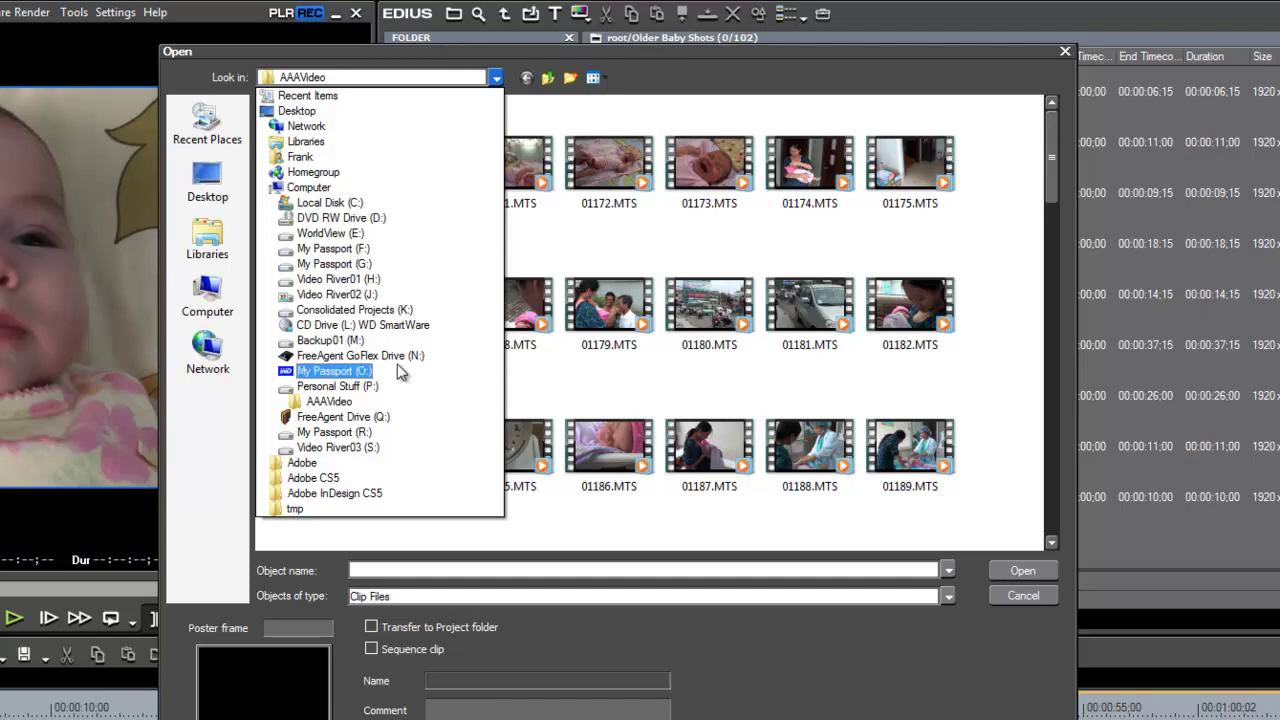
left_click(388, 386)
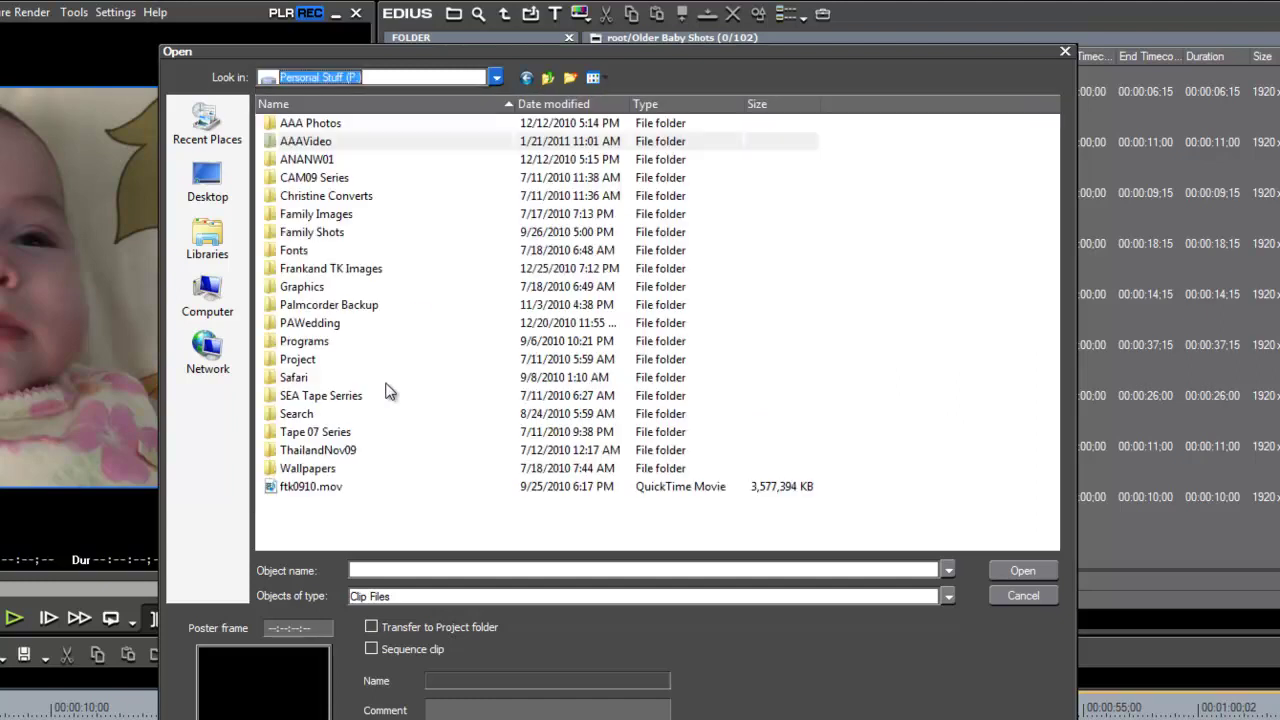
left_click(388, 380)
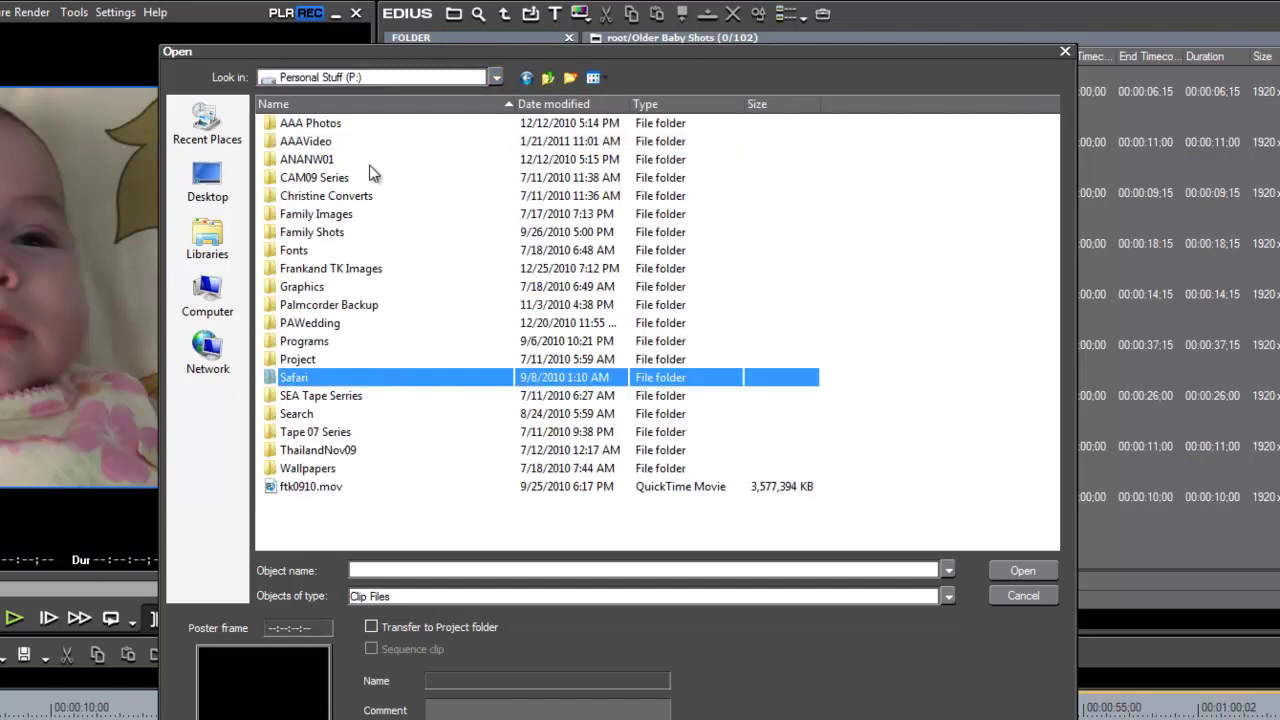
double_click(334, 128)
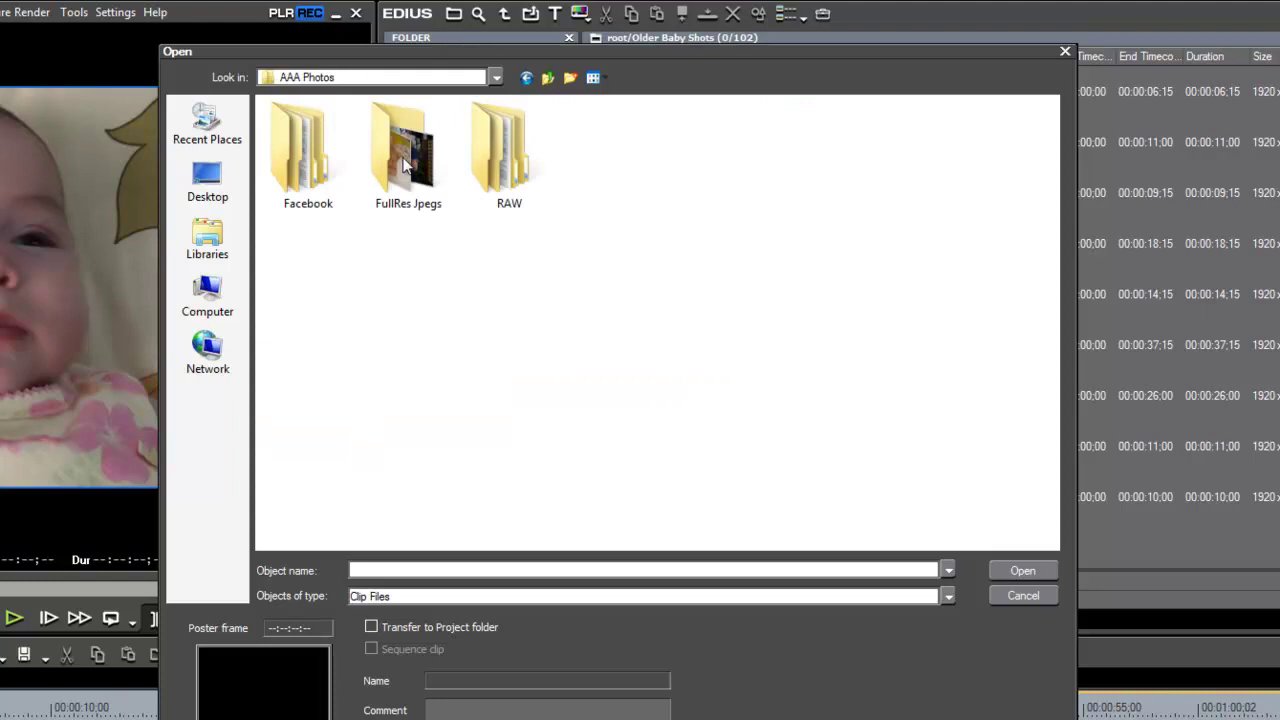
double_click(404, 160)
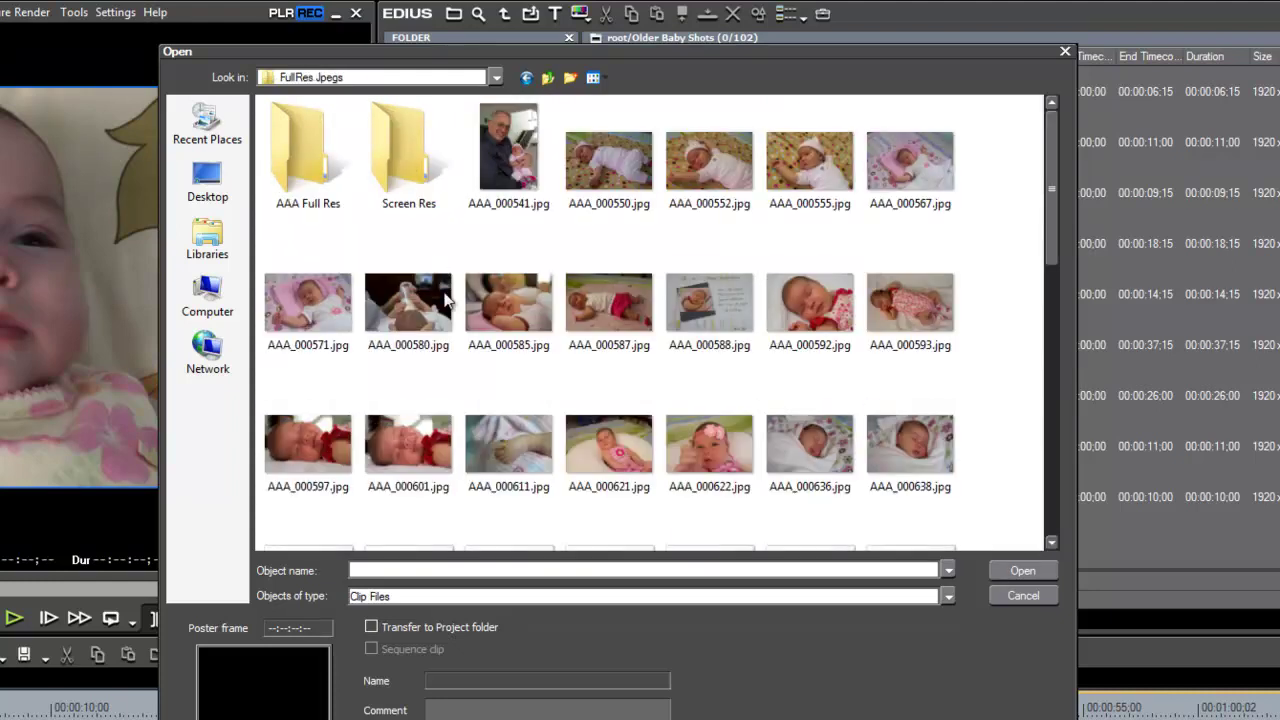
Import the six photos AAA_000601.jpg through AAA_000638.jpg into the bin
left_click_drag(1049, 185, 1001, 272)
left_click(385, 200)
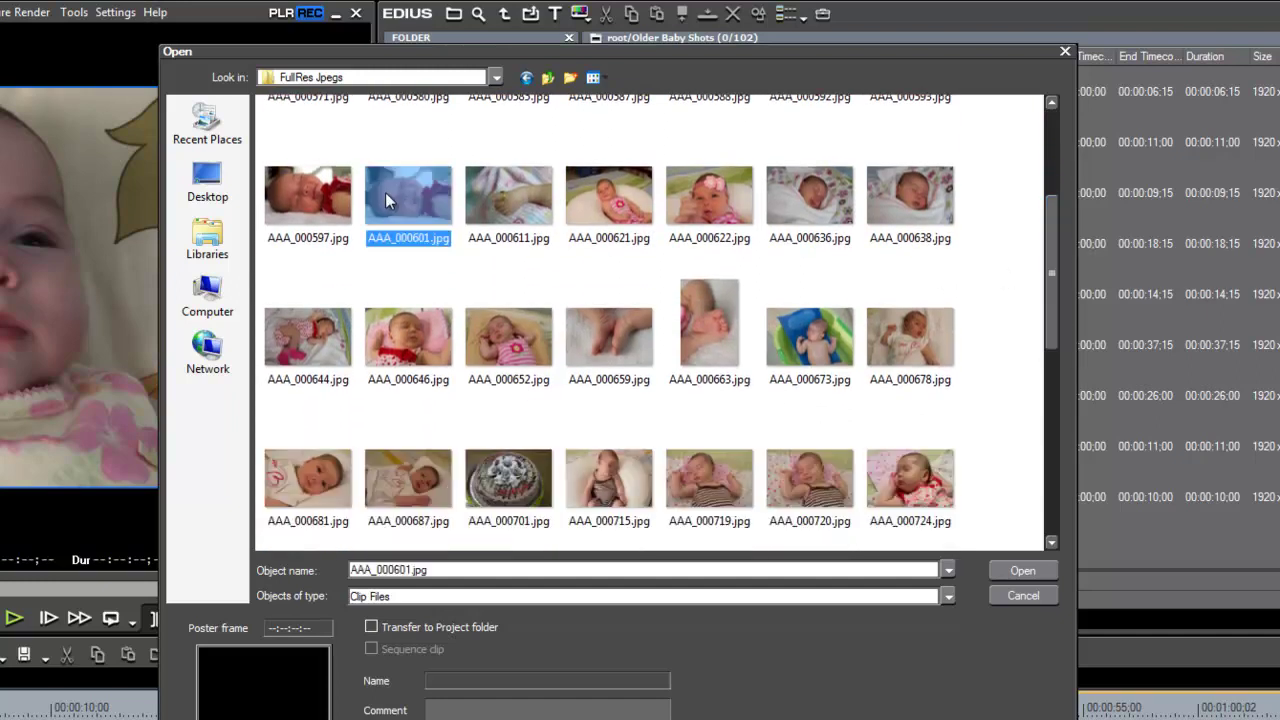
left_click(904, 203, "shift")
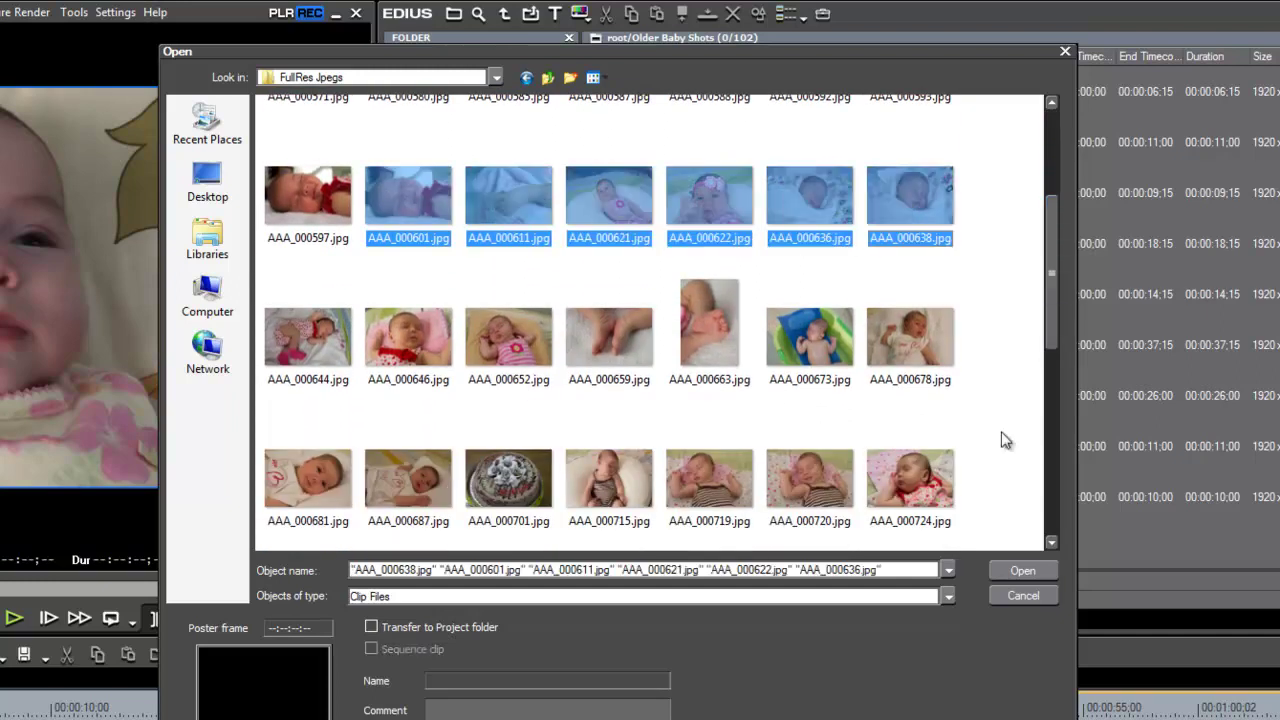
left_click(1023, 568)
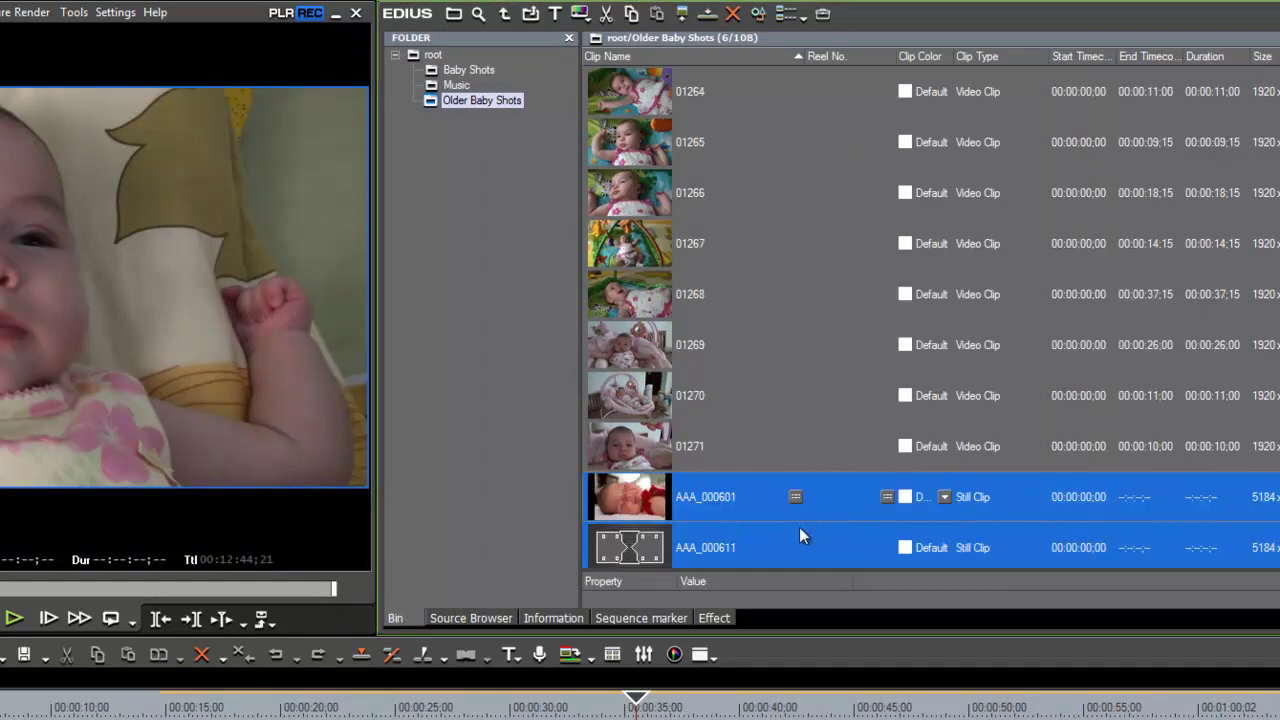
Create a Still Shots folder under root
left_click(432, 55)
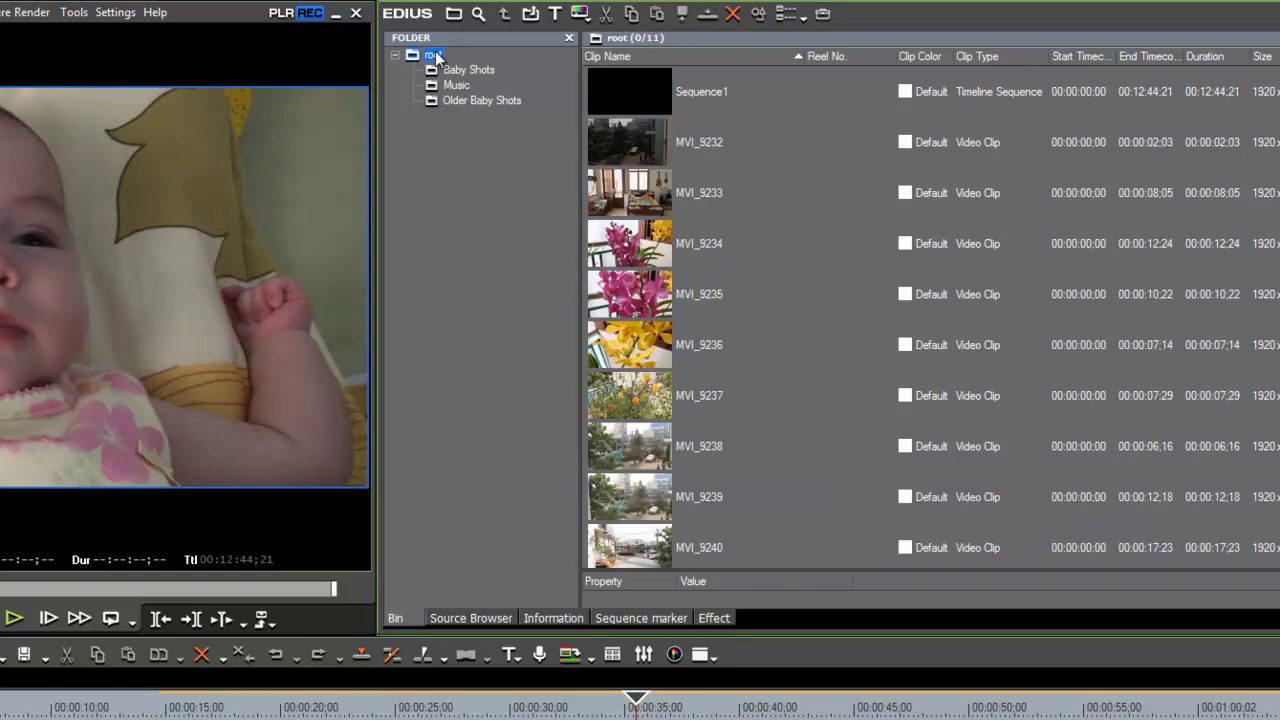
right_click(437, 56)
left_click(471, 62)
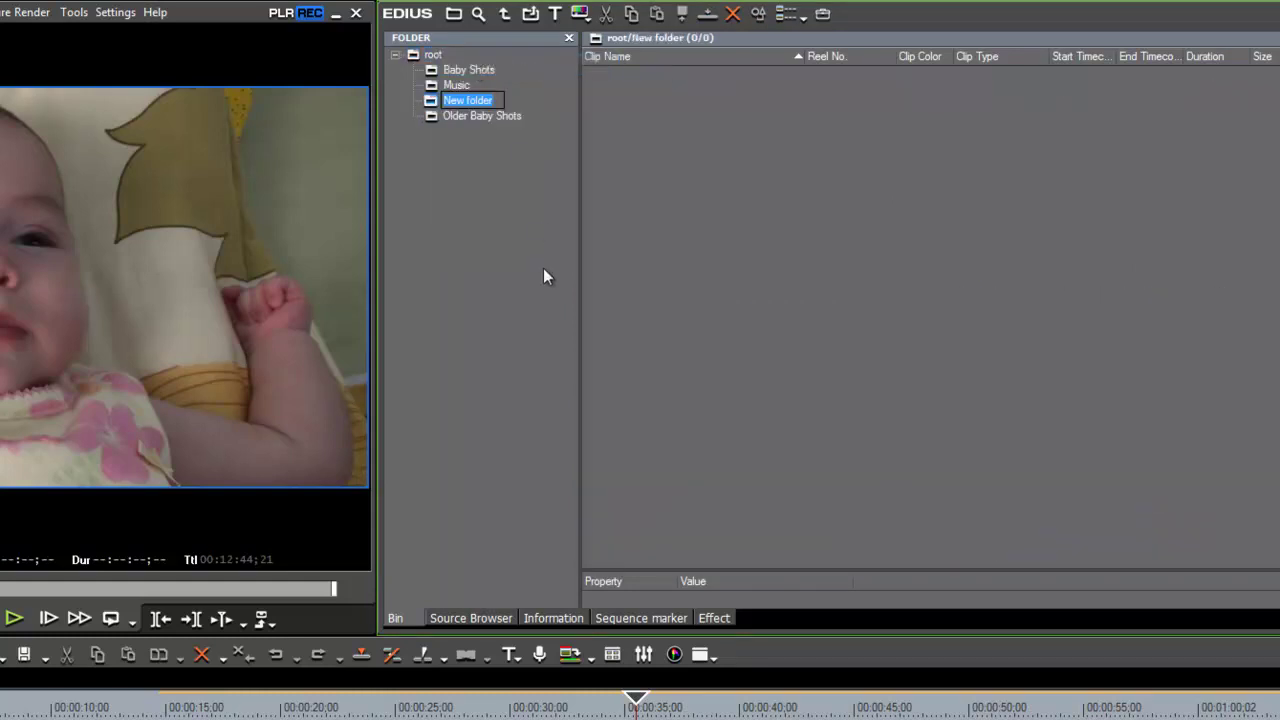
type("Still Shots")
key("Return")
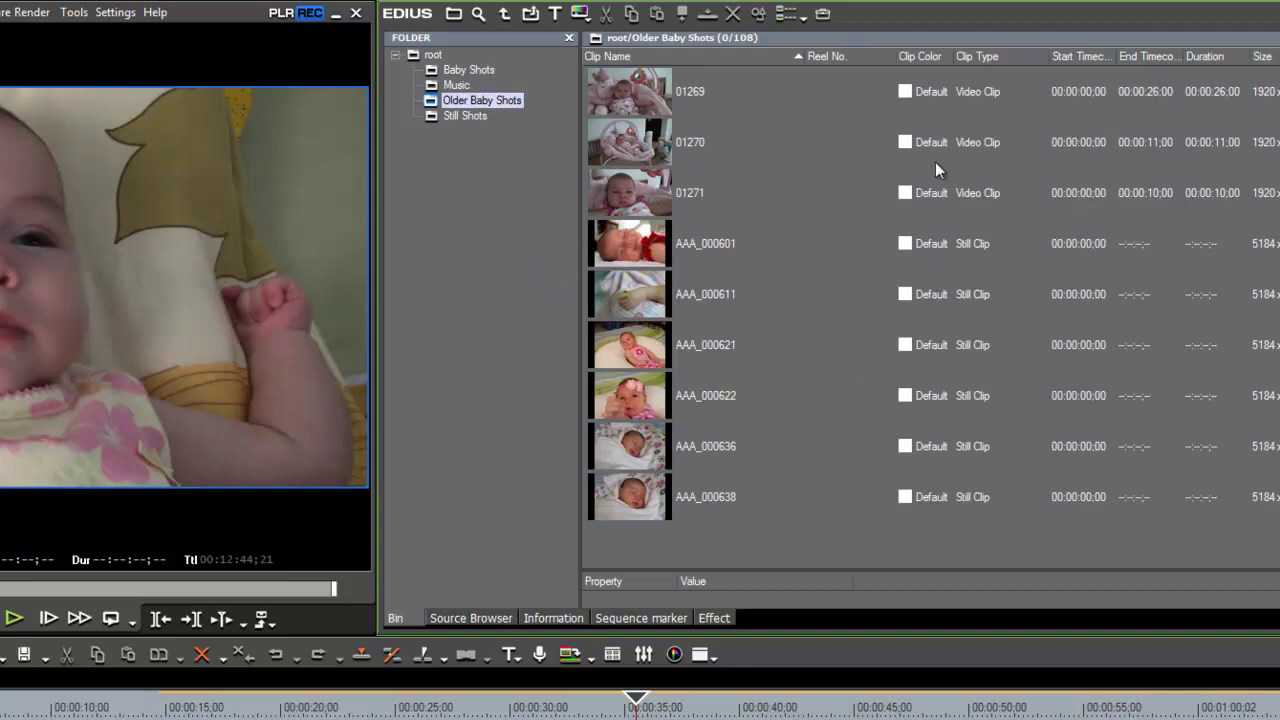
Sort by Clip Type and move stills AAA_000601 through AAA_000638 into Still Shots
left_click(975, 60)
left_click_drag(995, 55, 842, 58)
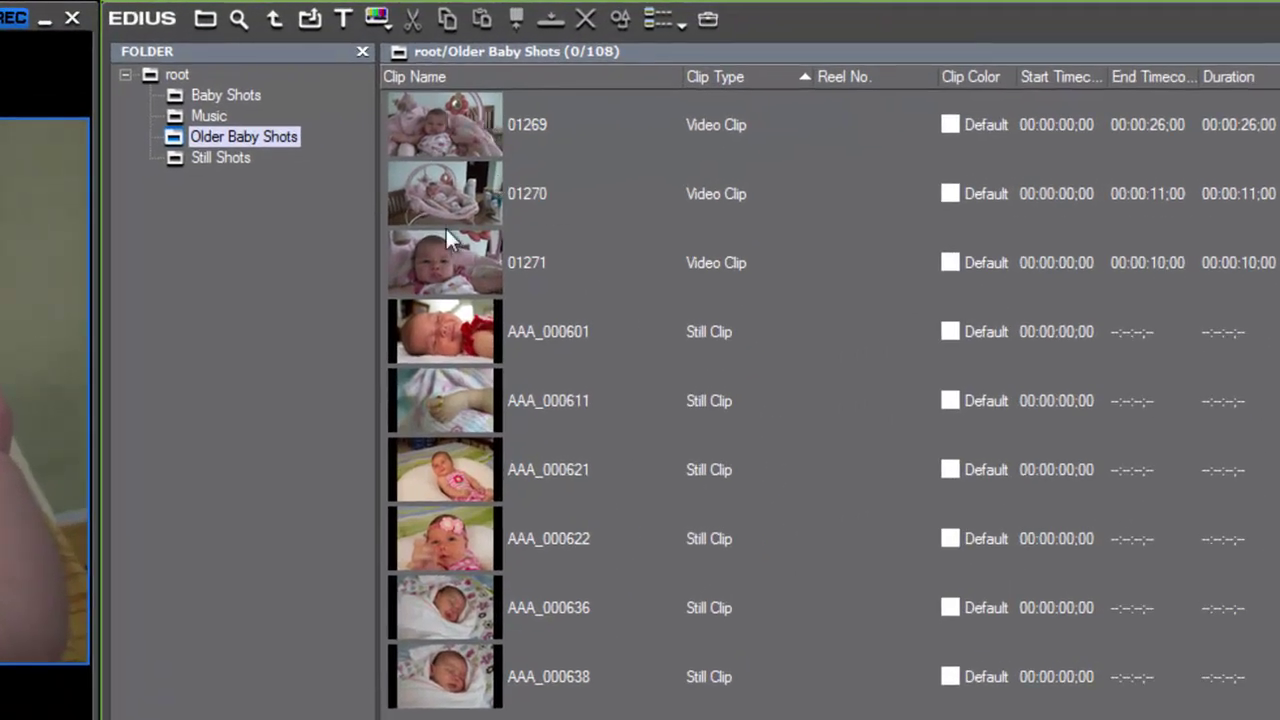
left_click(449, 338)
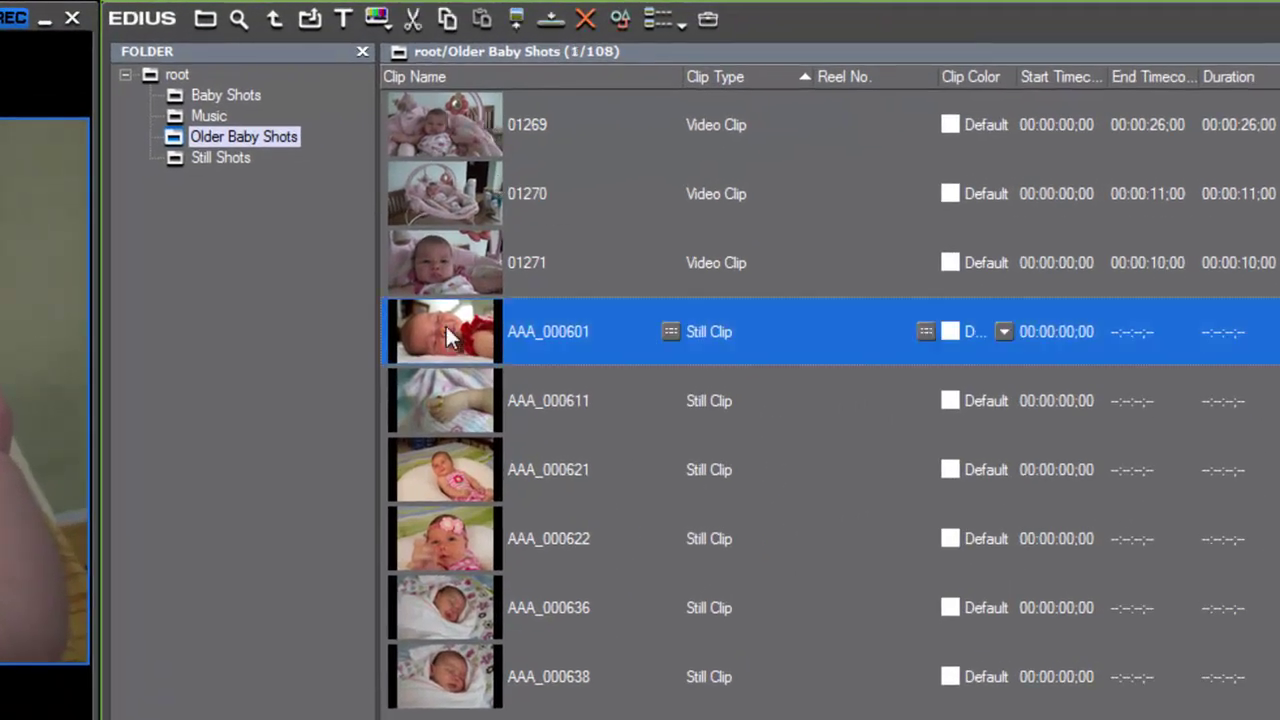
left_click(450, 678, "shift")
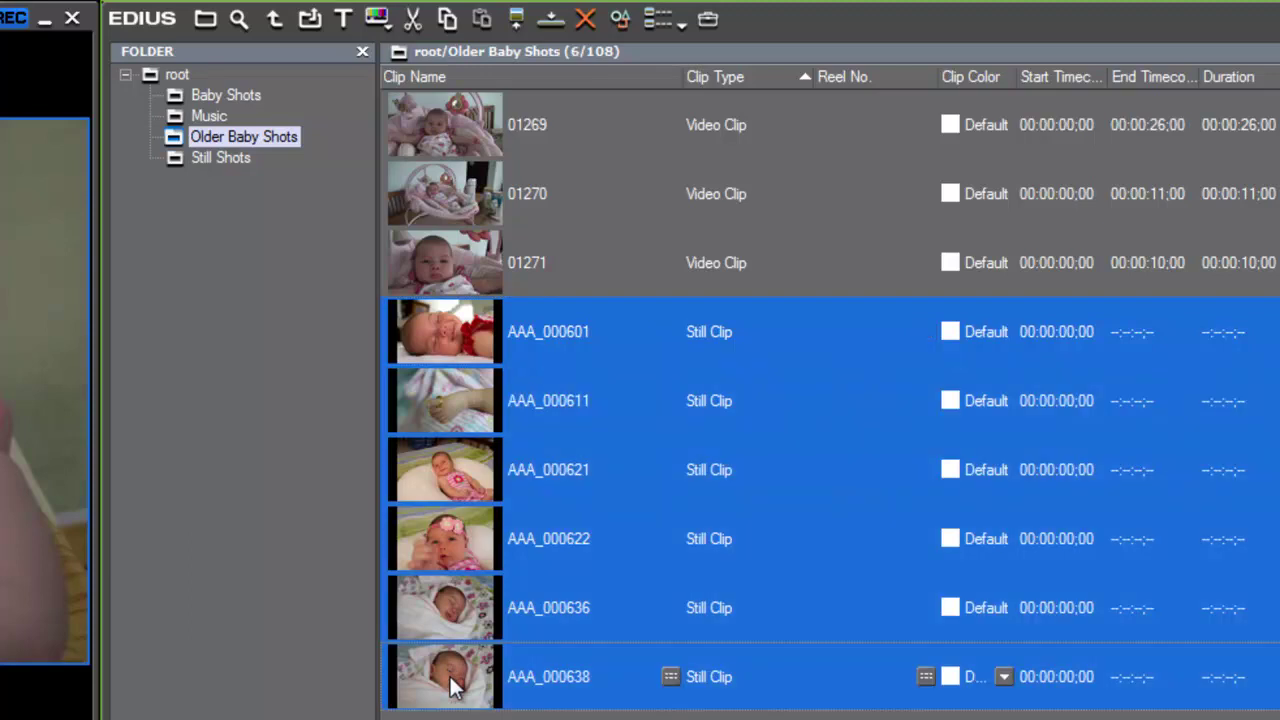
left_click_drag(444, 343, 250, 160)
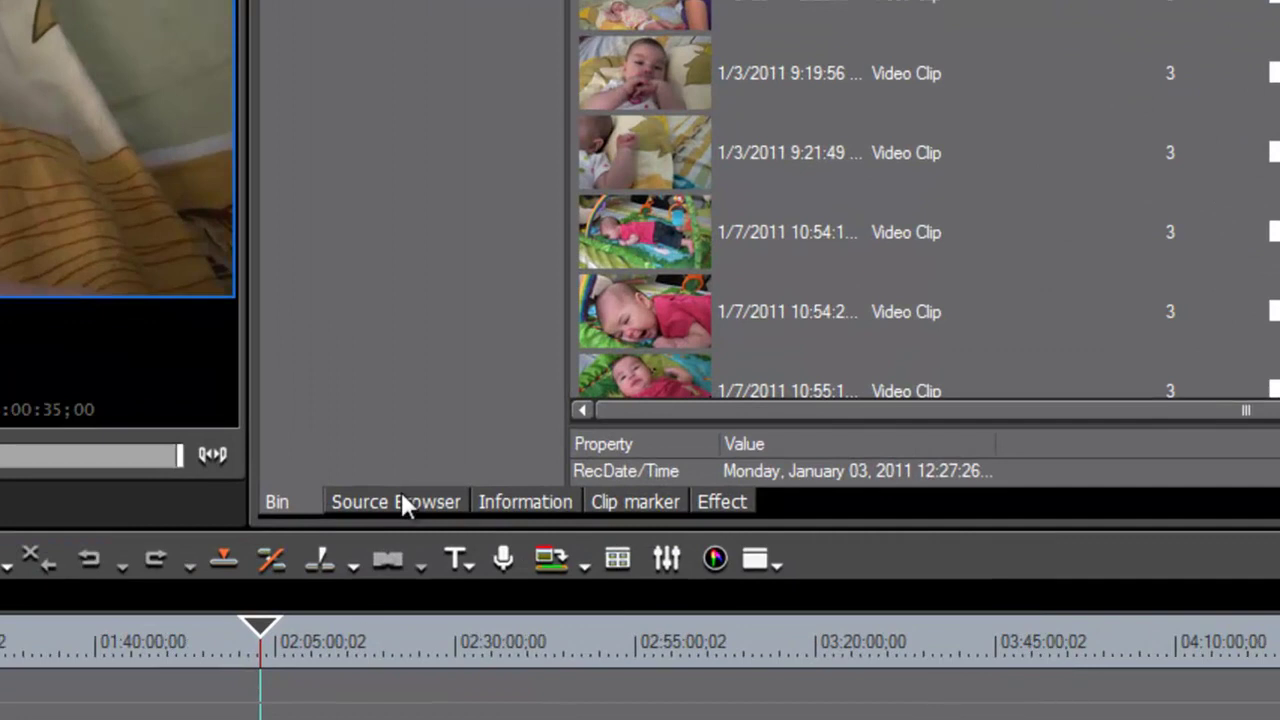
In the Source Browser, list the 14 tracks of D:[Audio CD]
left_click(404, 500)
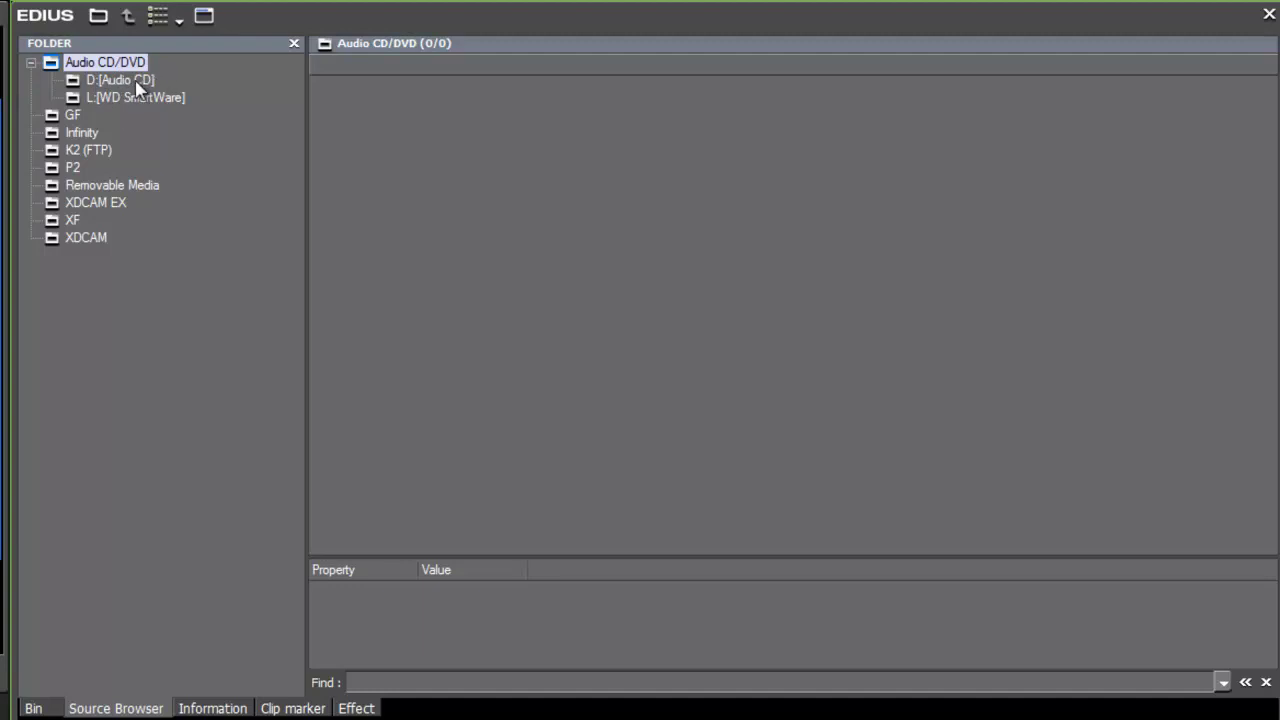
left_click(138, 88)
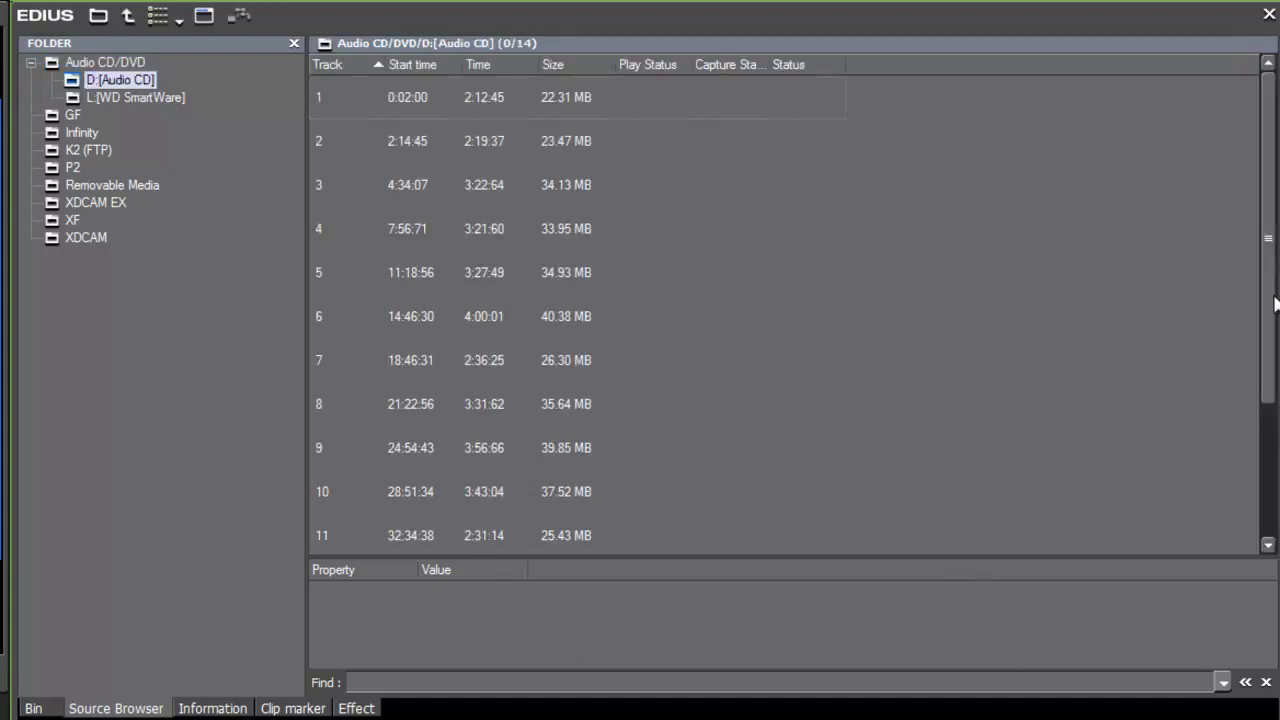
left_click_drag(1275, 360, 1262, 128)
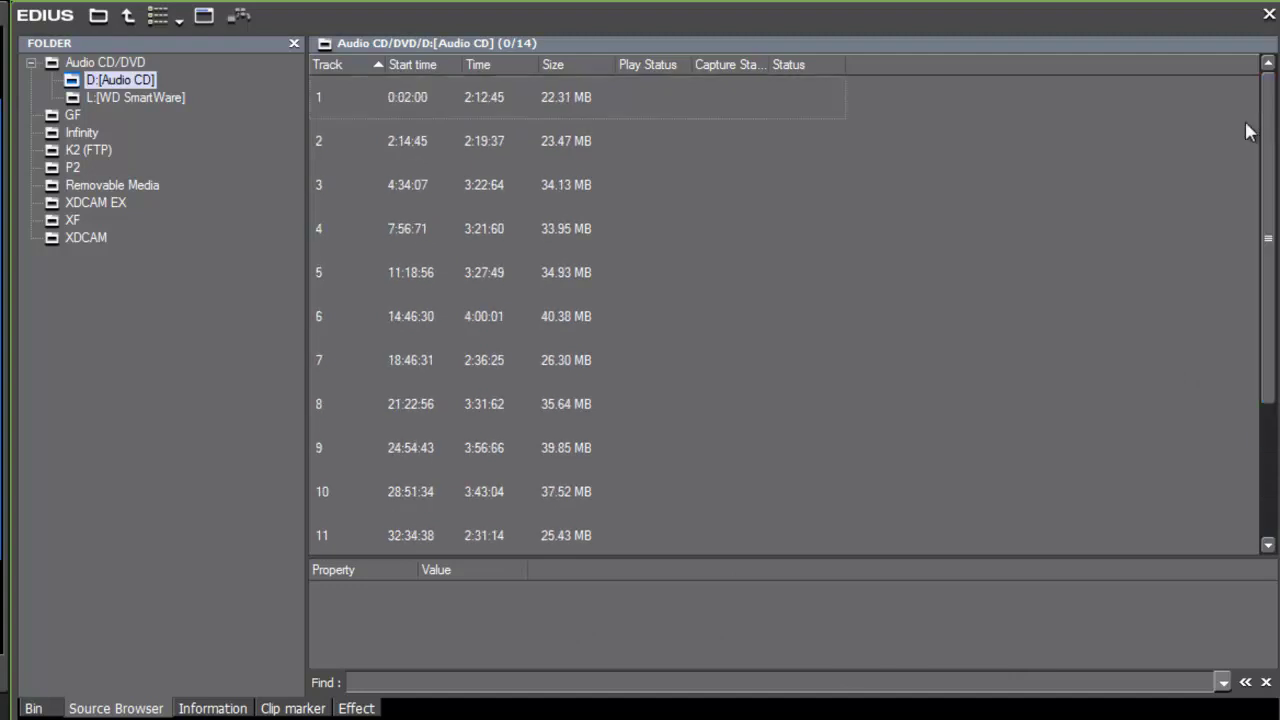
Preview audio CD track 1 by playing and then stopping it
left_click(473, 97)
right_click(473, 97)
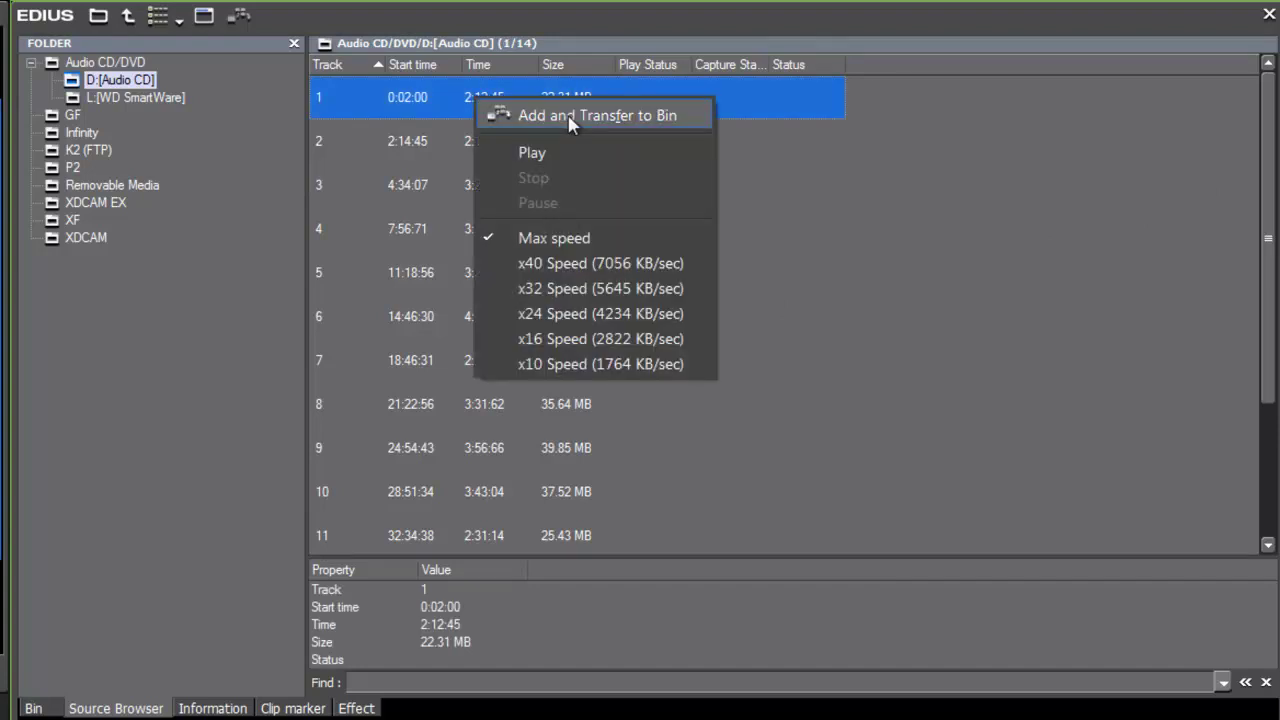
left_click(539, 150)
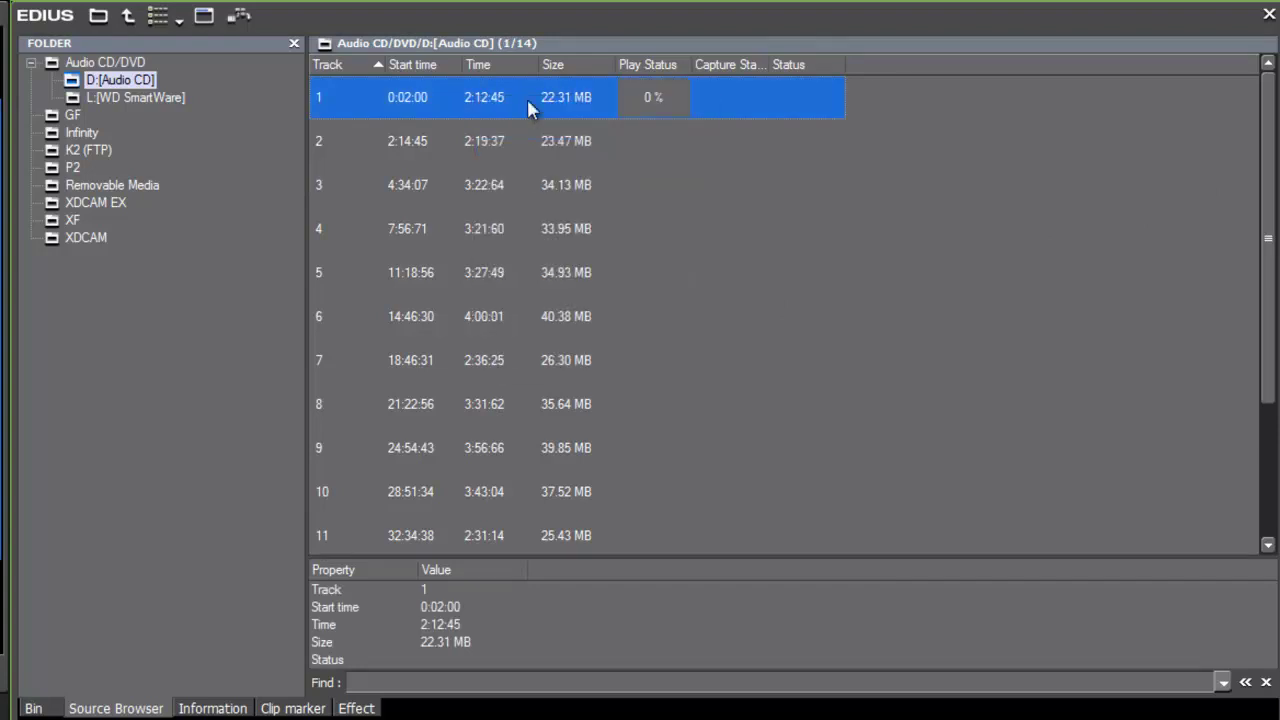
right_click(527, 101)
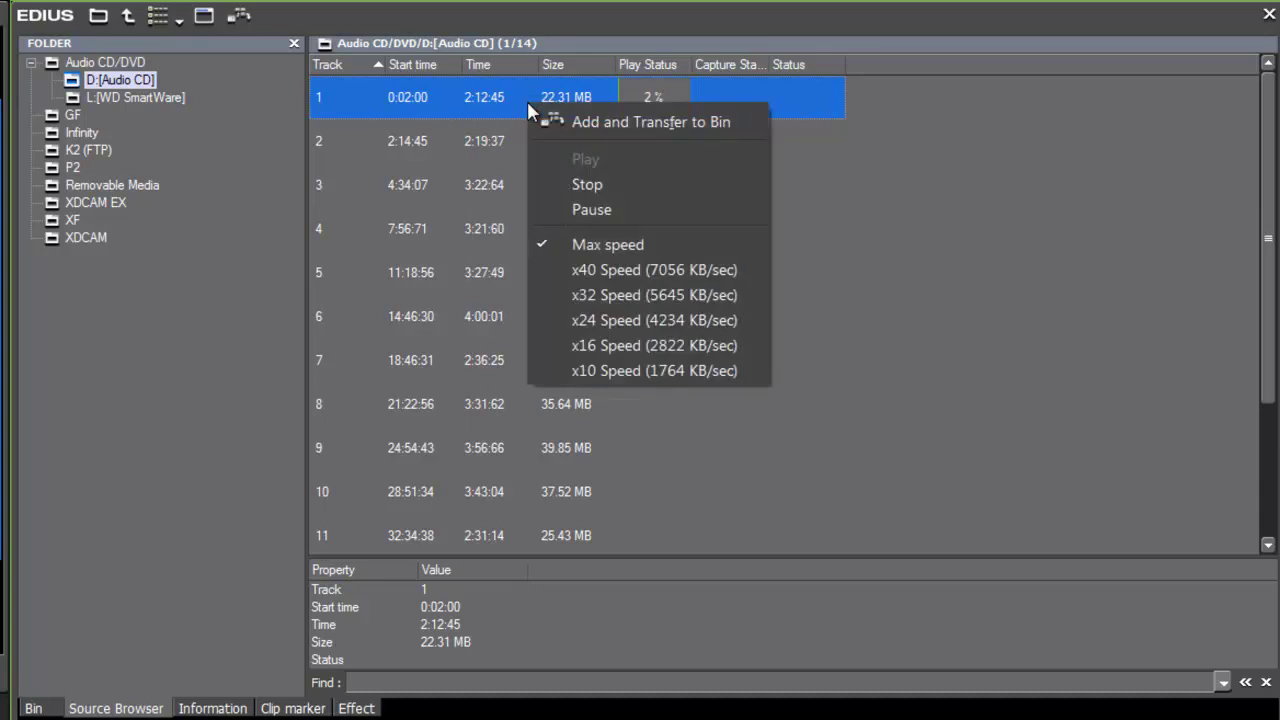
left_click(583, 182)
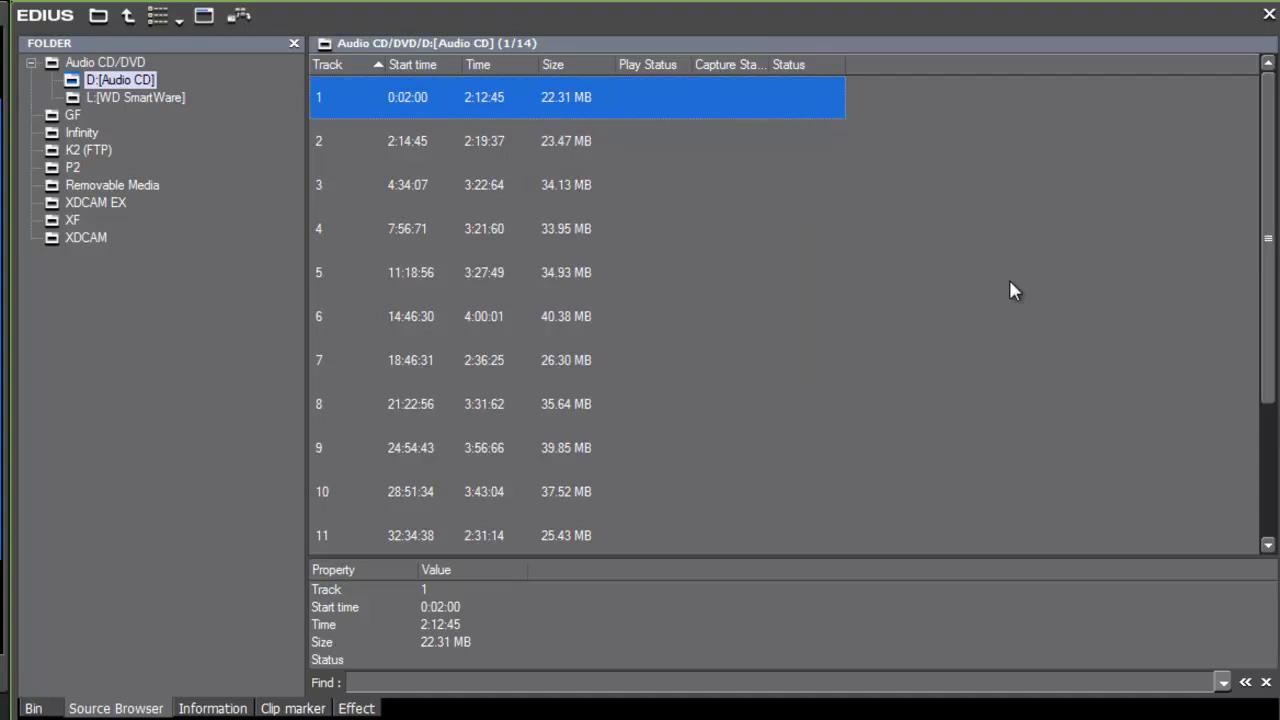
Add tracks 4 and 7 to the selection and transfer tracks 1, 4 and 7 to the bin
left_click(408, 232, "ctrl")
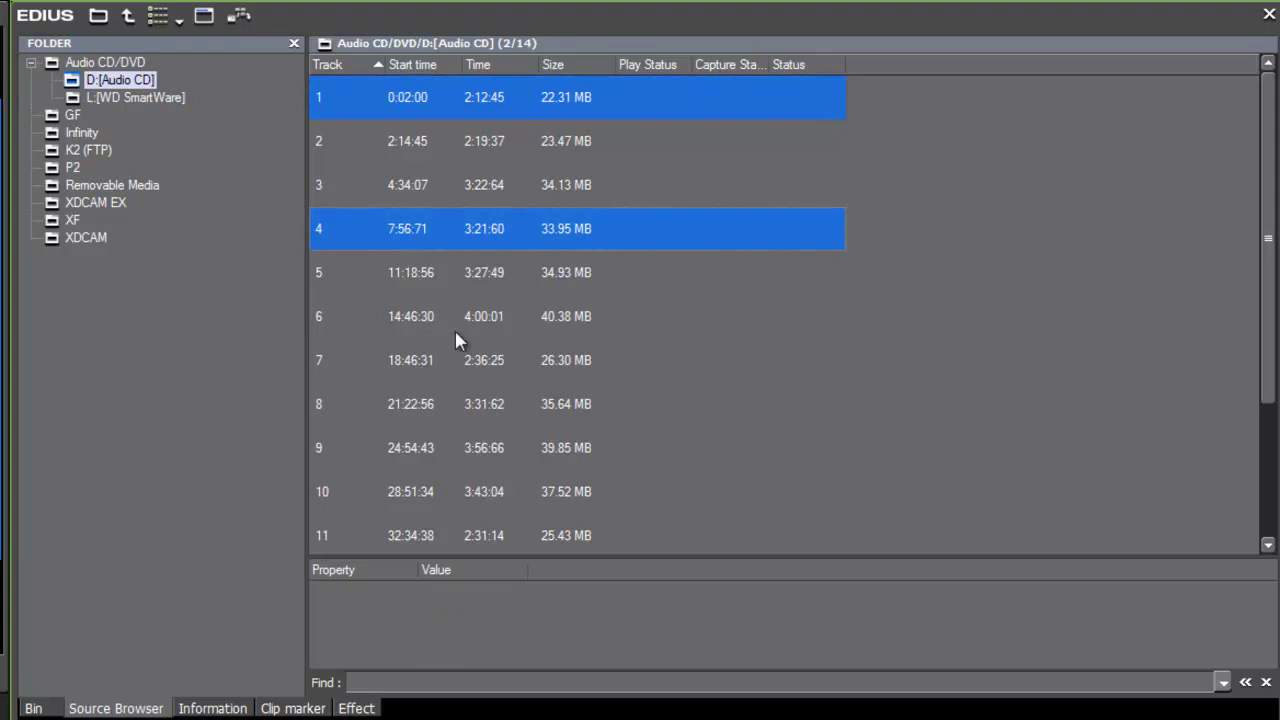
left_click(411, 364, "ctrl")
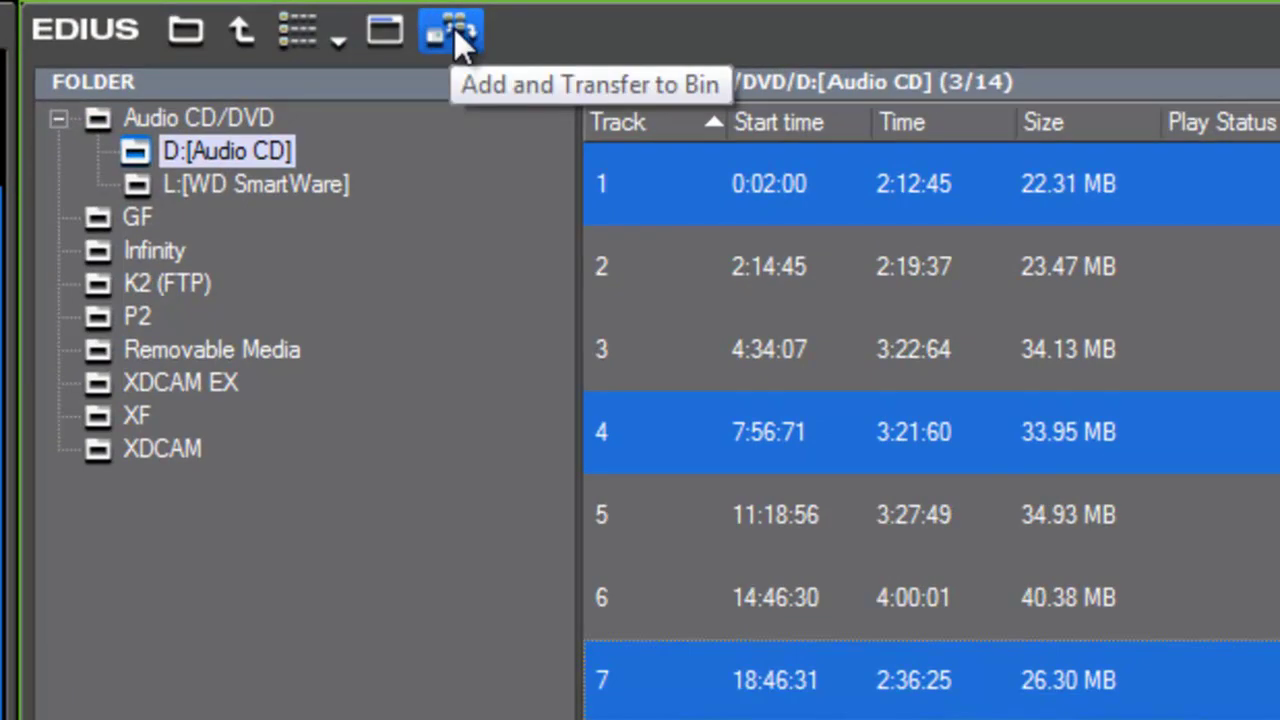
left_click(454, 28)
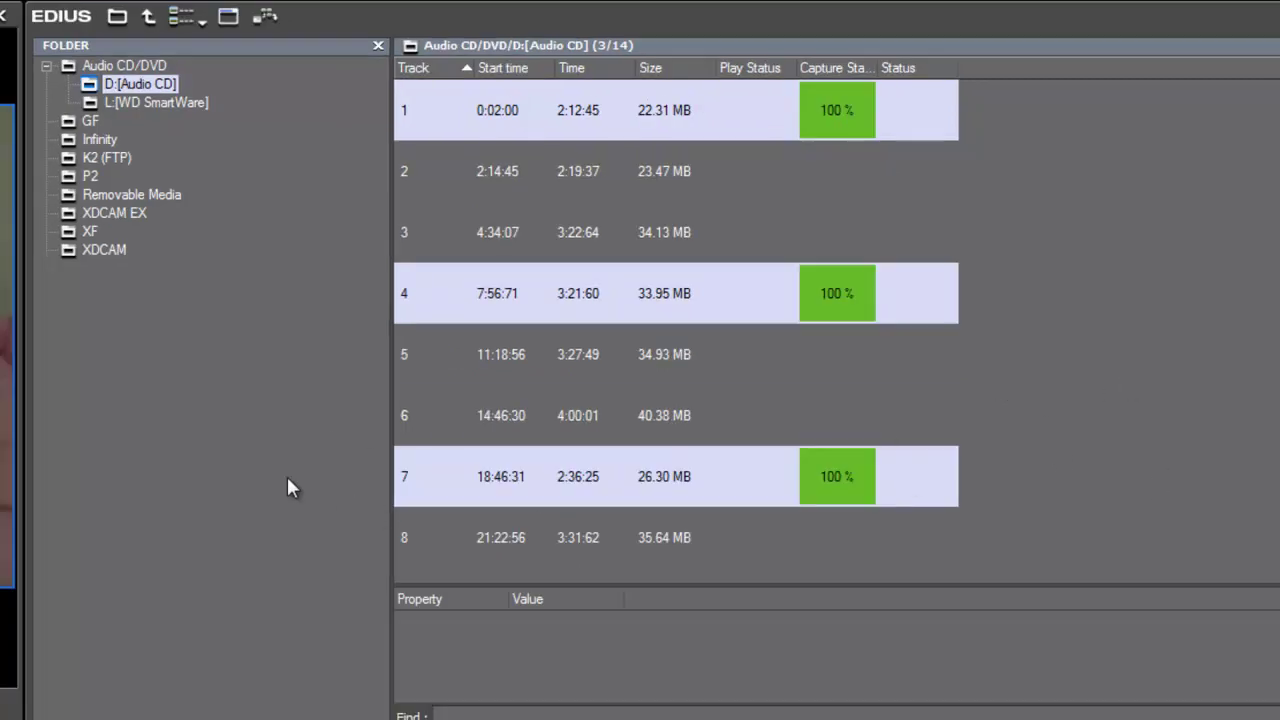
key("Down")
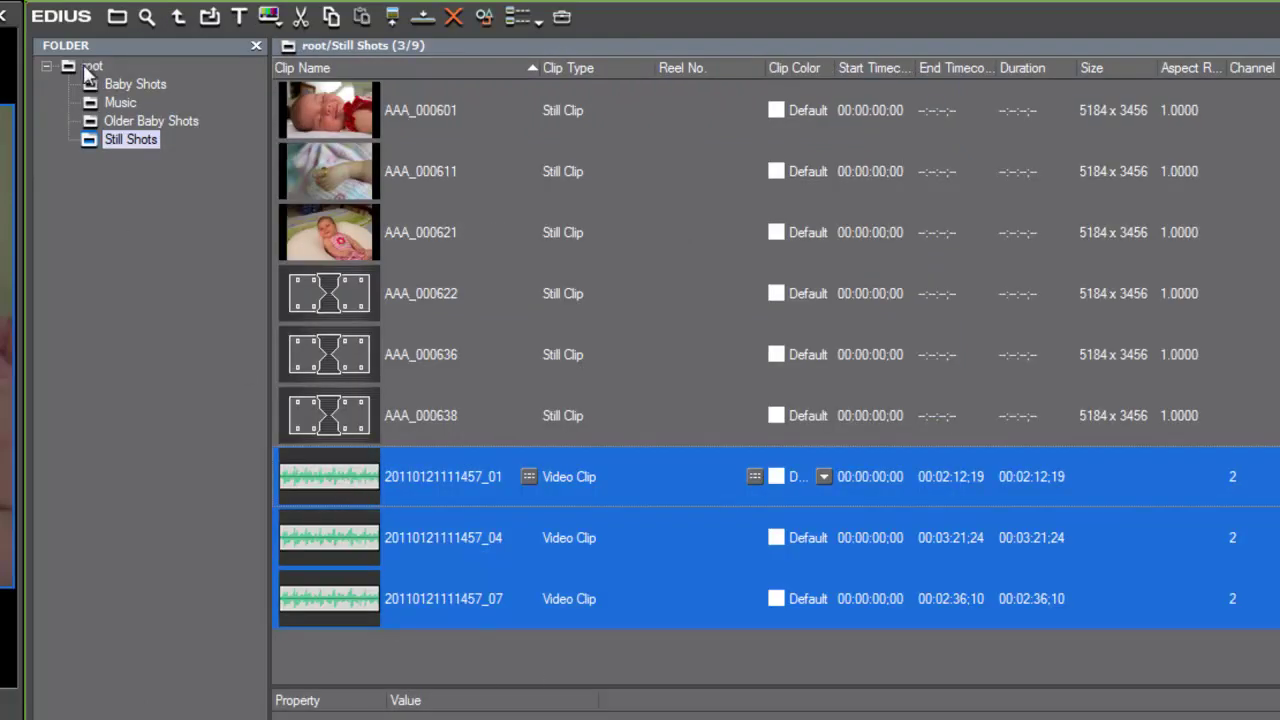
Create a Music from CD subfolder inside the Music bin
left_click(915, 650)
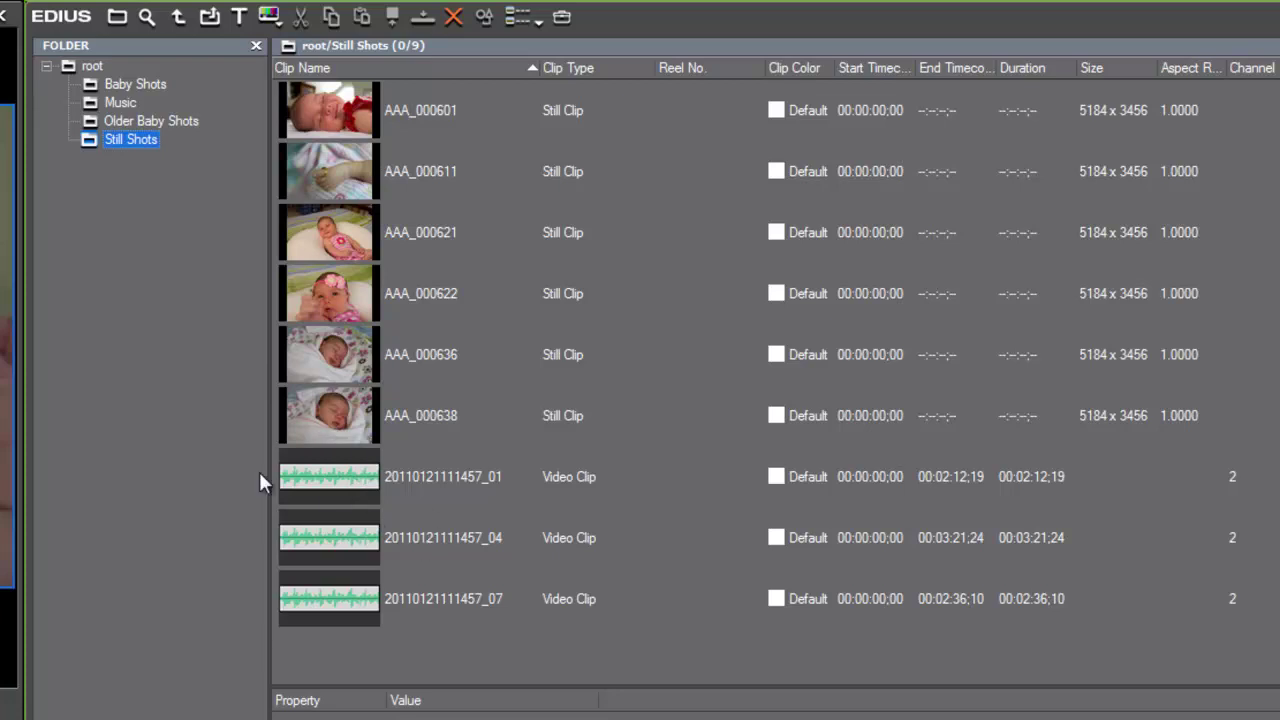
left_click(122, 104)
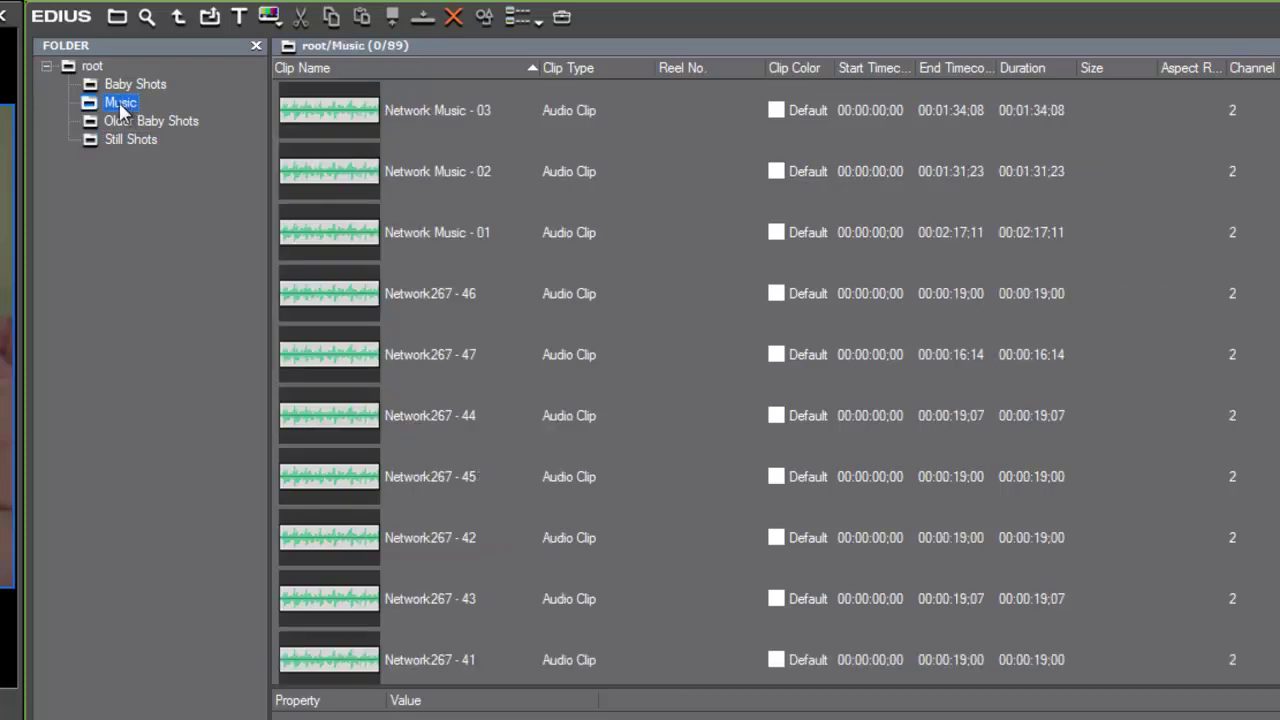
right_click(121, 108)
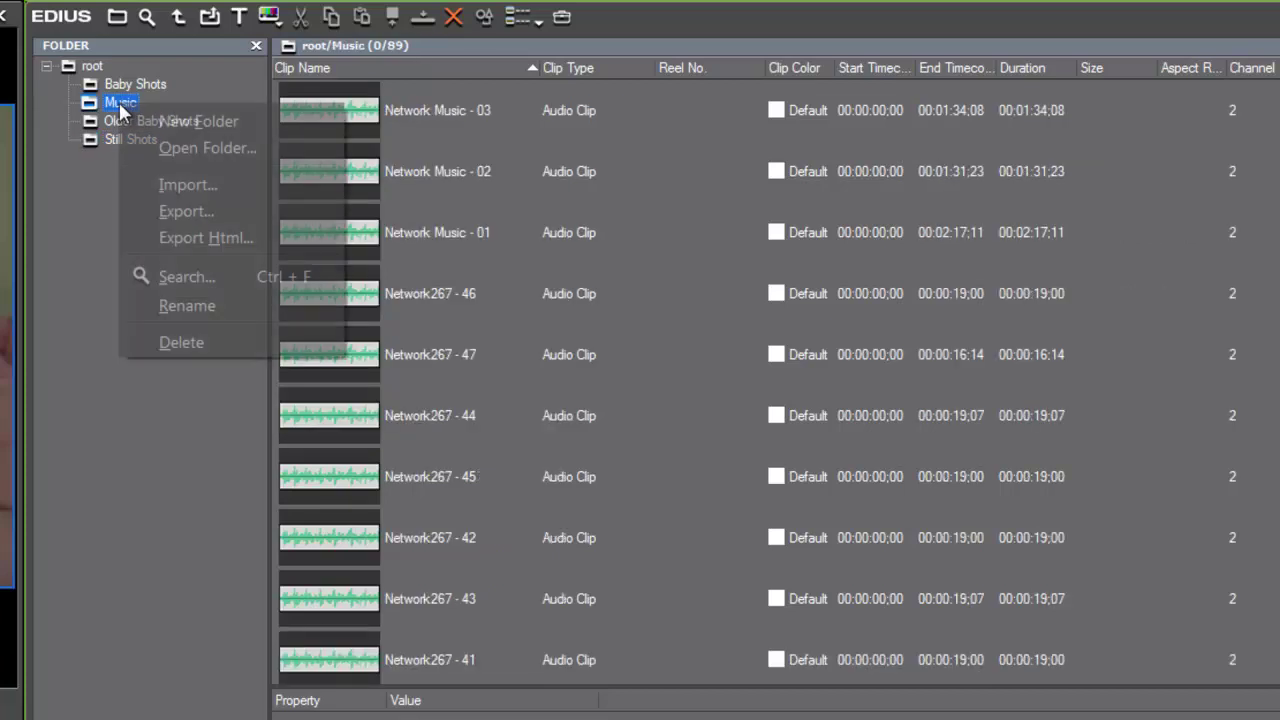
left_click(166, 121)
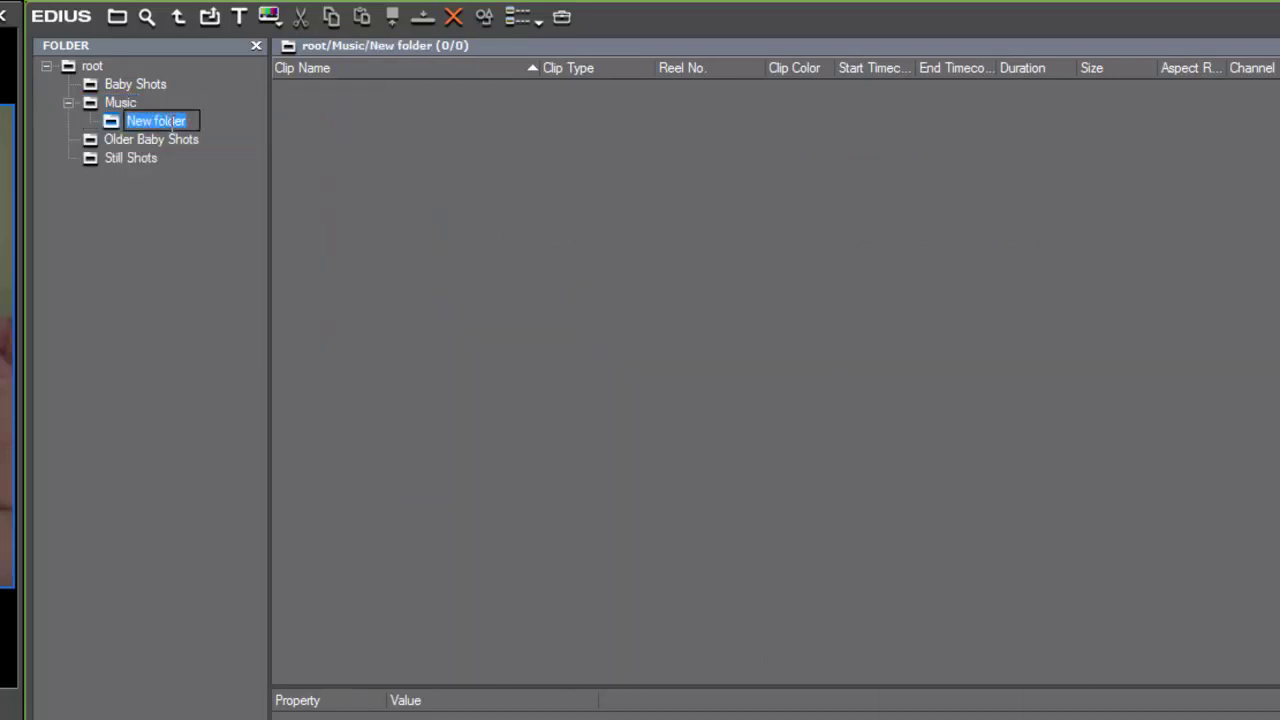
type("Music from CD")
key("Return")
Move the three ripped CD clips, tracks 01, 04 and 07, from Still Shots into Music from CD
left_click(128, 160)
left_click(352, 489)
left_click(345, 595, "shift")
left_click_drag(334, 482, 209, 122)
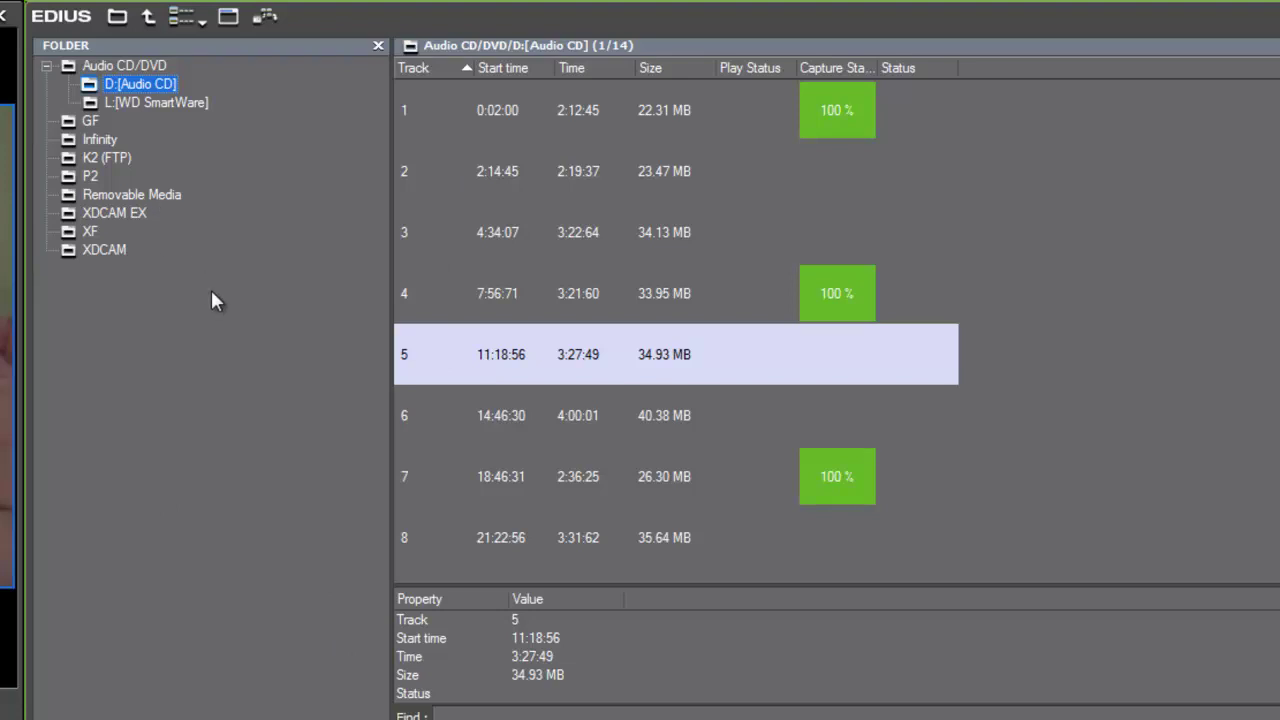
left_click(100, 712)
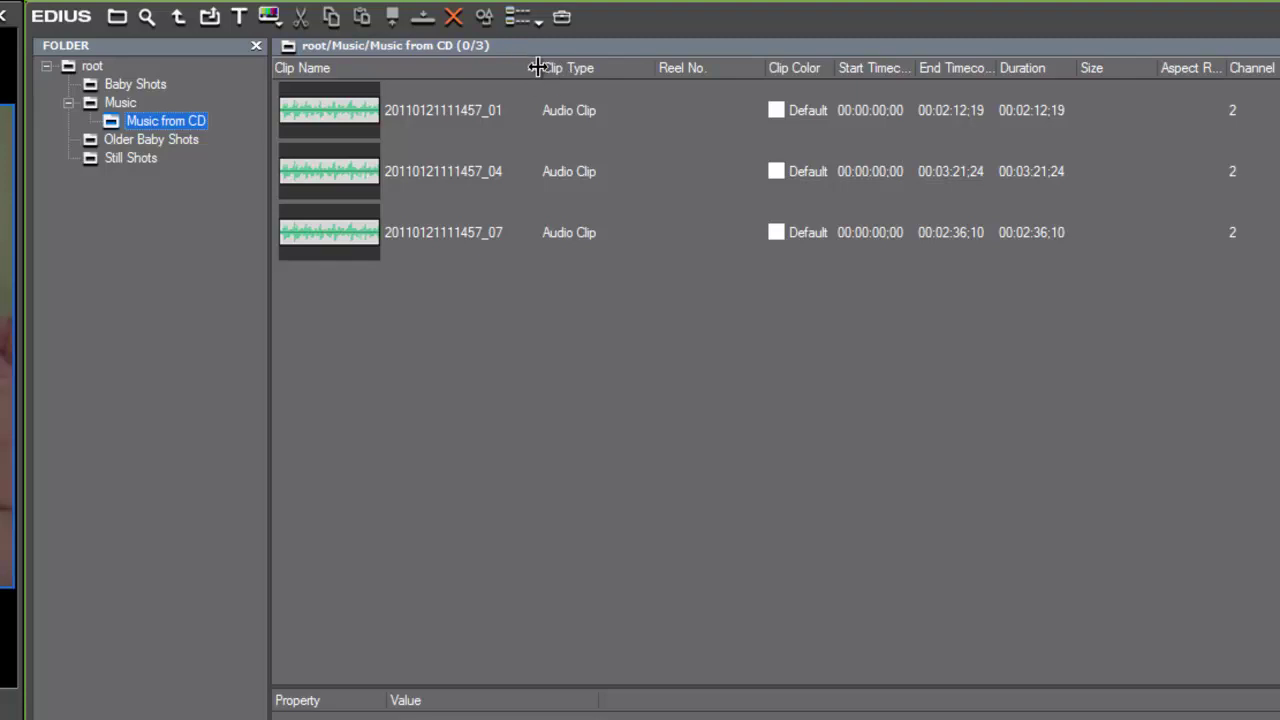
left_click_drag(540, 67, 576, 67)
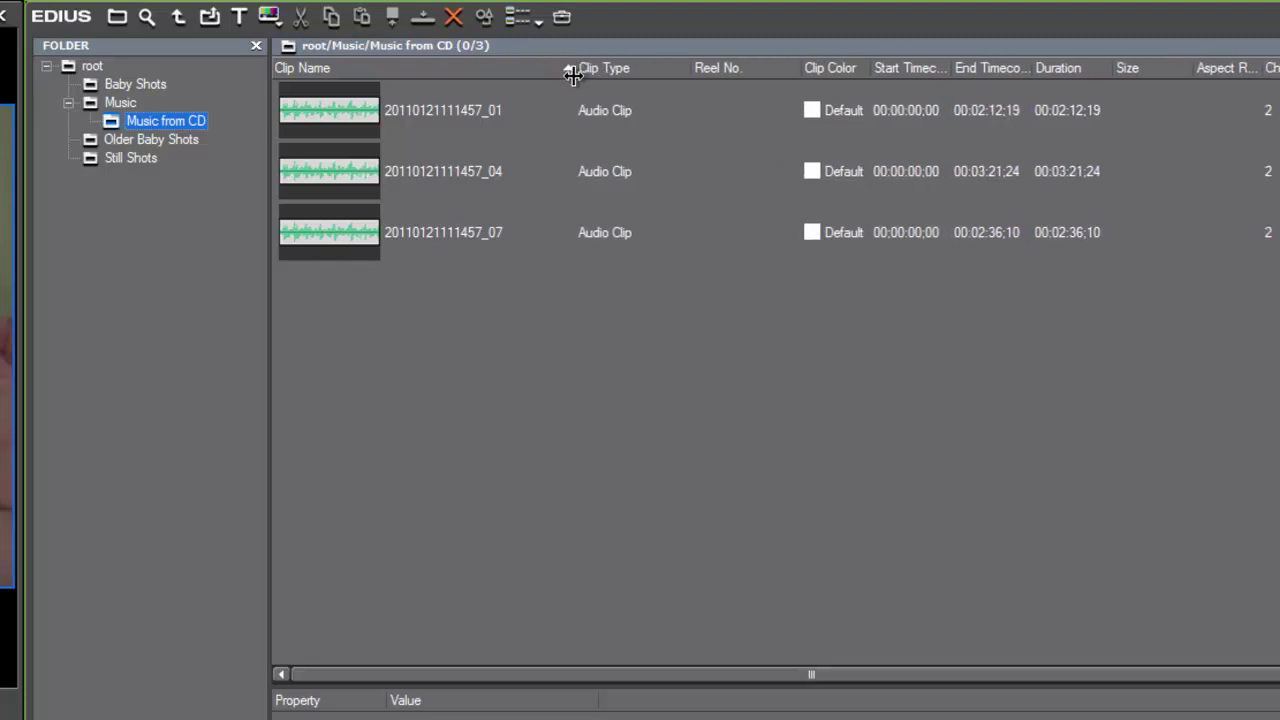
Rename CD clip _04 to 'Baby Music' and place it on the audio tracks at 00:00:14;22
left_click(416, 110)
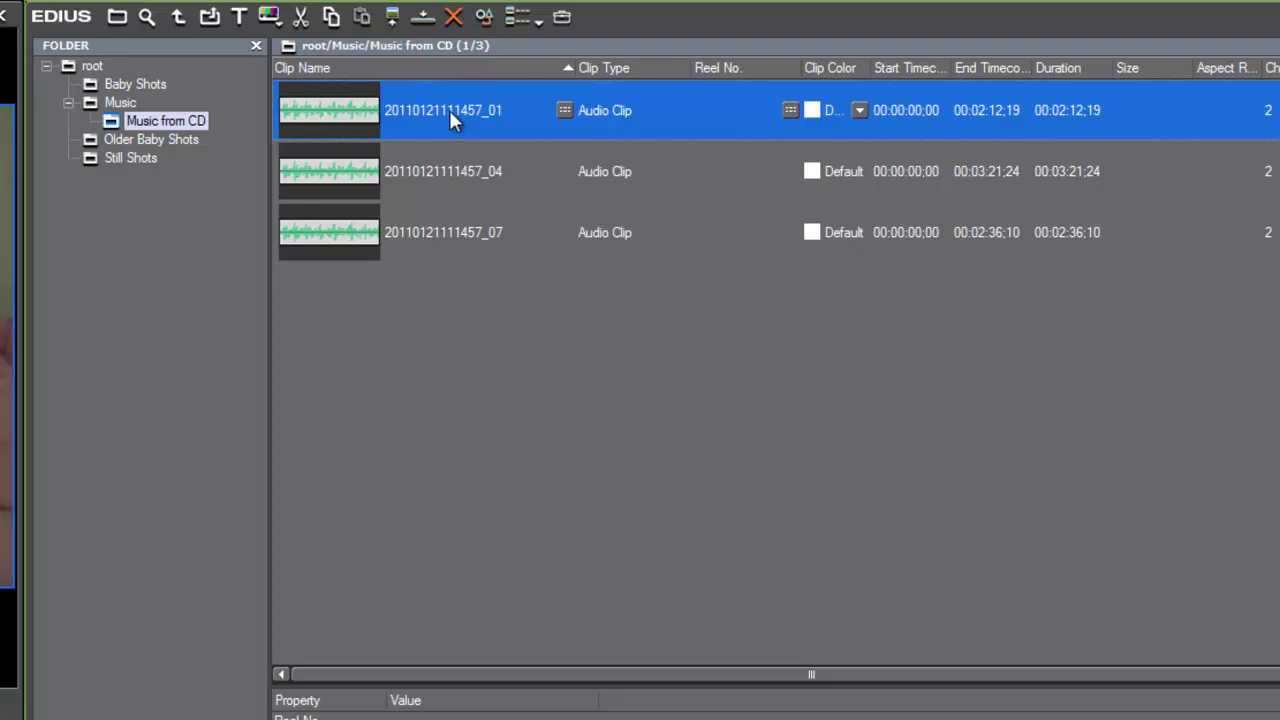
left_click(449, 110)
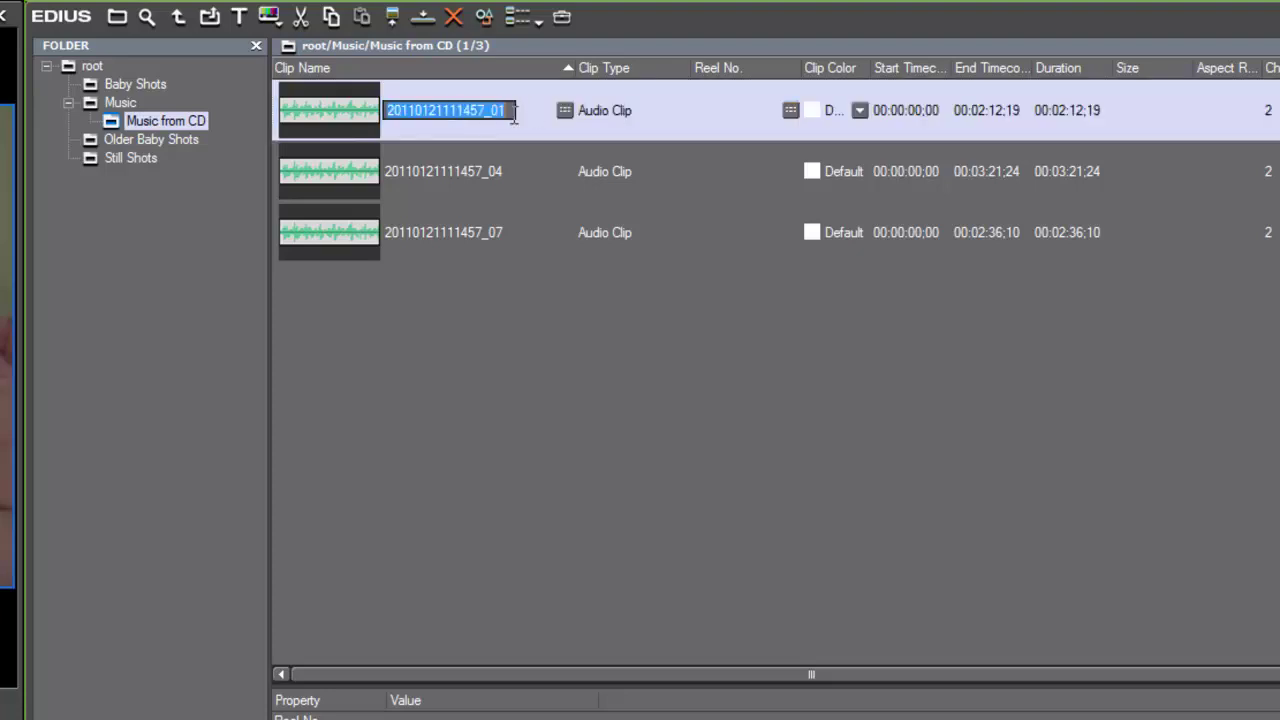
left_click(442, 172)
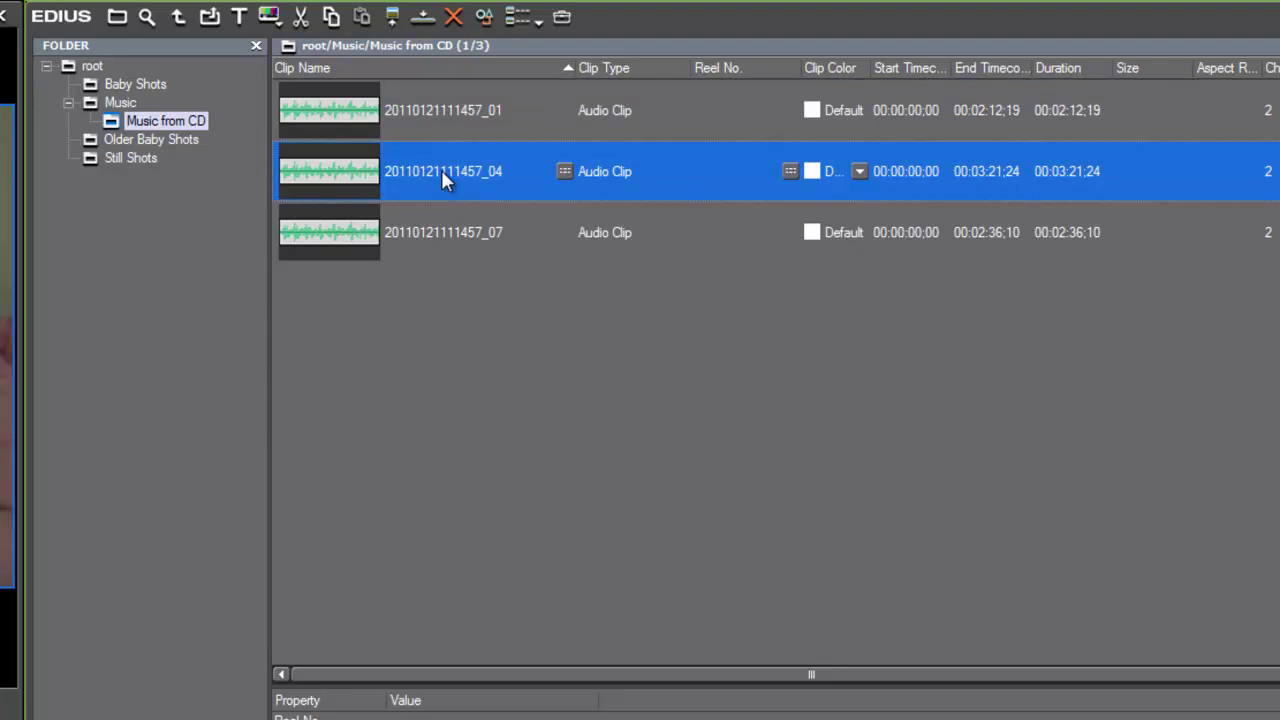
left_click(441, 170)
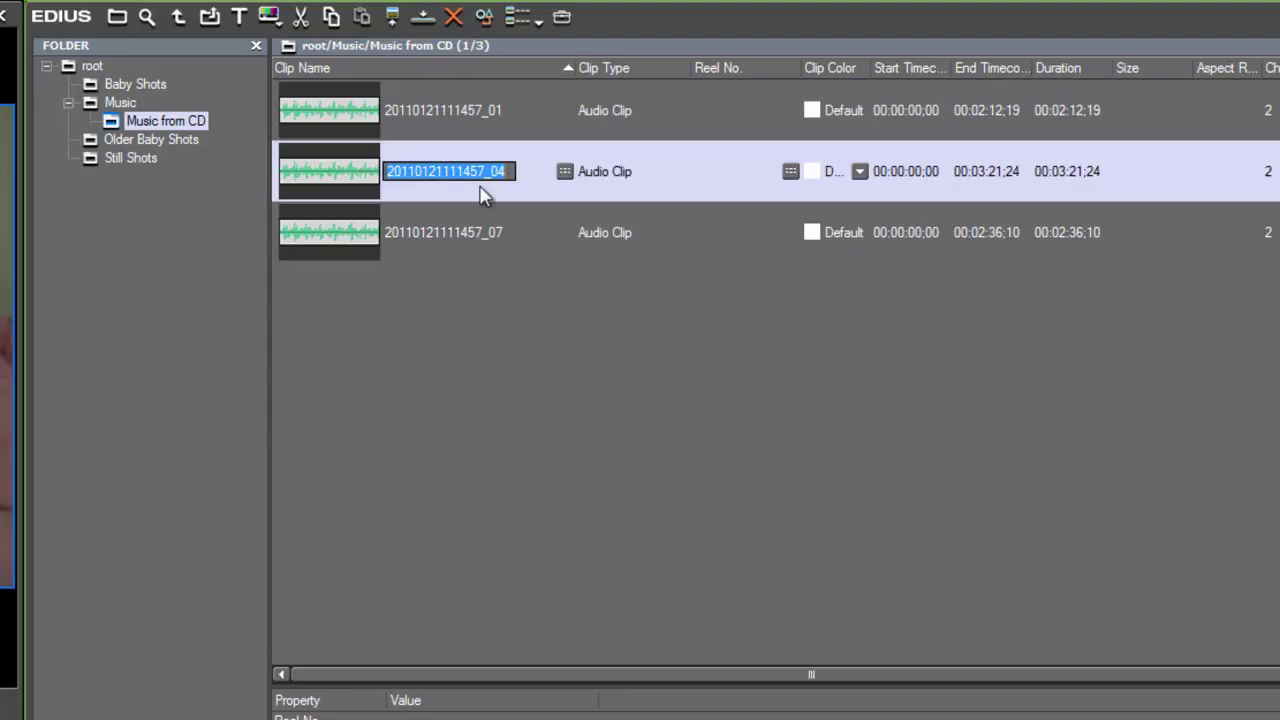
type("Baby M")
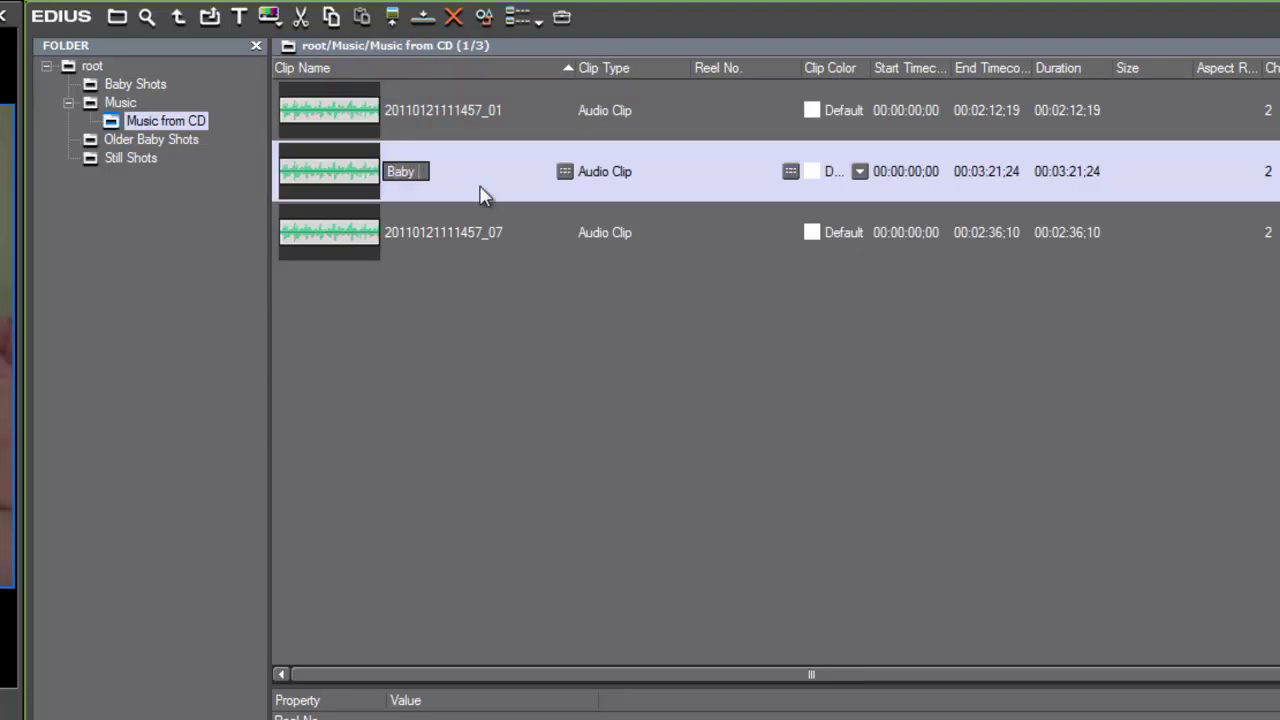
type("usic")
key("Return")
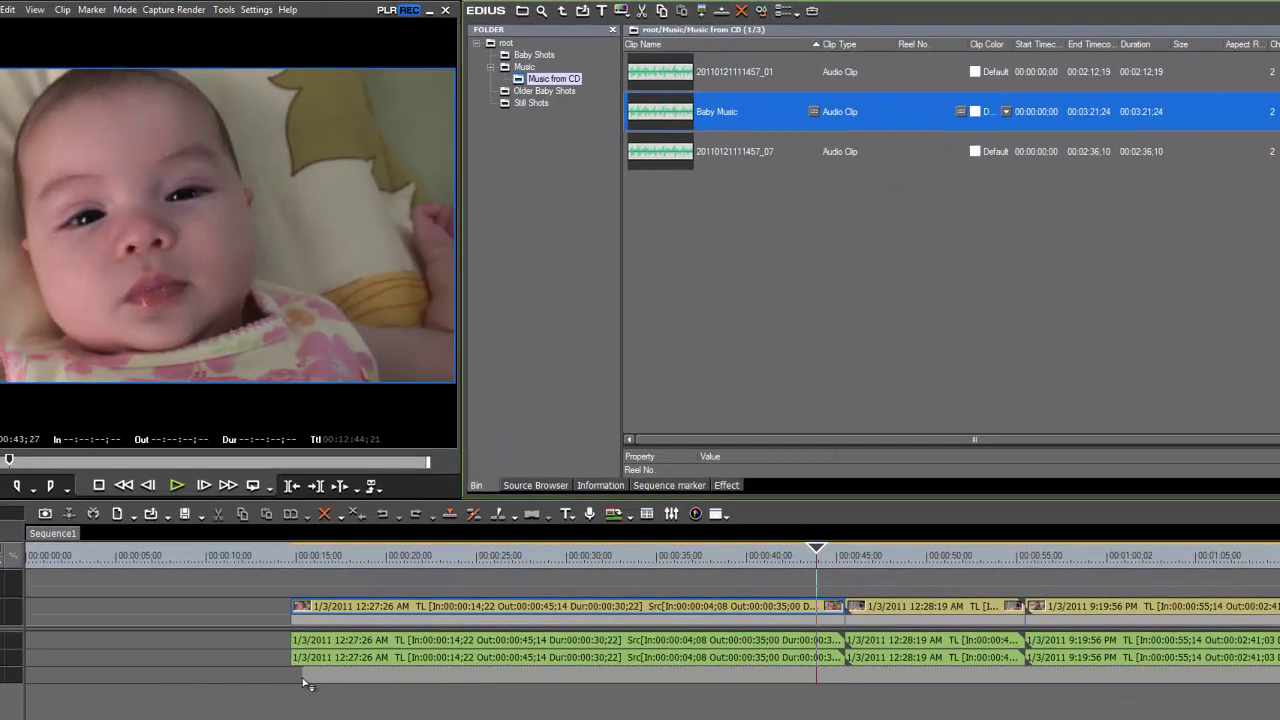
left_click_drag(297, 685, 298, 686)
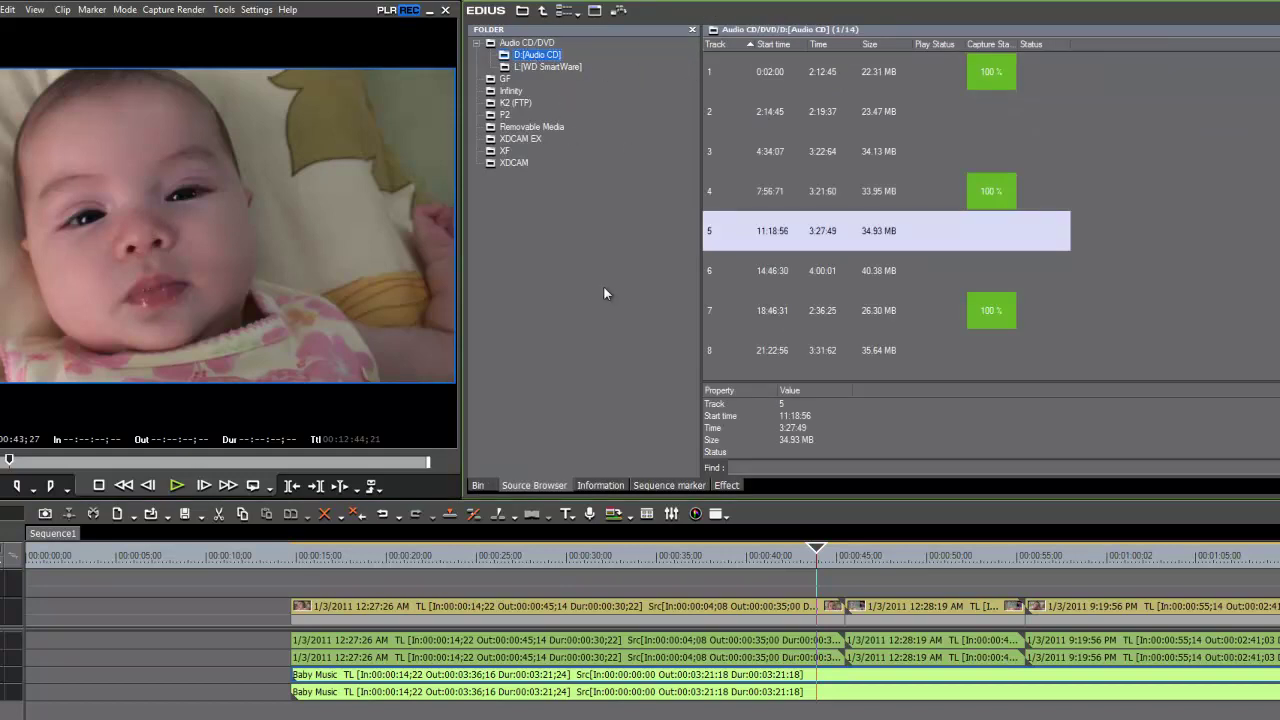
key("super+e")
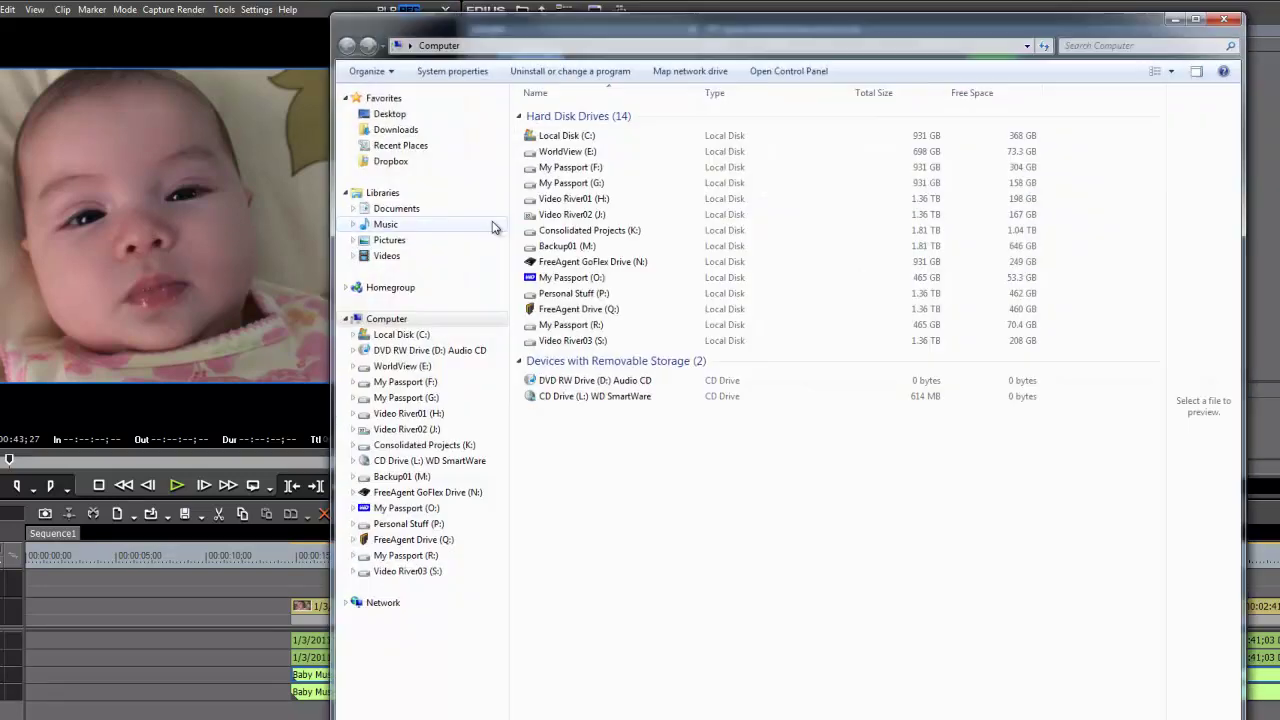
left_click(566, 217)
double_click(566, 217)
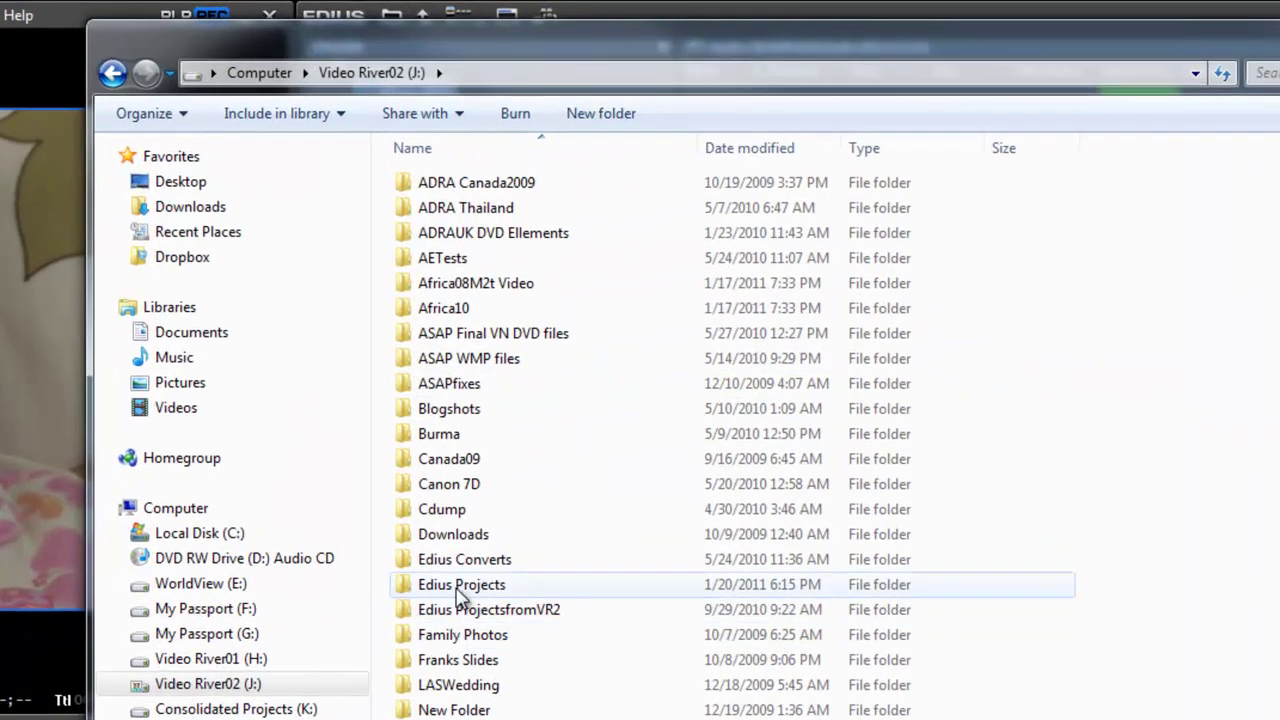
double_click(460, 590)
double_click(418, 184)
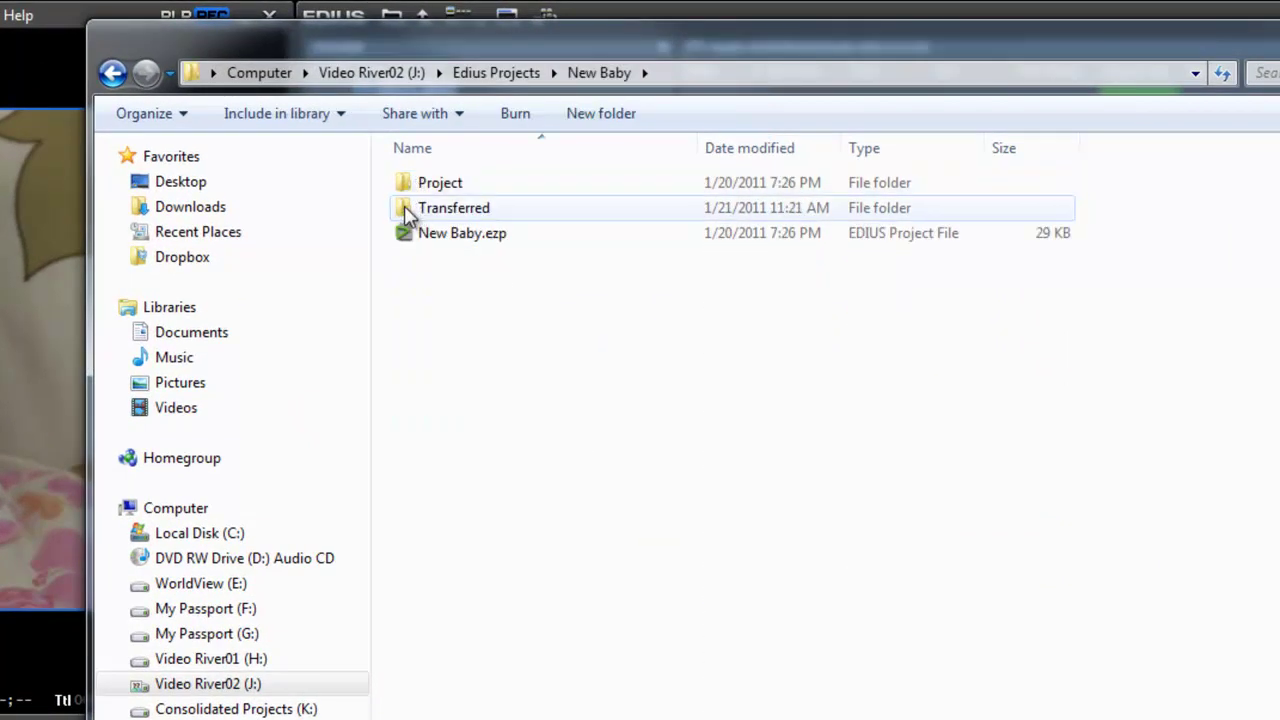
double_click(410, 210)
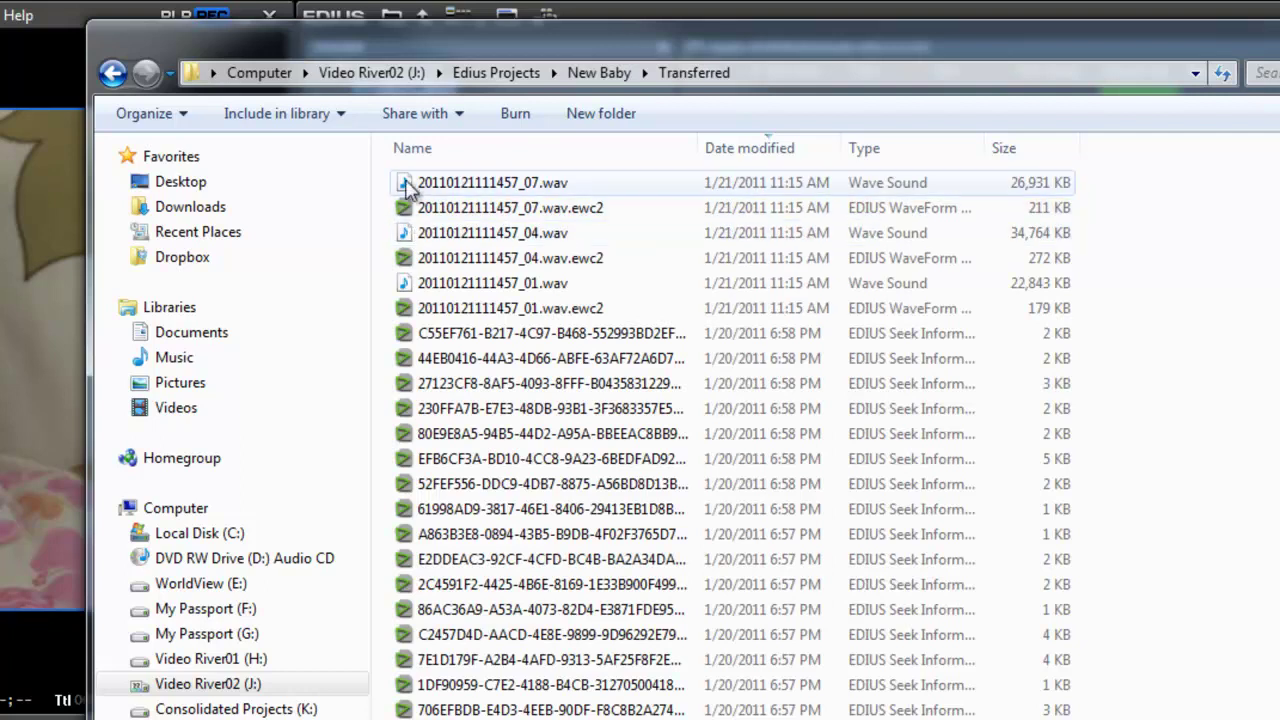
left_click(407, 186)
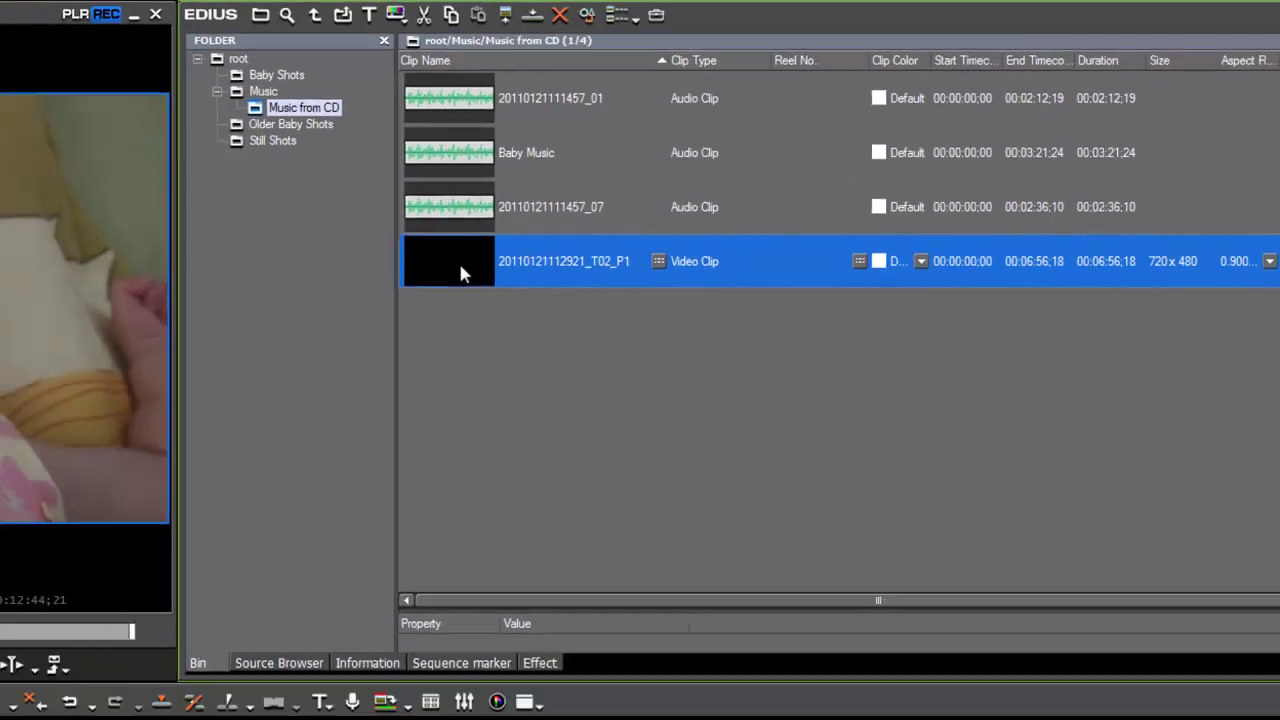
Load a Music from CD clip into the Player, then switch the bin to the root folder
double_click(337, 310)
left_click(135, 428)
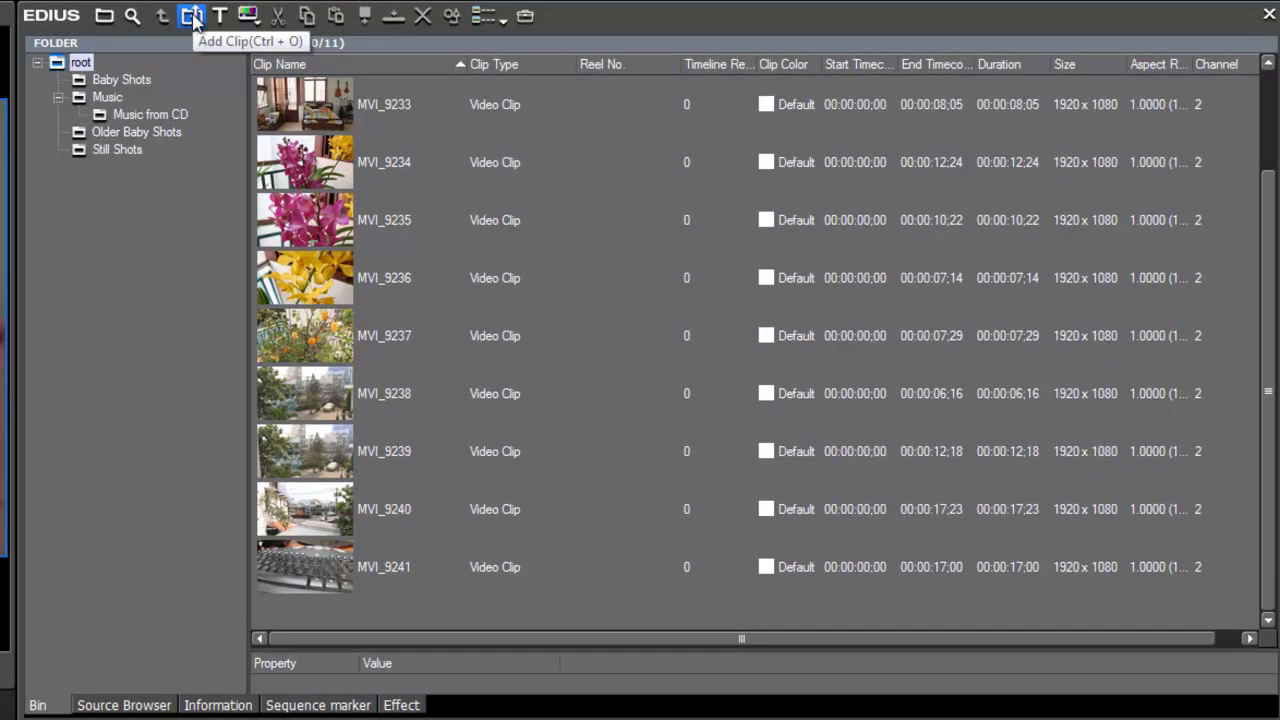
left_click(192, 16)
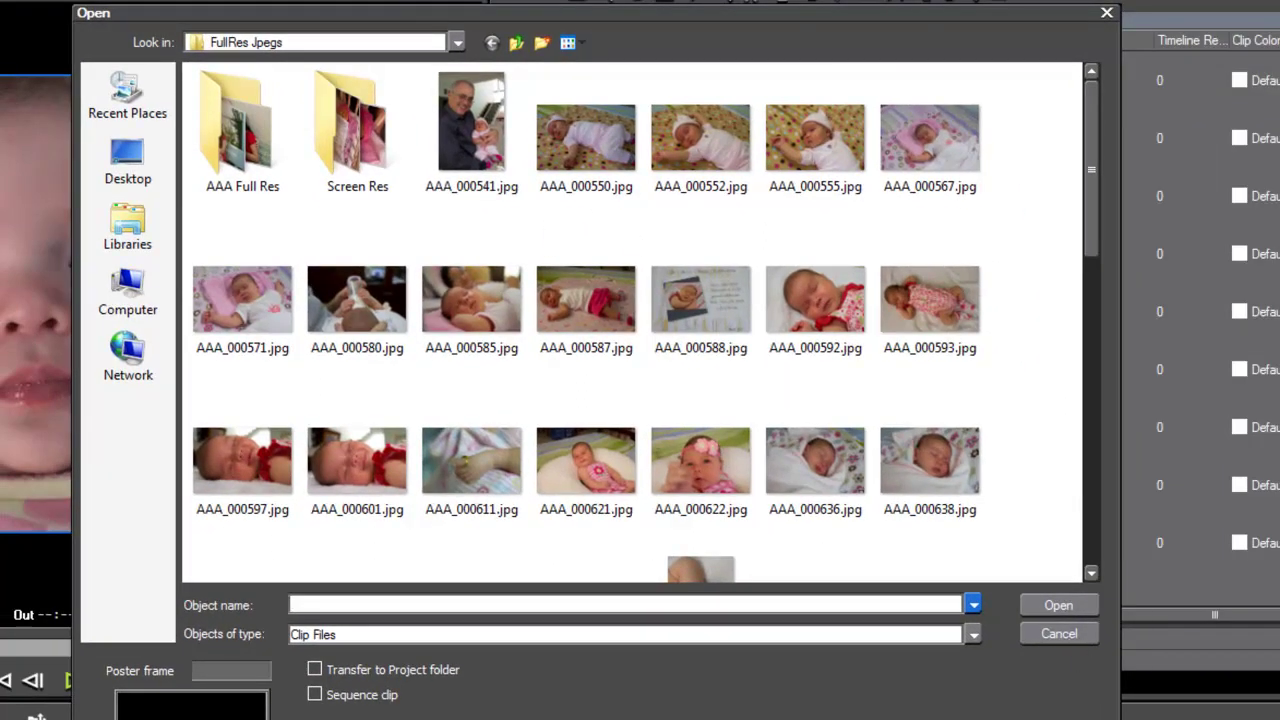
left_click(1060, 634)
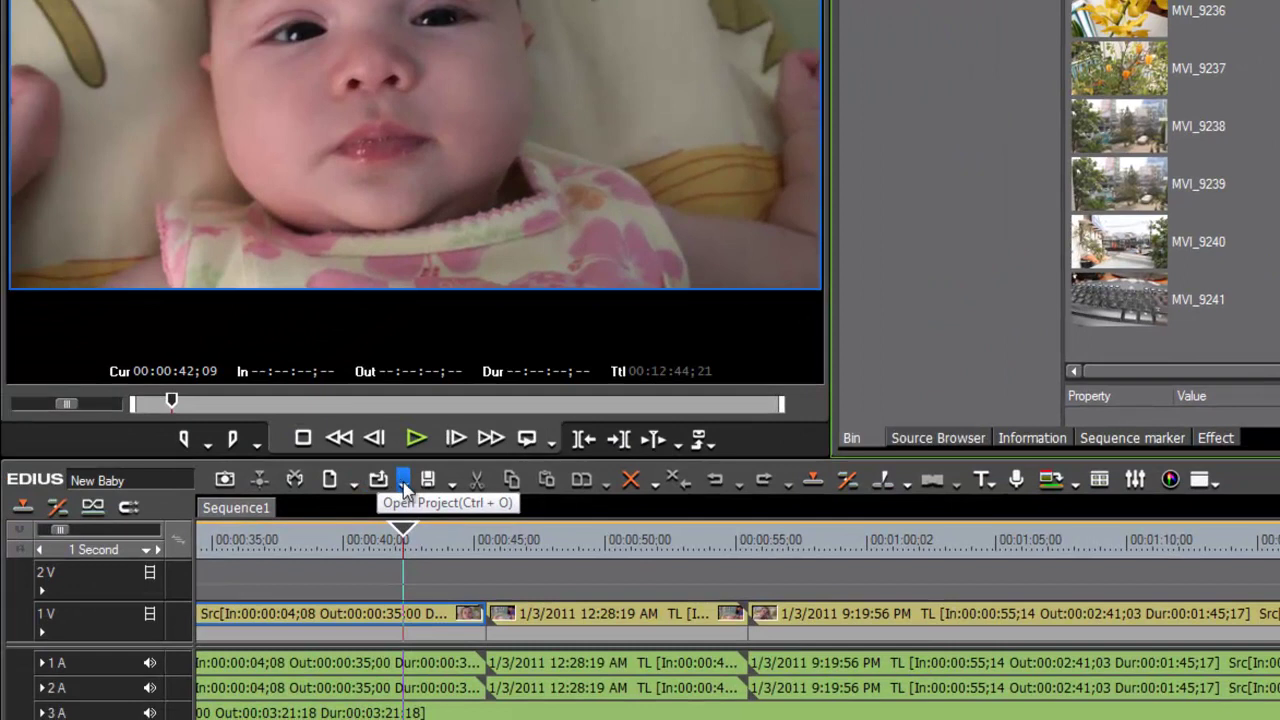
Show the Open Project dropdown's choices, including recently used projects
left_click(404, 484)
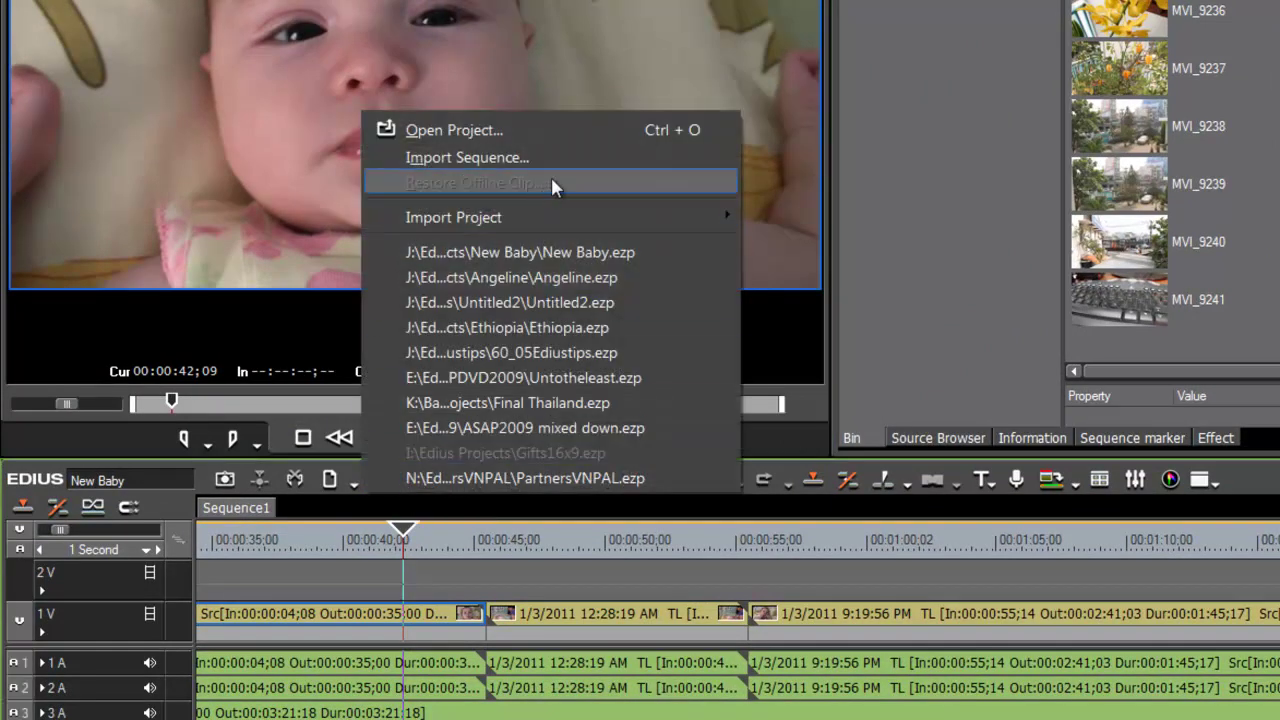
mouse_move(570, 216)
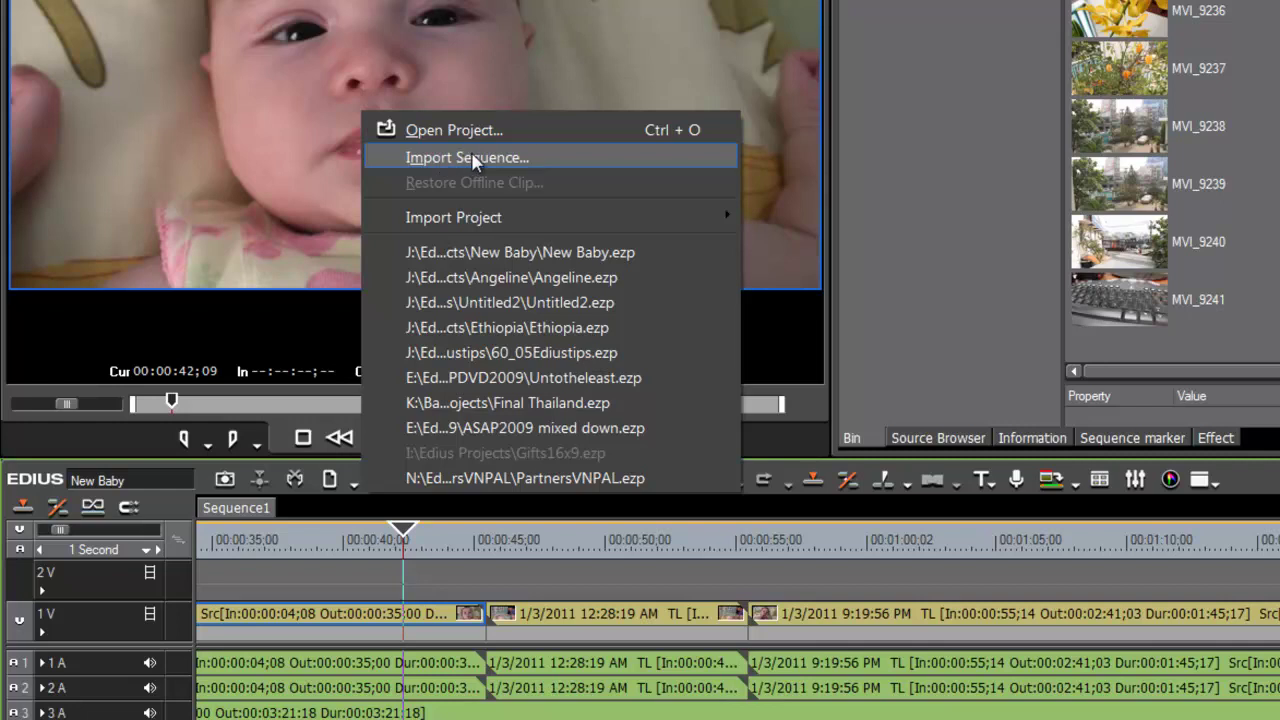
Start Import Sequence and pick J:\Edius Projects\Angeline\Angeline.ezp from the recent projects
left_click(549, 162)
left_click_drag(839, 184, 672, 147)
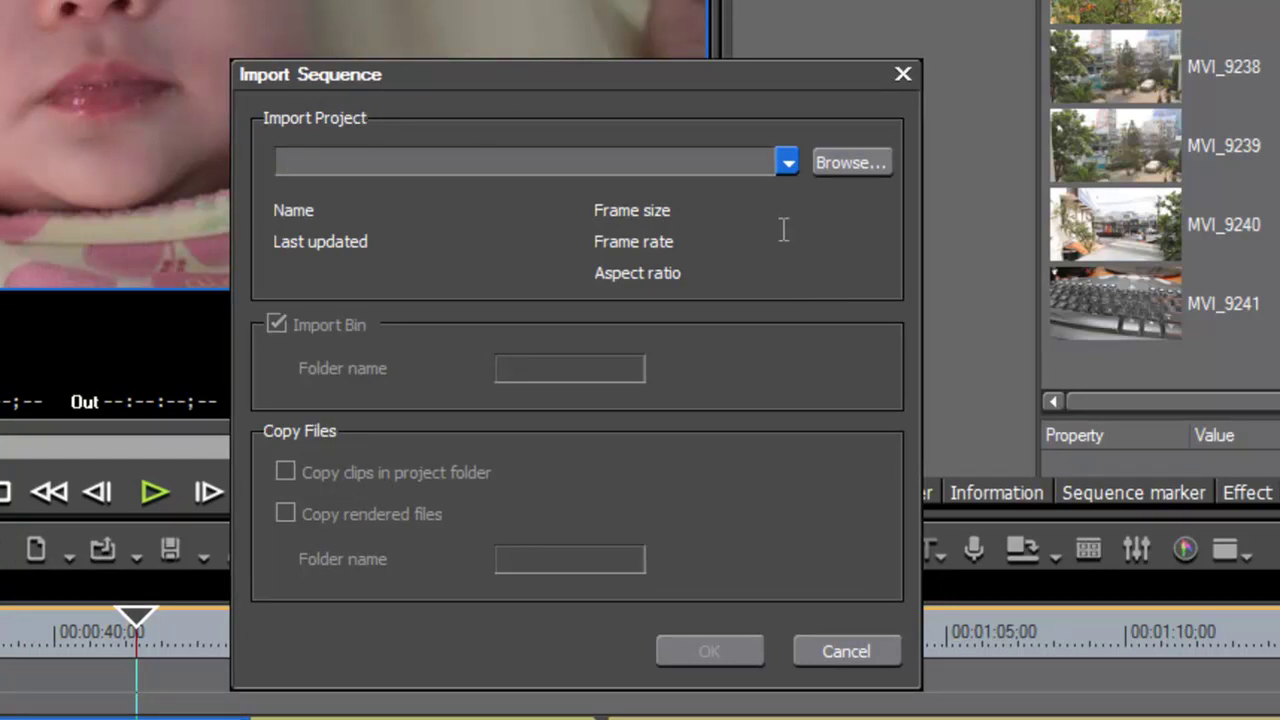
left_click(786, 160)
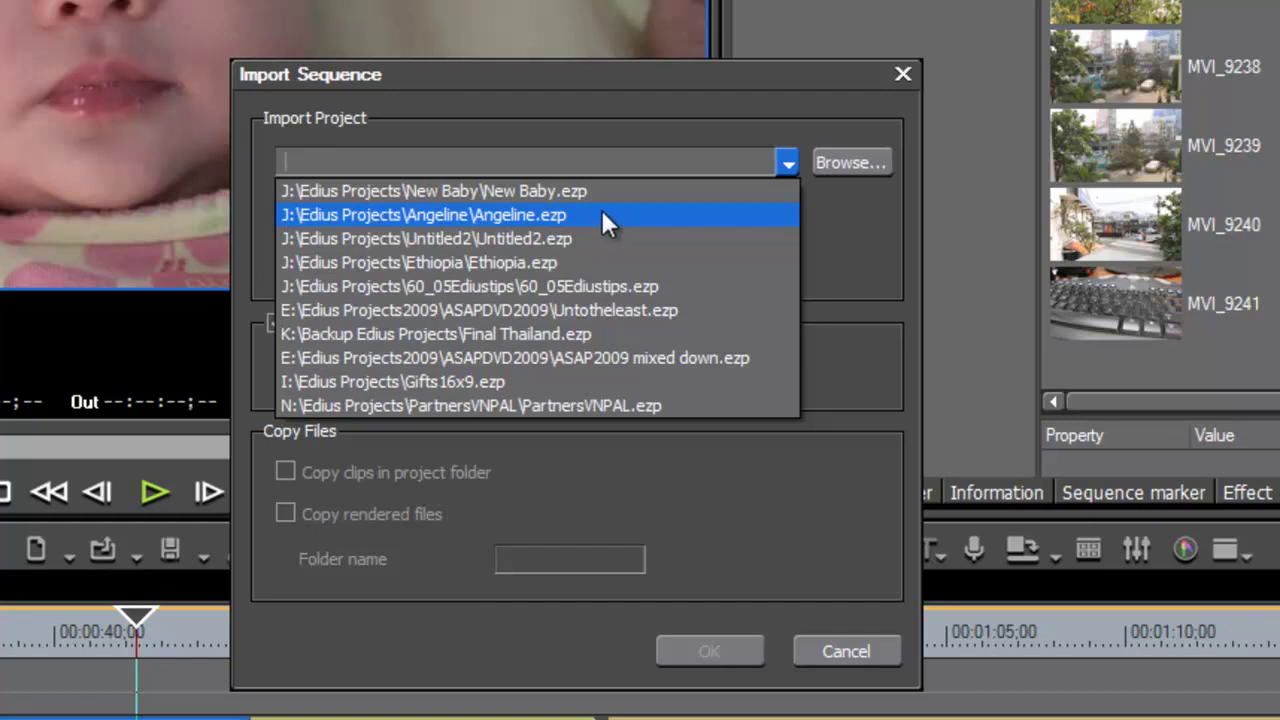
left_click(603, 214)
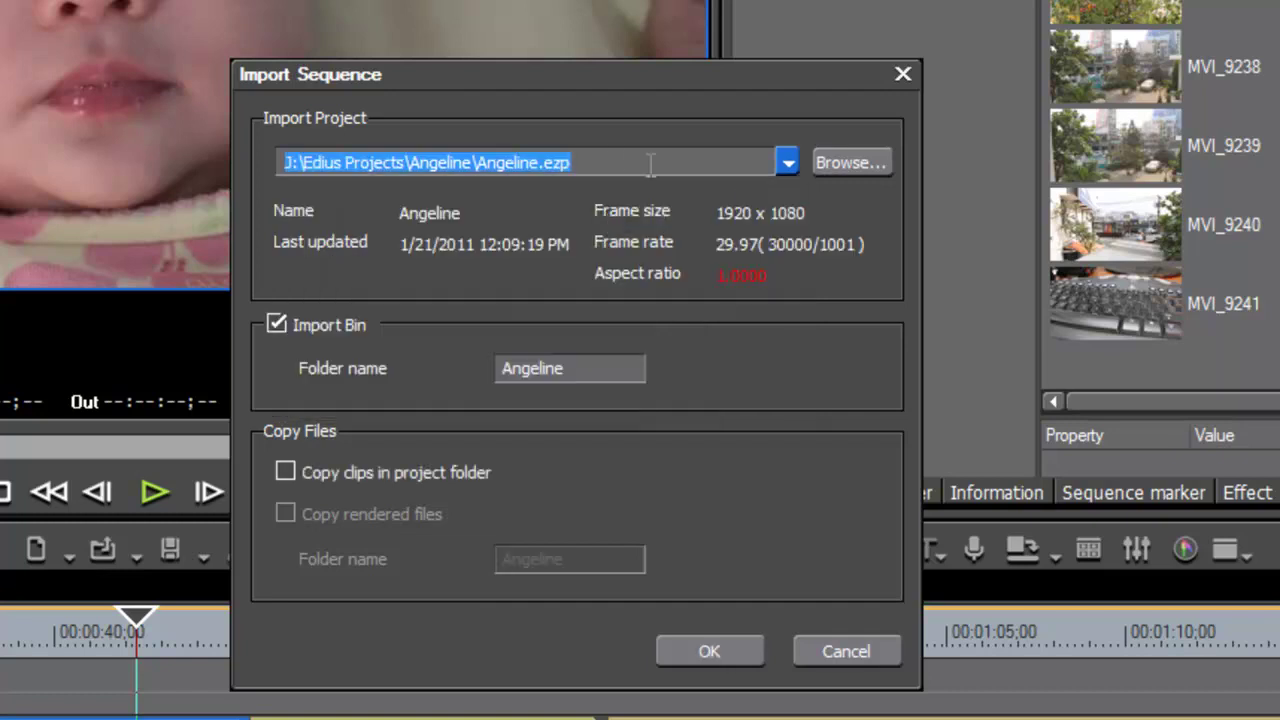
left_click(608, 160)
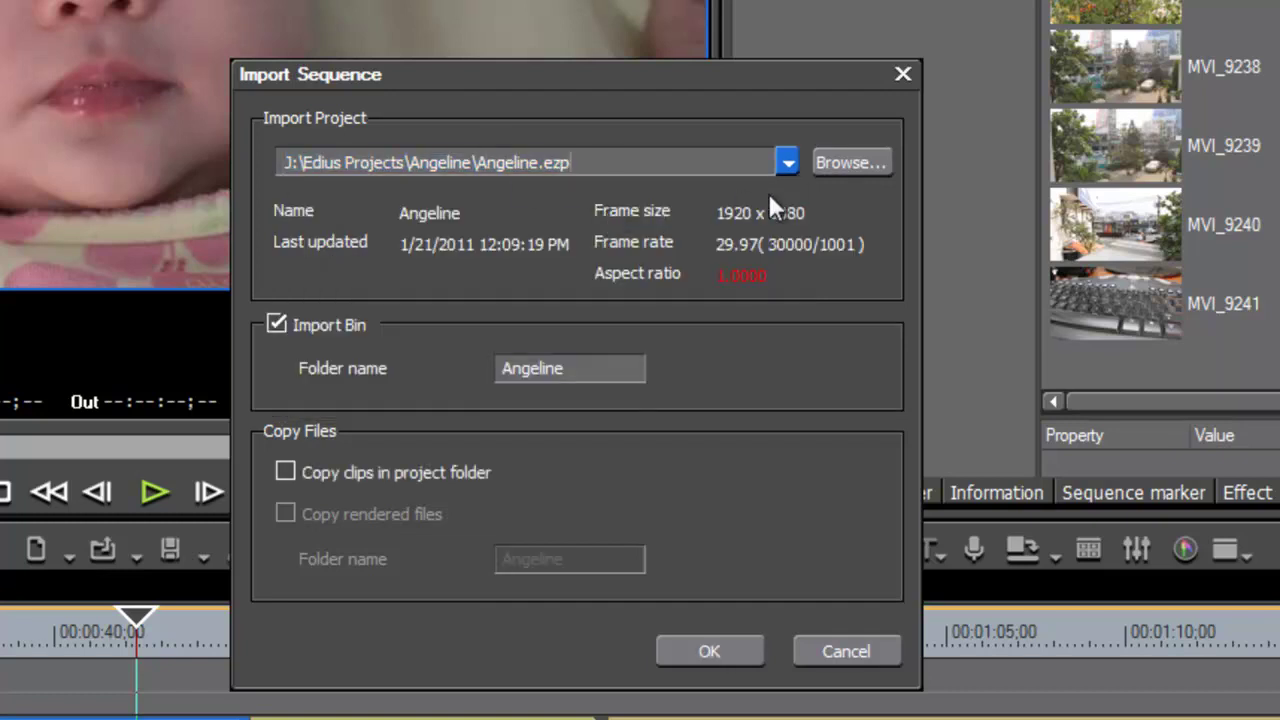
left_click(845, 162)
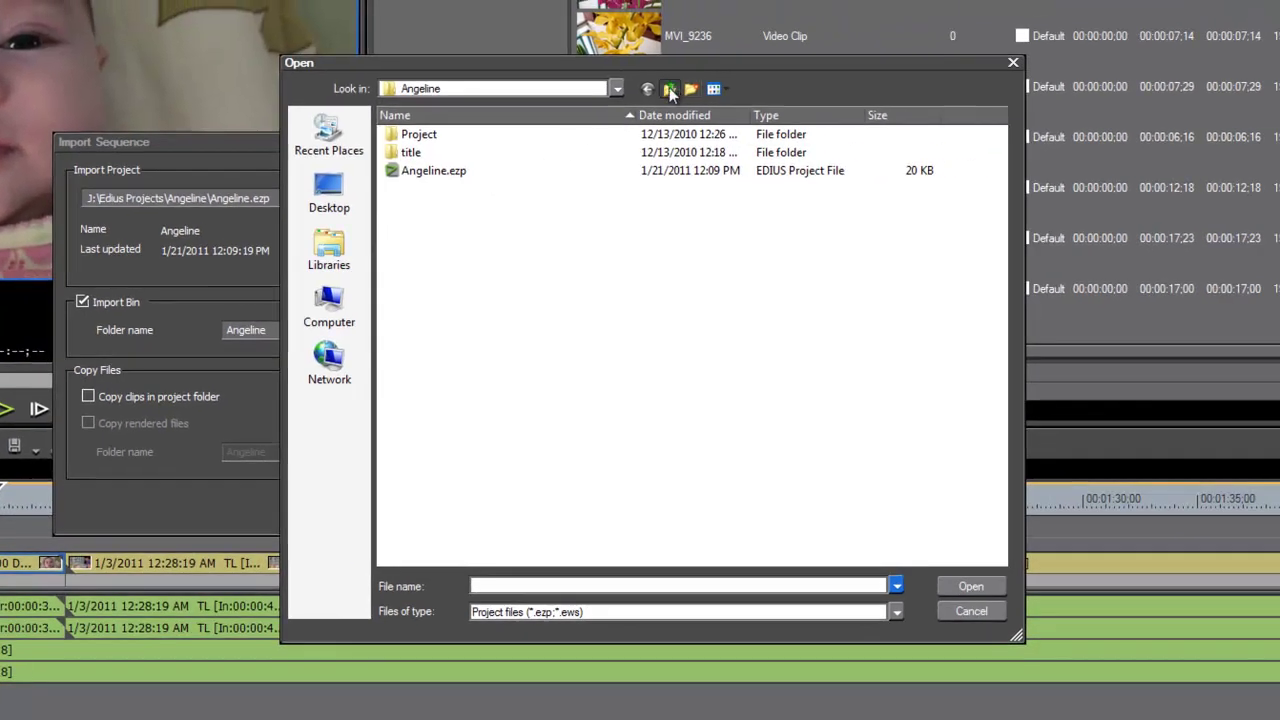
left_click(669, 88)
left_click(671, 88)
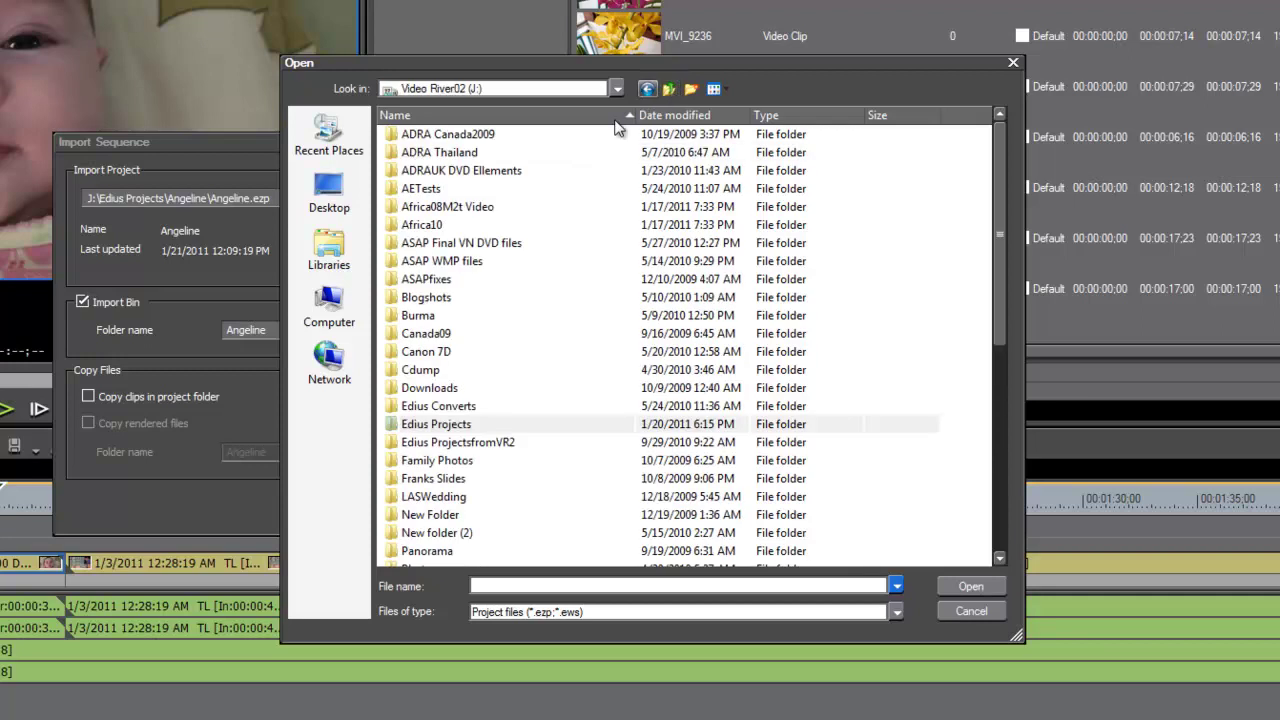
left_click(617, 88)
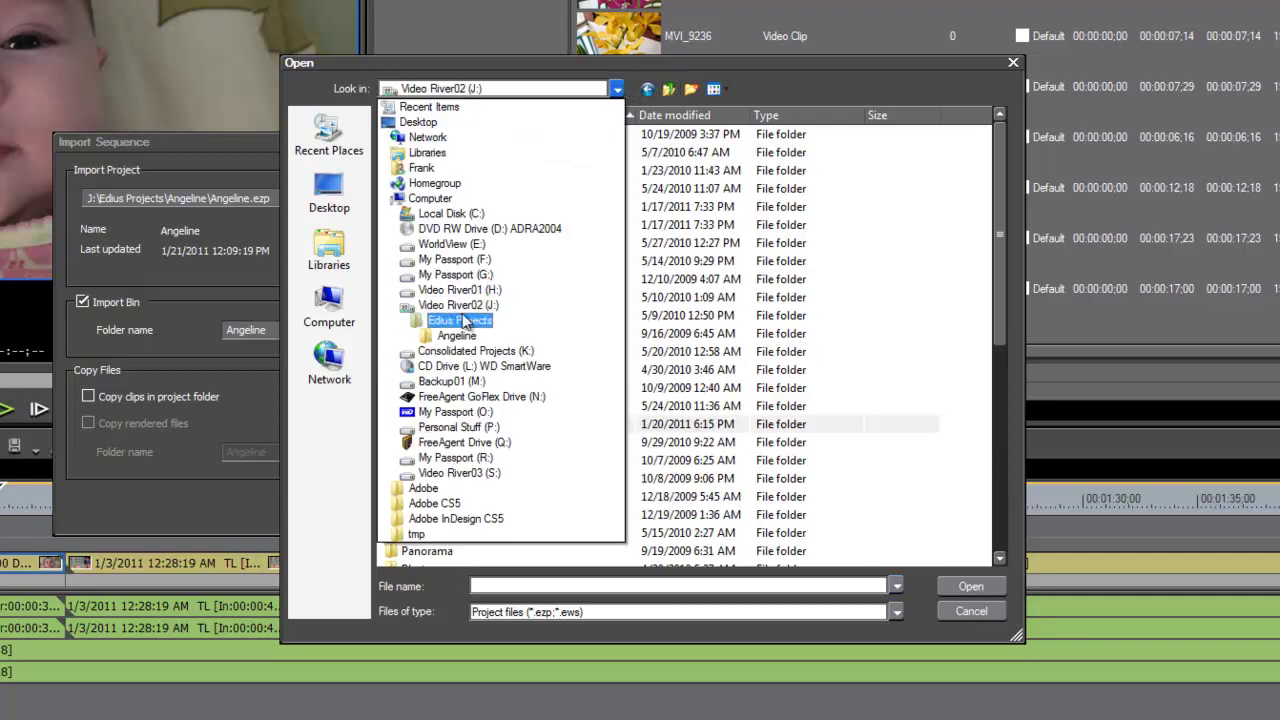
left_click(466, 305)
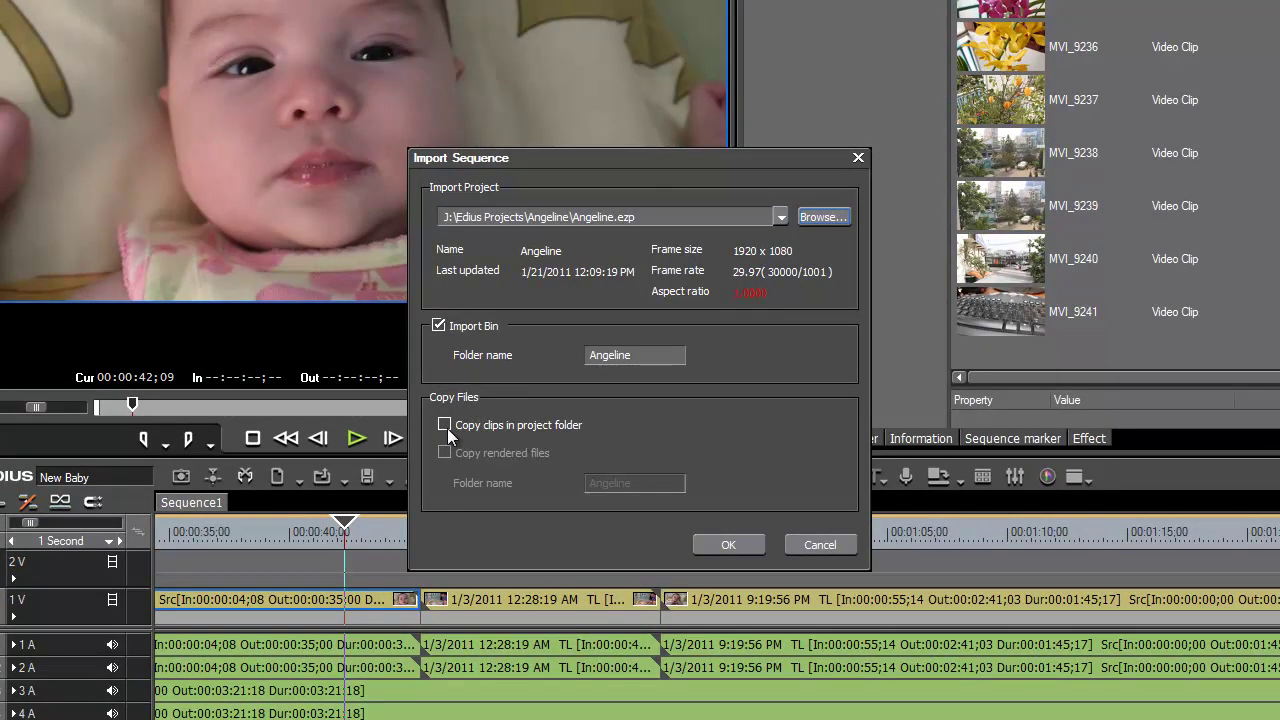
Leave Copy clips in project folder unchecked and submit the Angeline sequence import
left_click(445, 425)
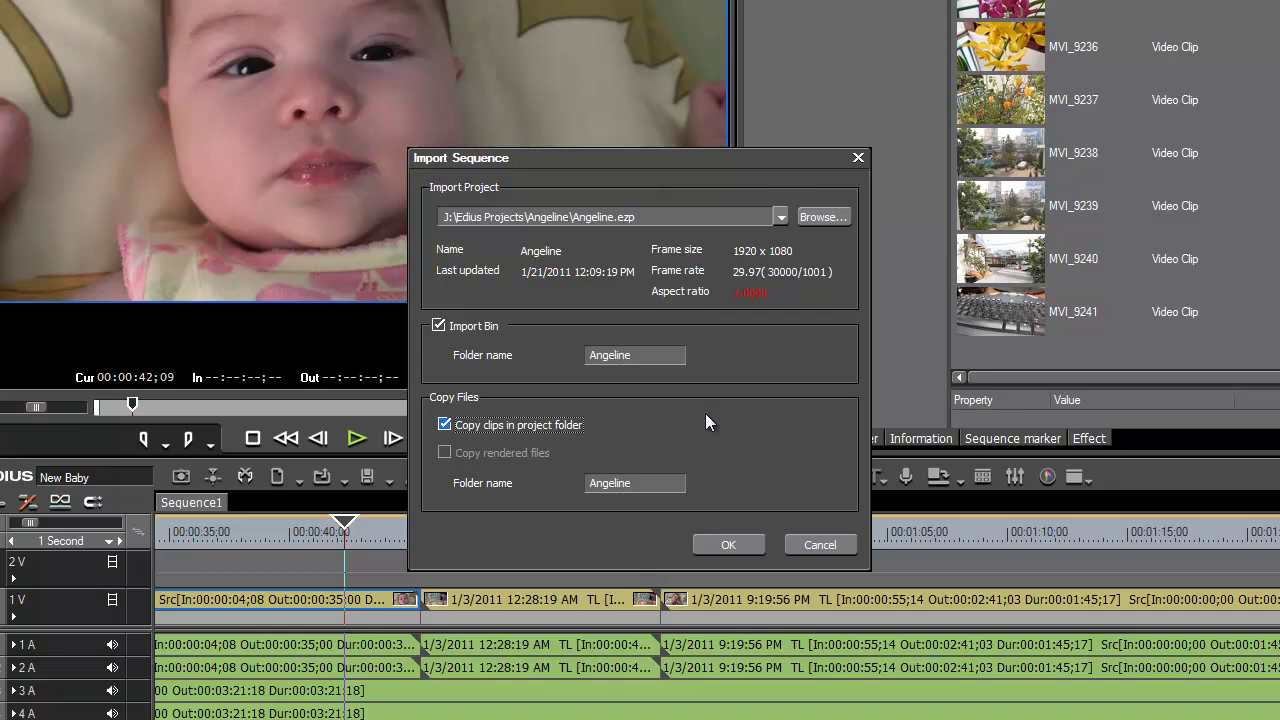
left_click(444, 424)
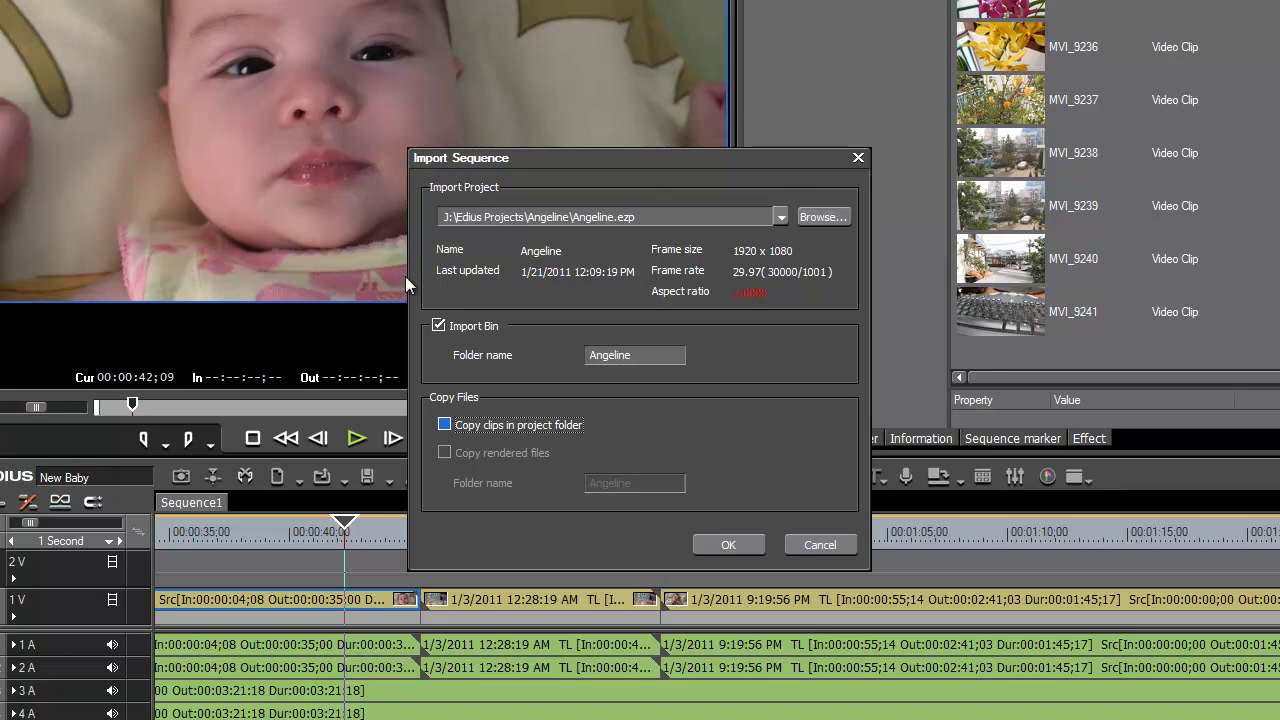
left_click(727, 544)
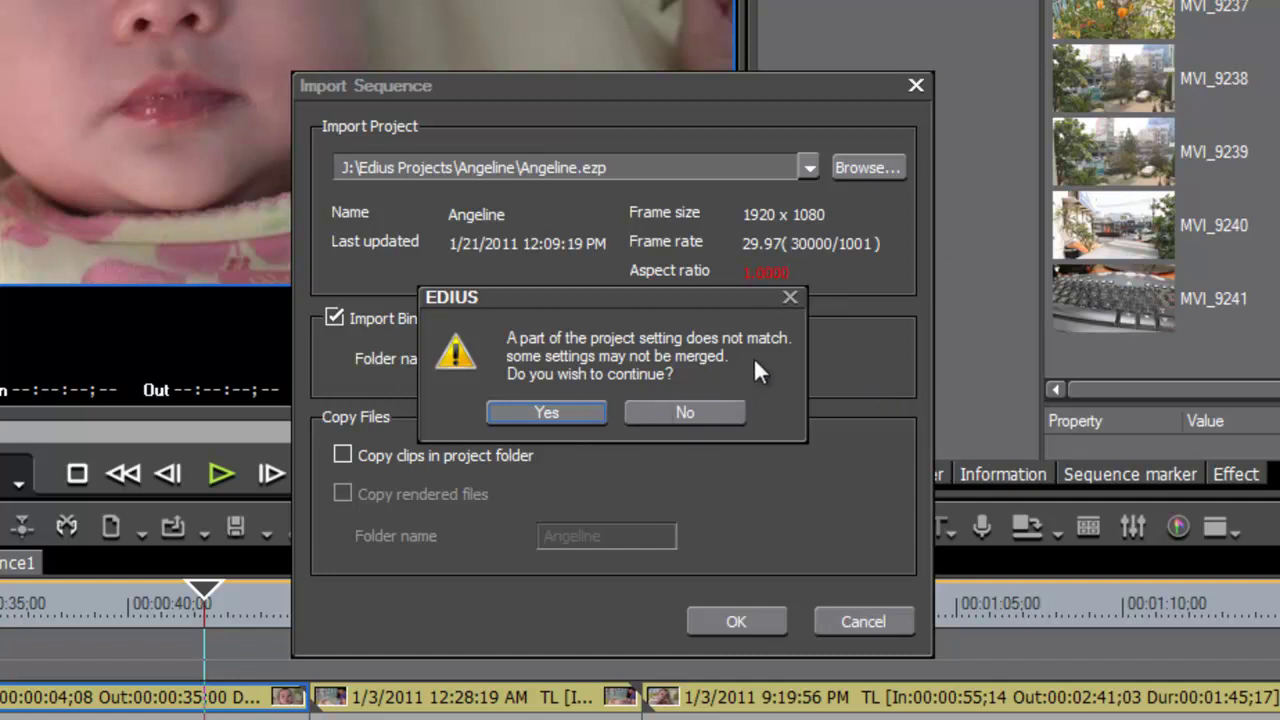
Accept the settings-mismatch warning so the Angeline sequence imports as a new tab
left_click(560, 412)
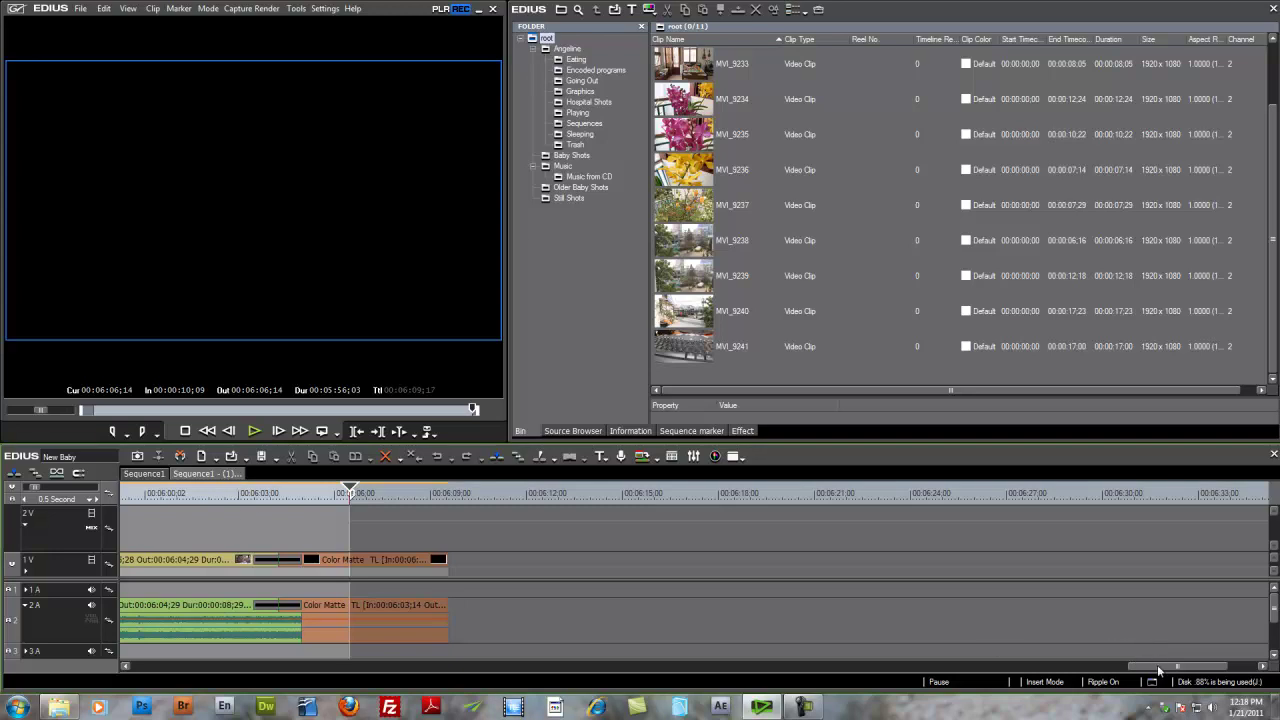
Review the imported Angeline sequence, collapse the Angeline bin folder, and show the Music bin
left_click_drag(1161, 667, 988, 670)
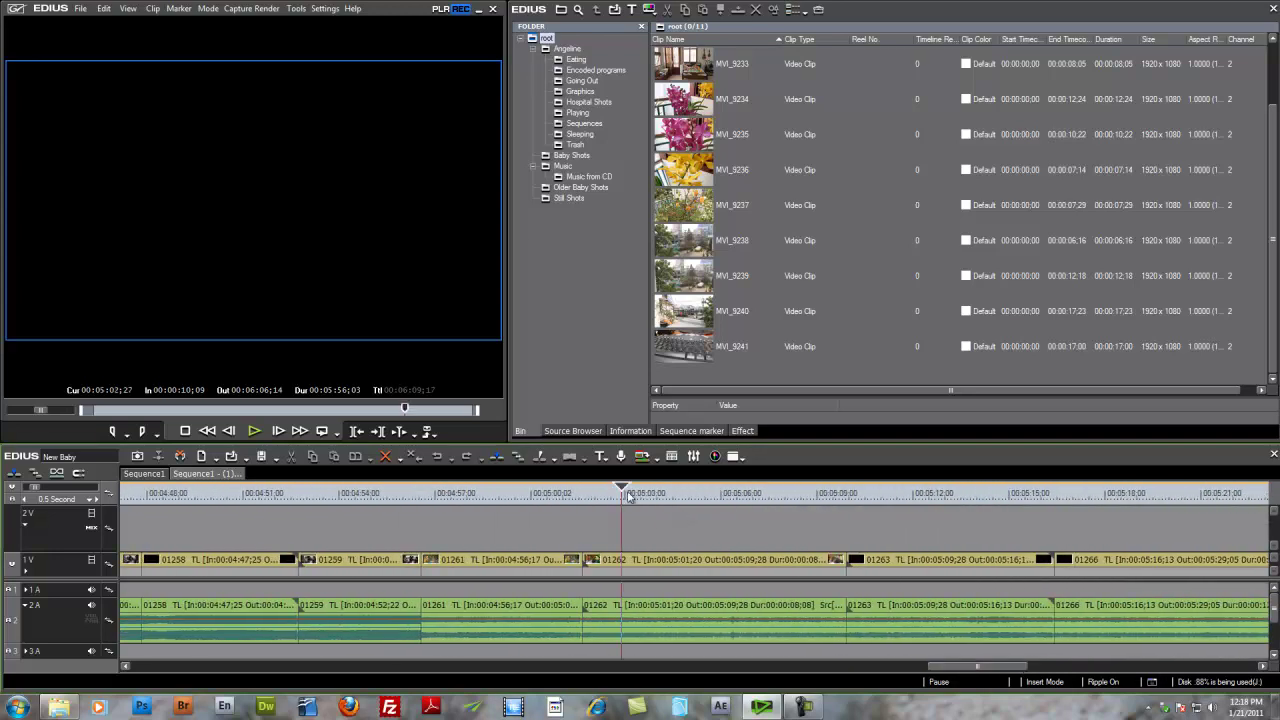
left_click(645, 521)
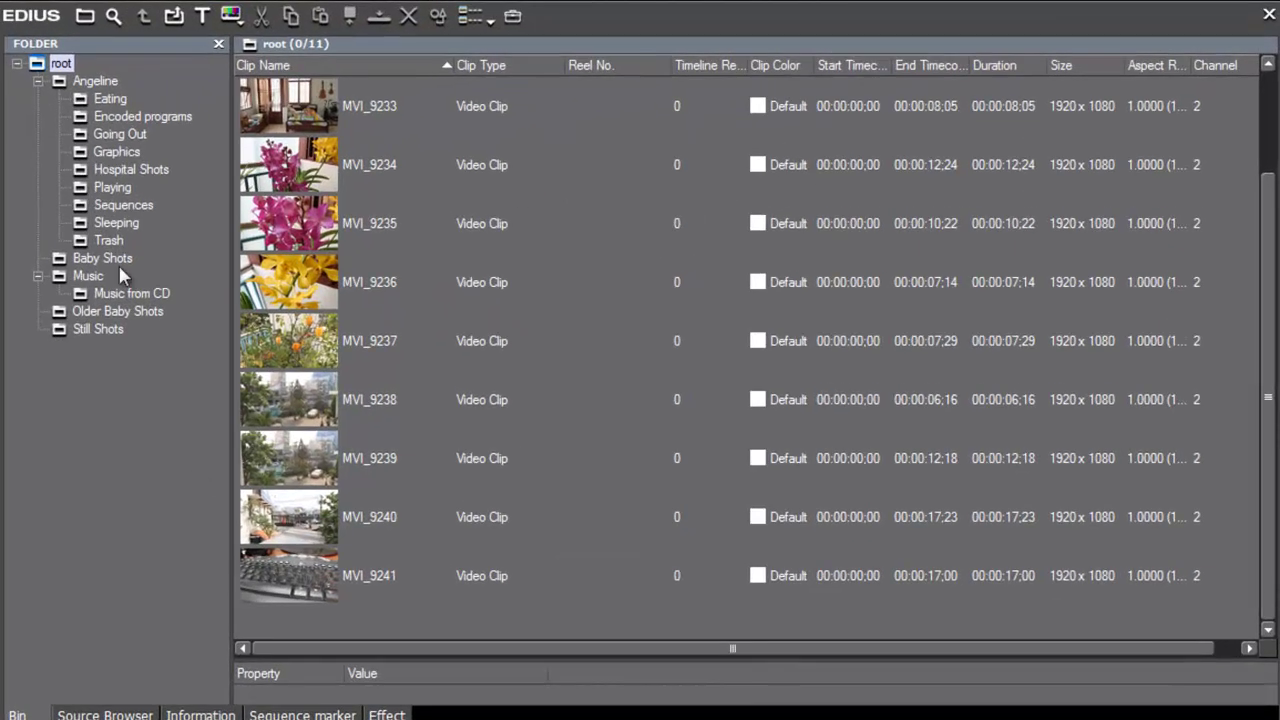
left_click(82, 84)
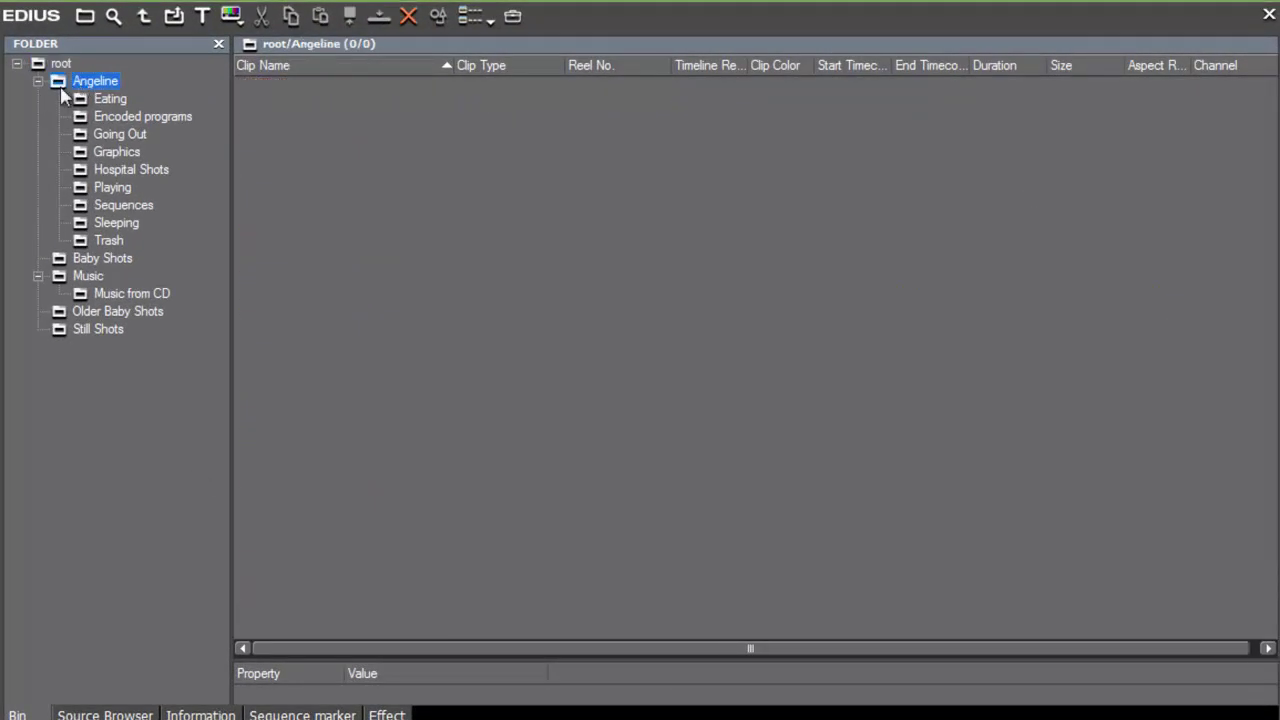
left_click(38, 82)
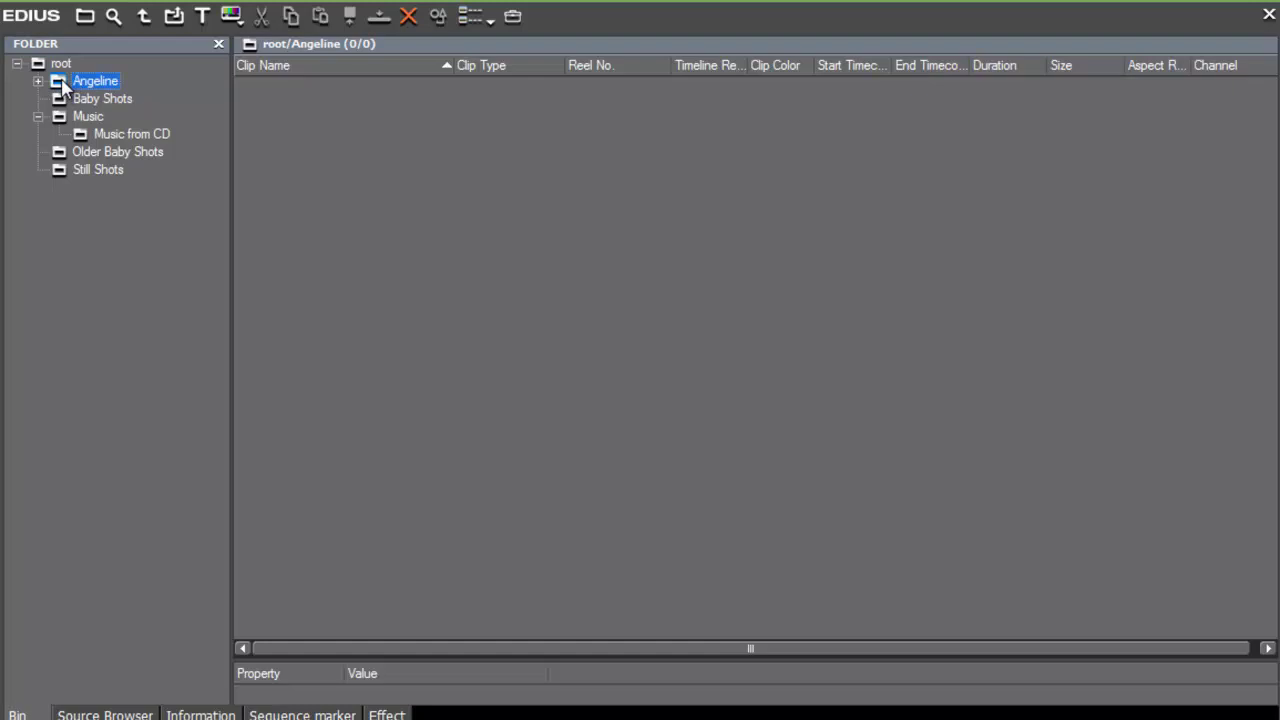
left_click(37, 81)
left_click(119, 134)
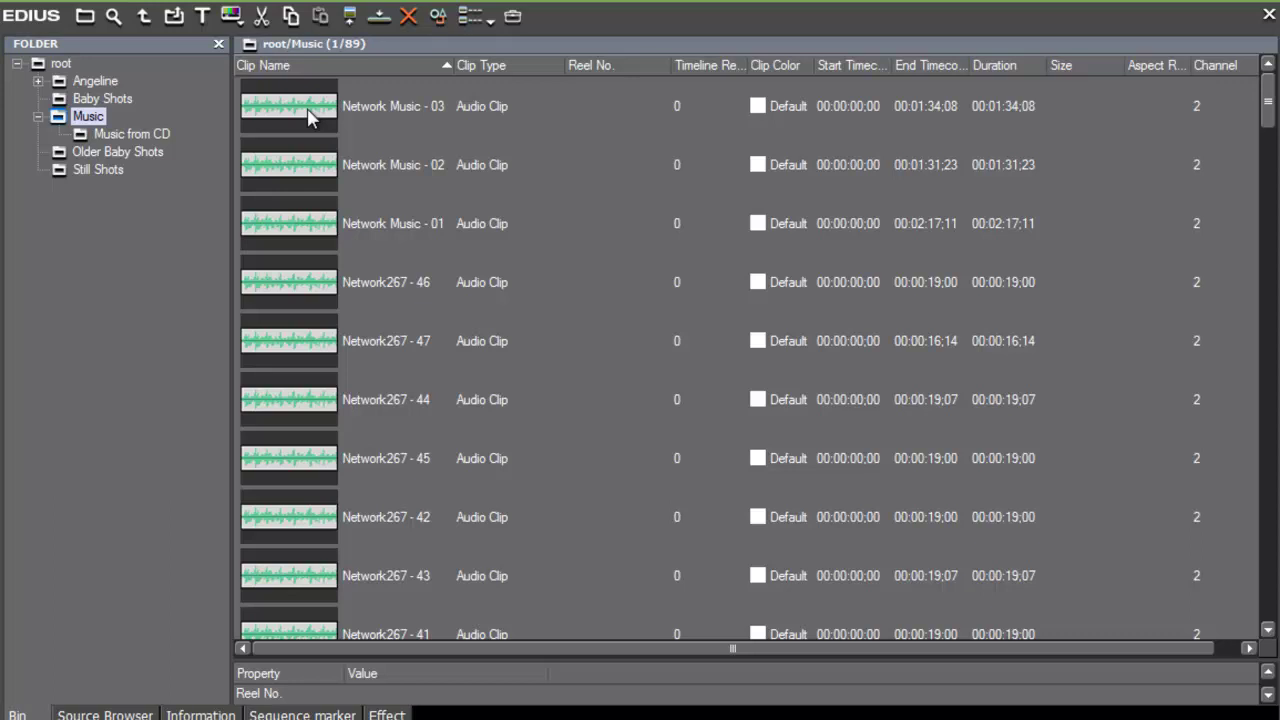
left_click(174, 17)
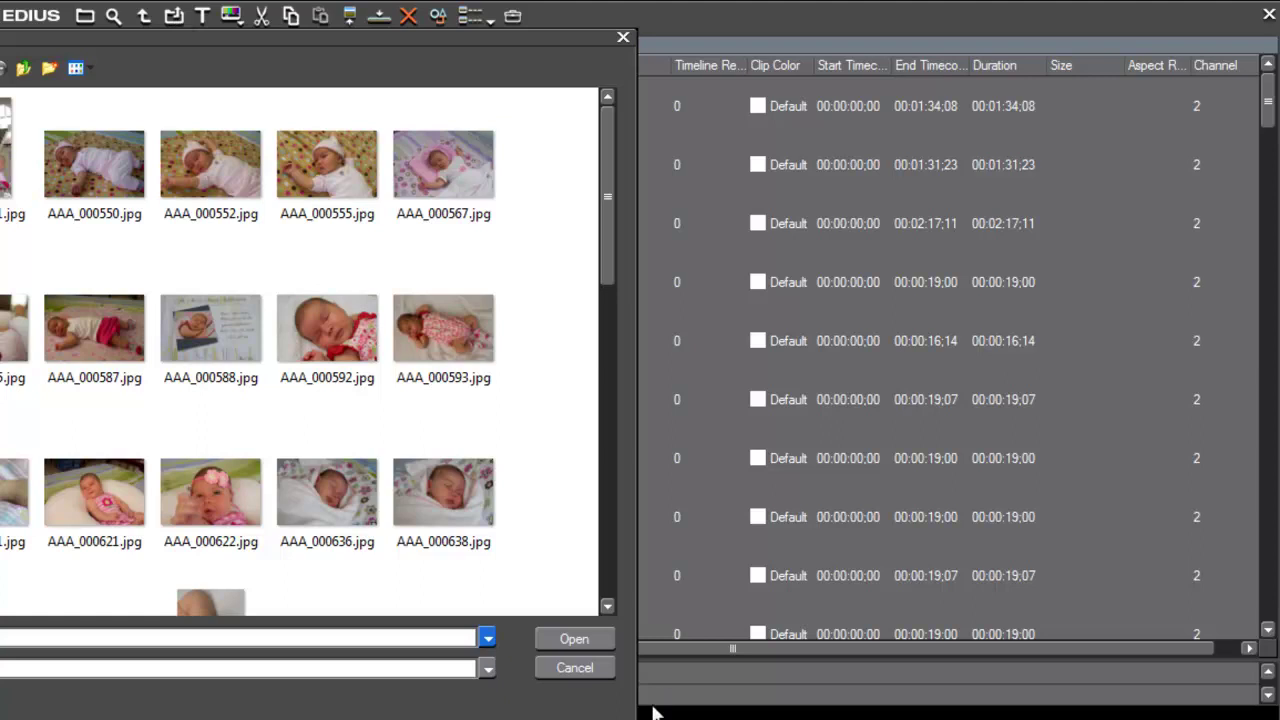
left_click(573, 668)
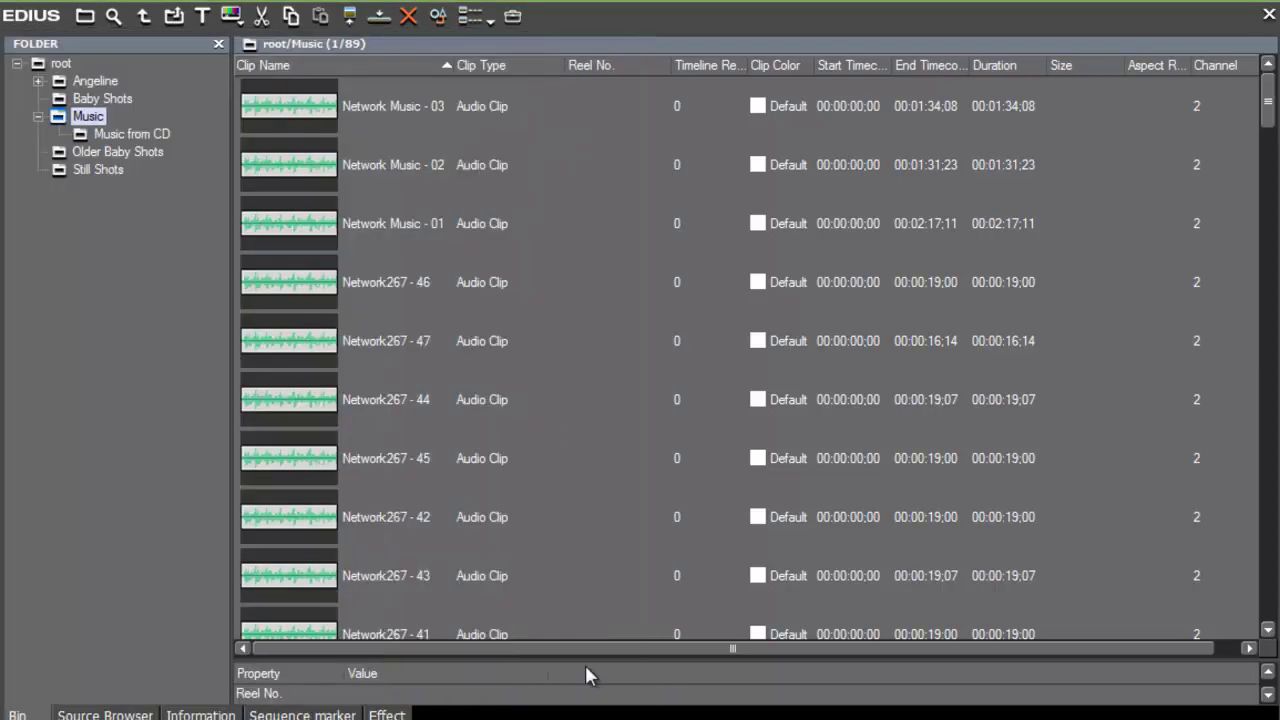
left_click(320, 119)
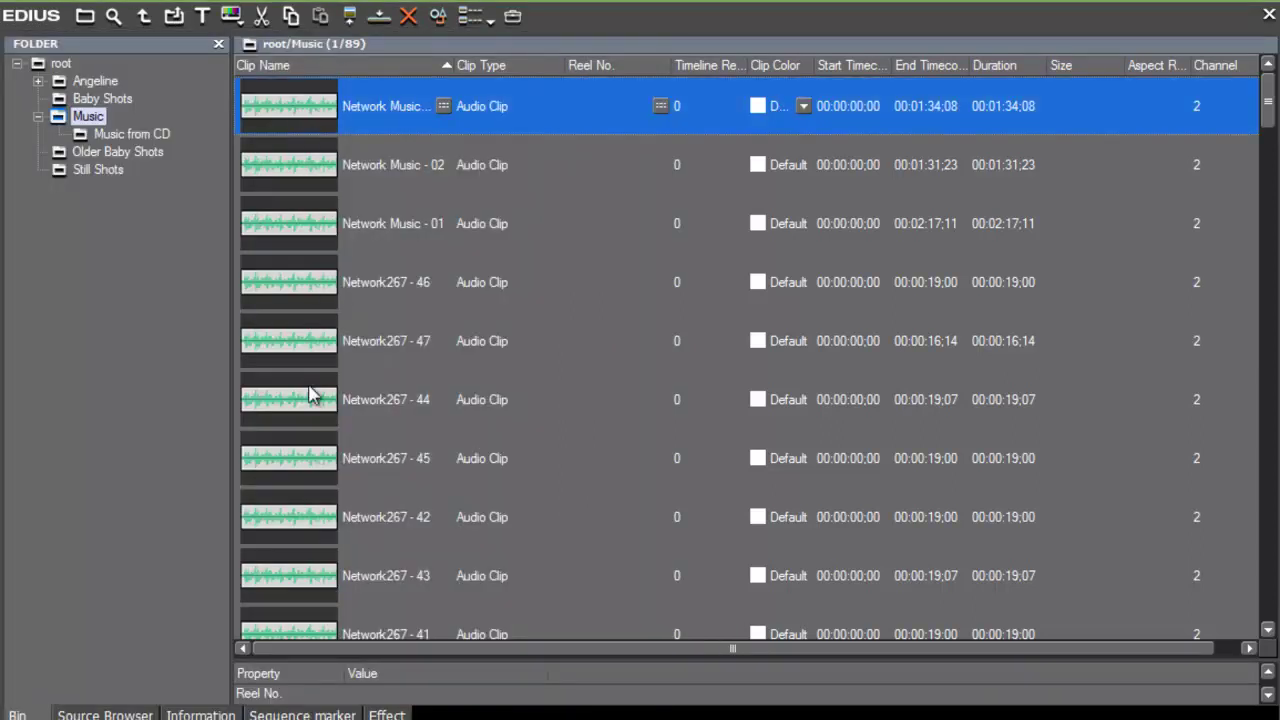
left_click_drag(1266, 100, 1266, 228)
left_click(770, 340)
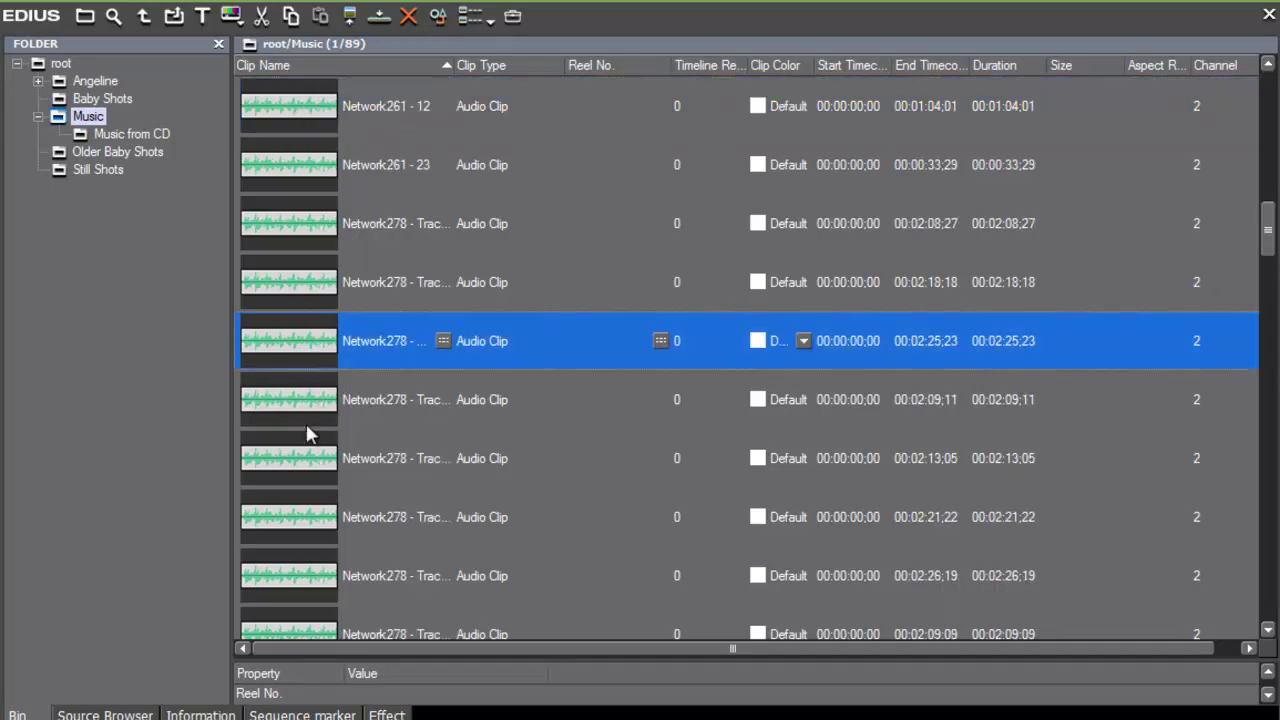
left_click(309, 455)
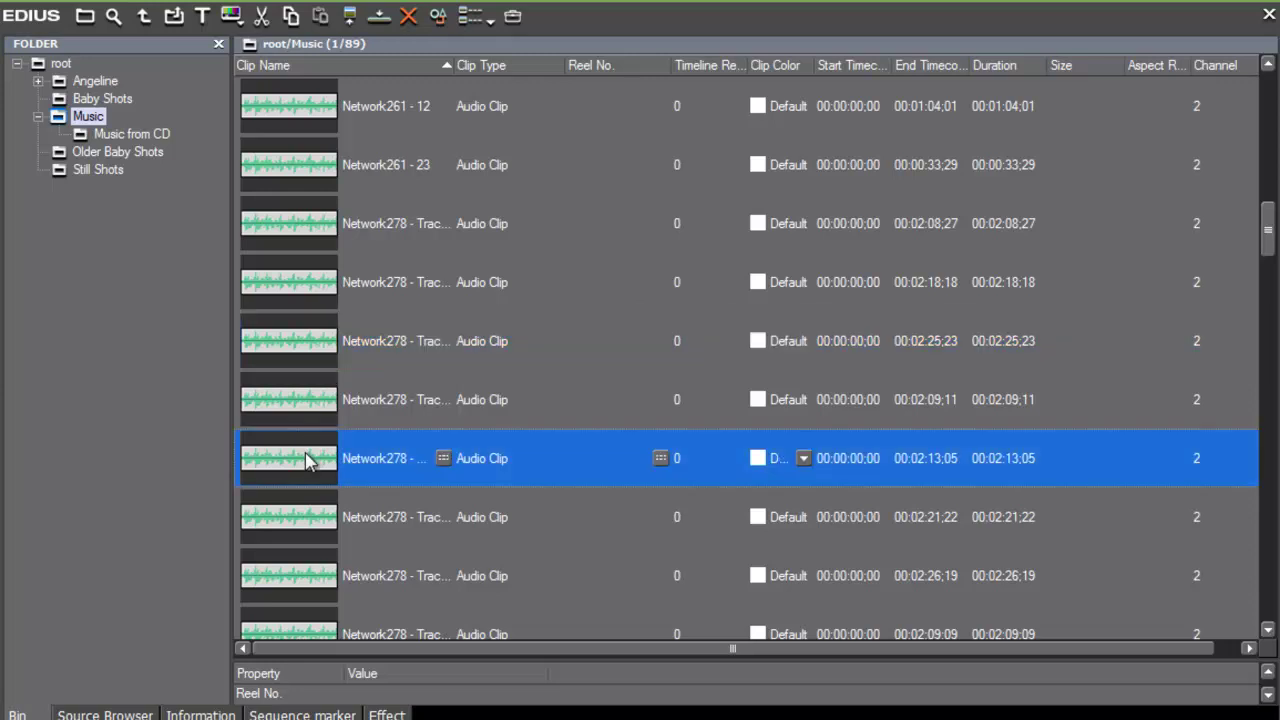
left_click(305, 578)
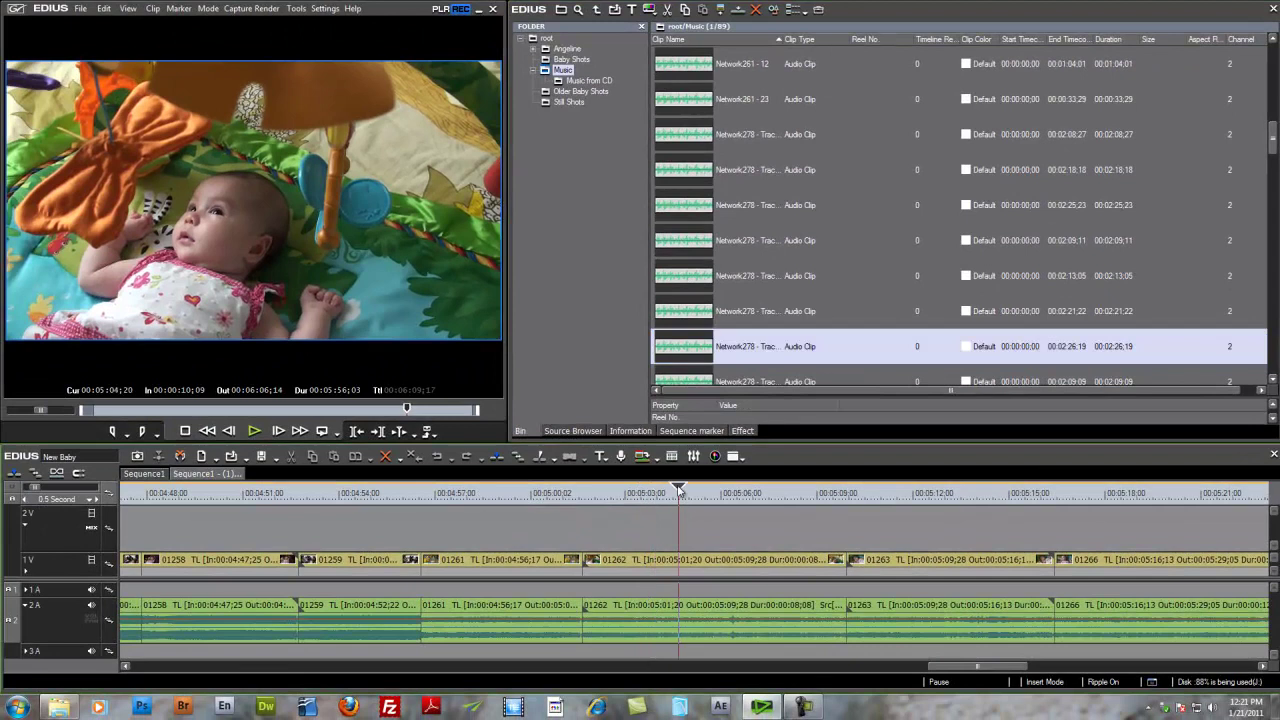
left_click_drag(679, 490, 651, 490)
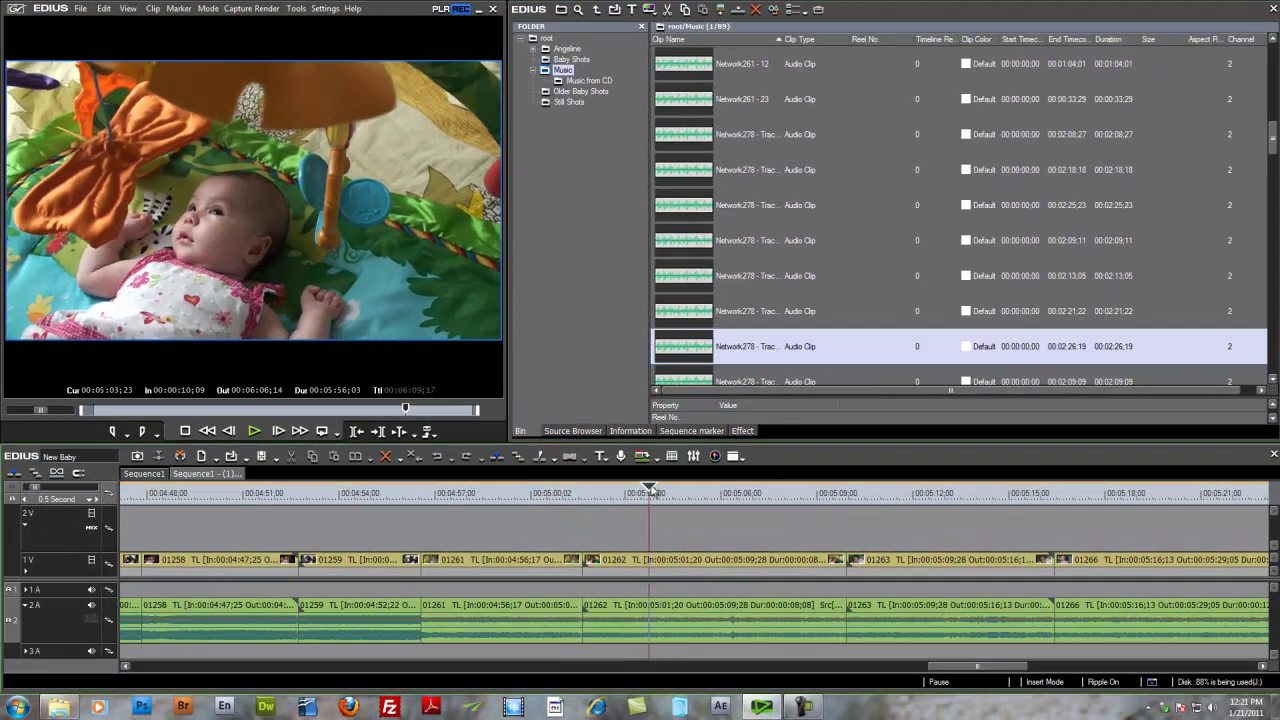
Start Import Sequence and browse to the C:\Music folder holding HDV Music.ezp
left_click(246, 461)
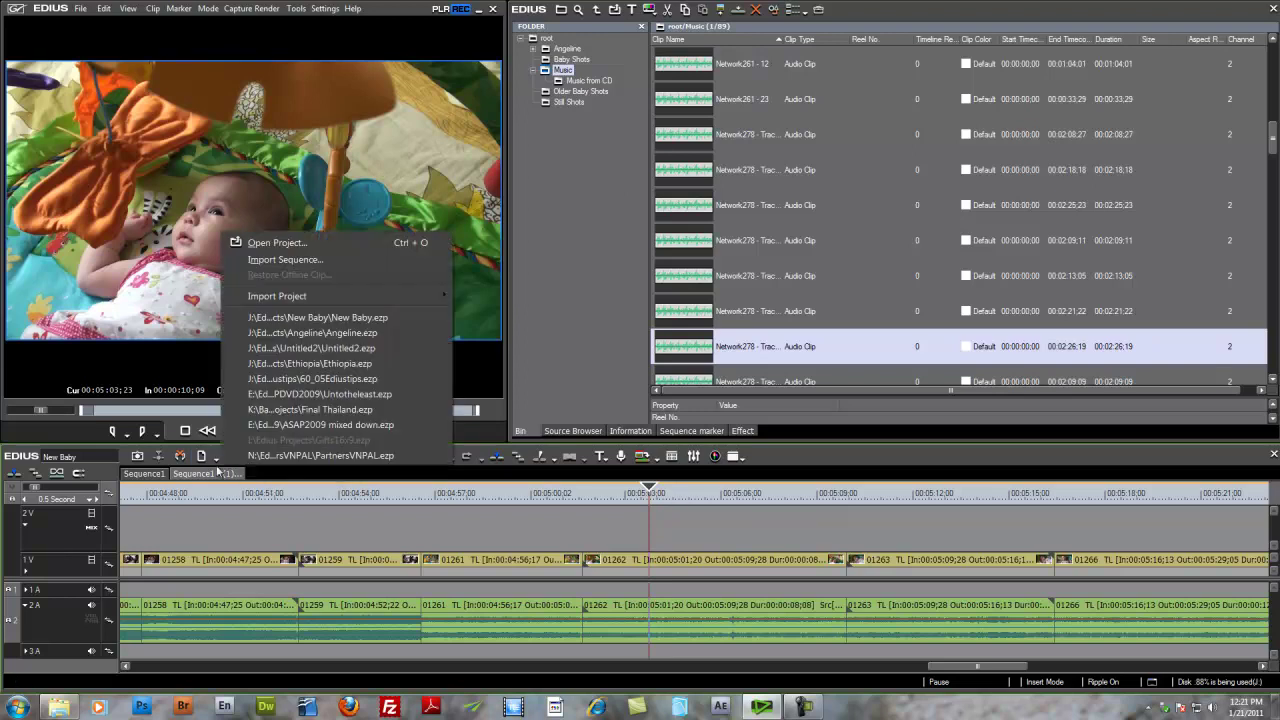
left_click(284, 260)
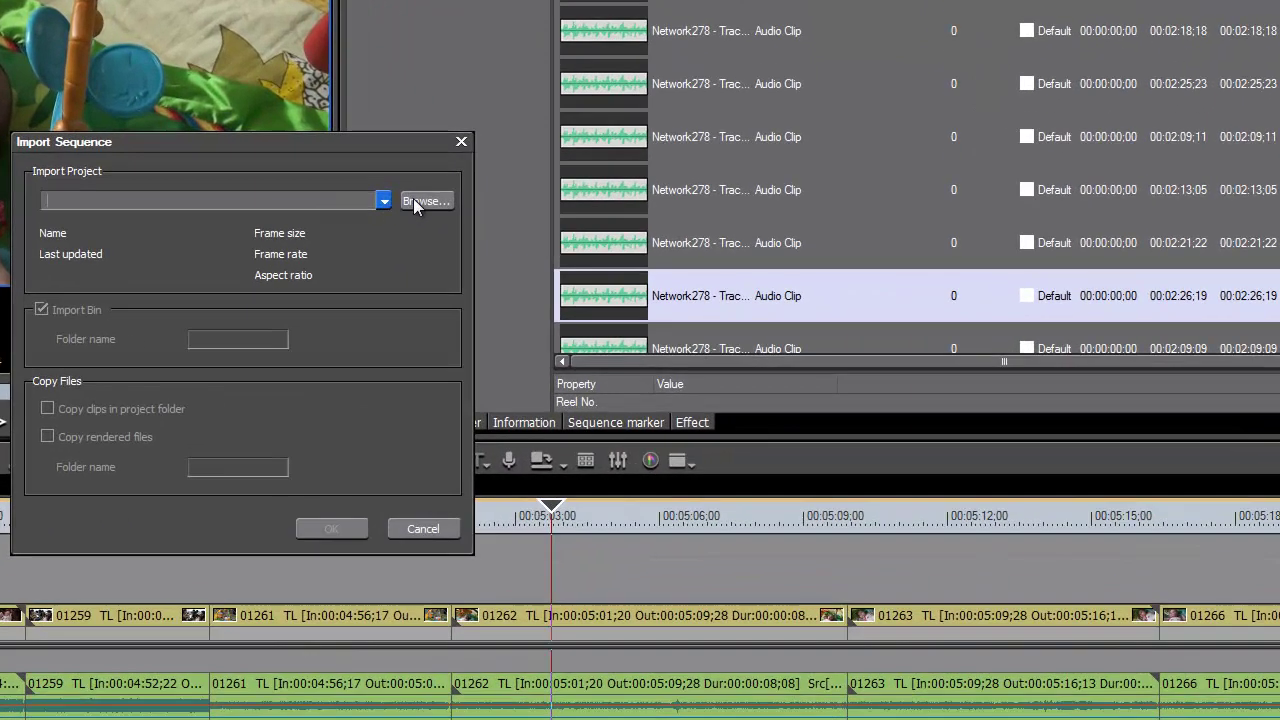
left_click(537, 284)
left_click(603, 86)
left_click(493, 216)
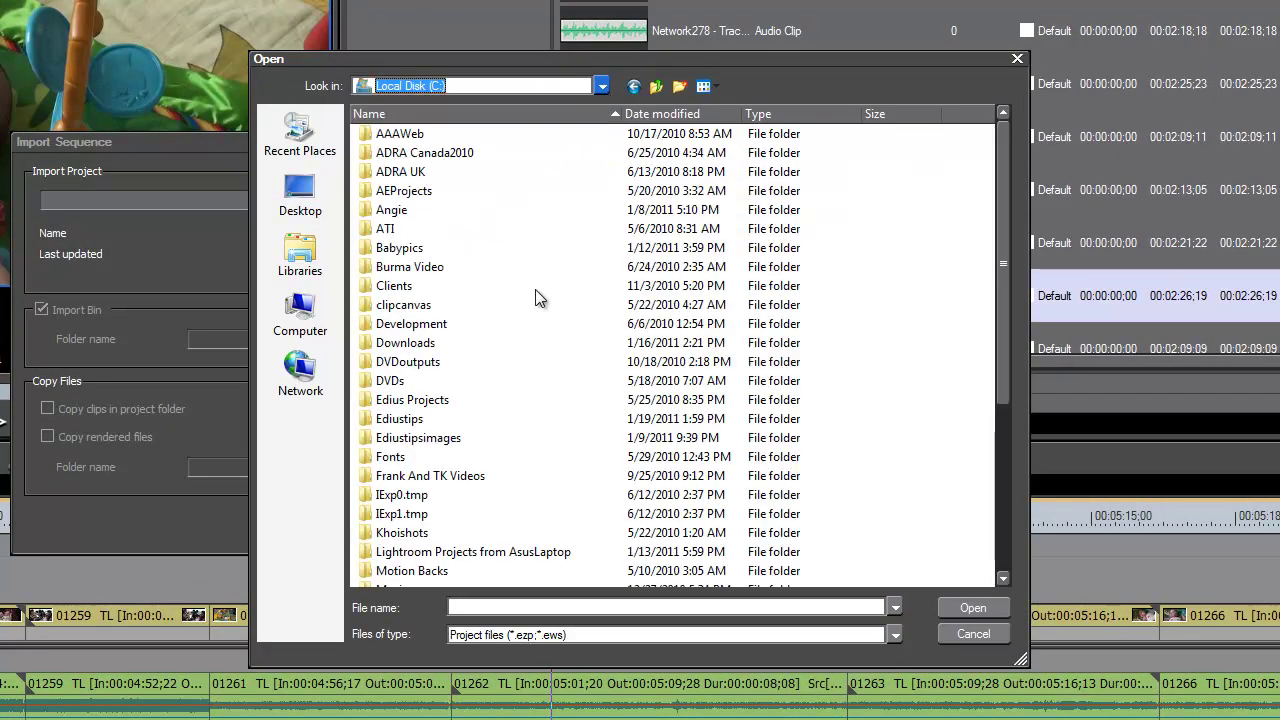
left_click_drag(1004, 300, 1008, 431)
double_click(395, 381)
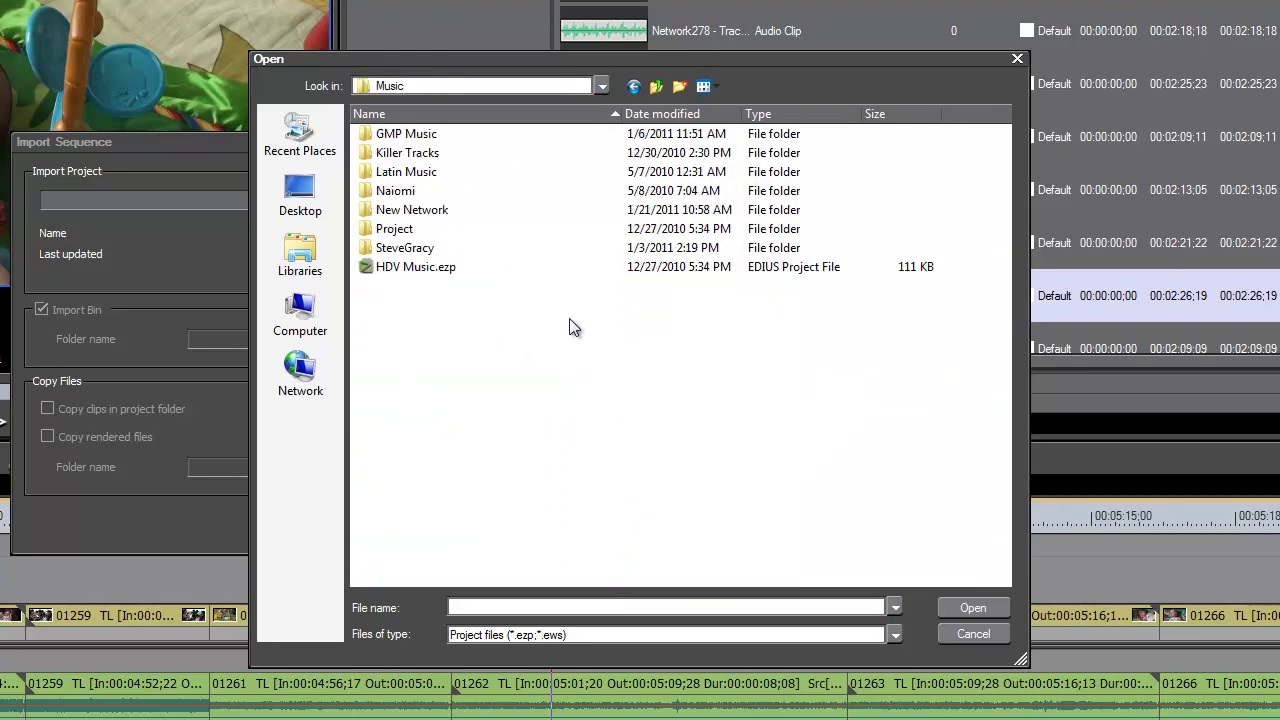
Choose HDV Music.ezp, confirm the import, and accept the settings-mismatch warning
double_click(366, 268)
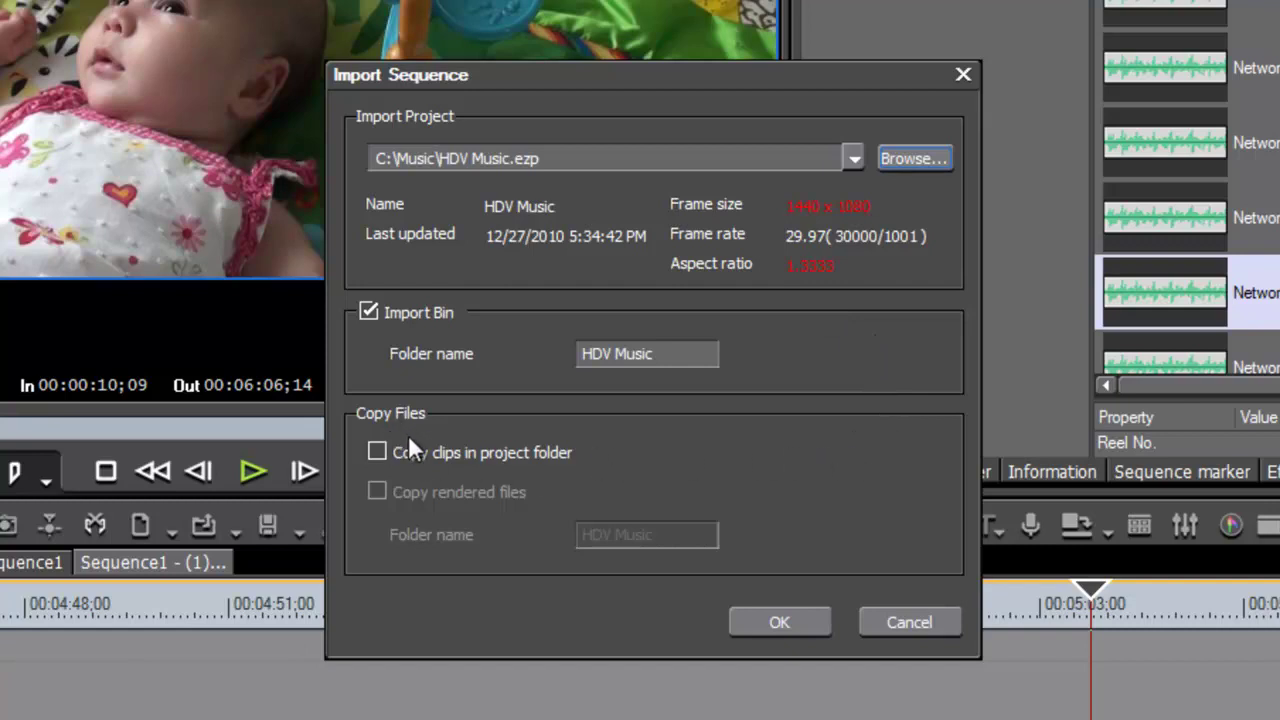
left_click(797, 620)
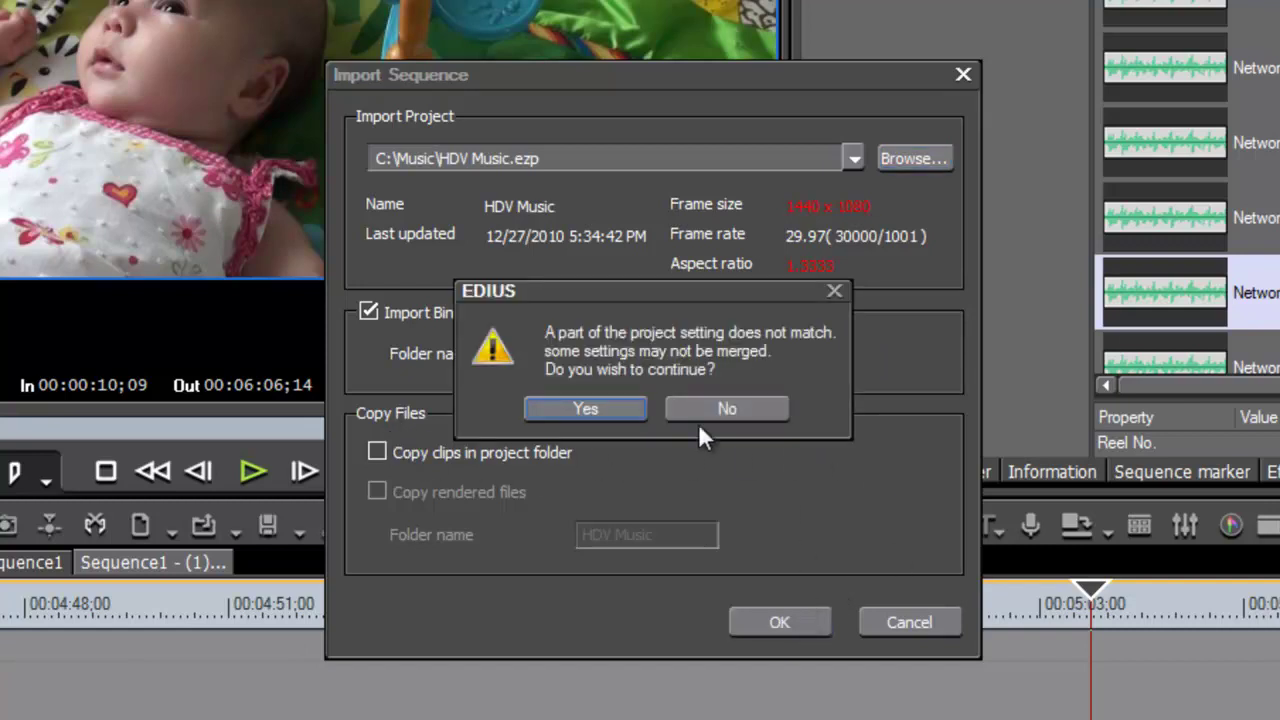
left_click_drag(709, 288, 701, 260)
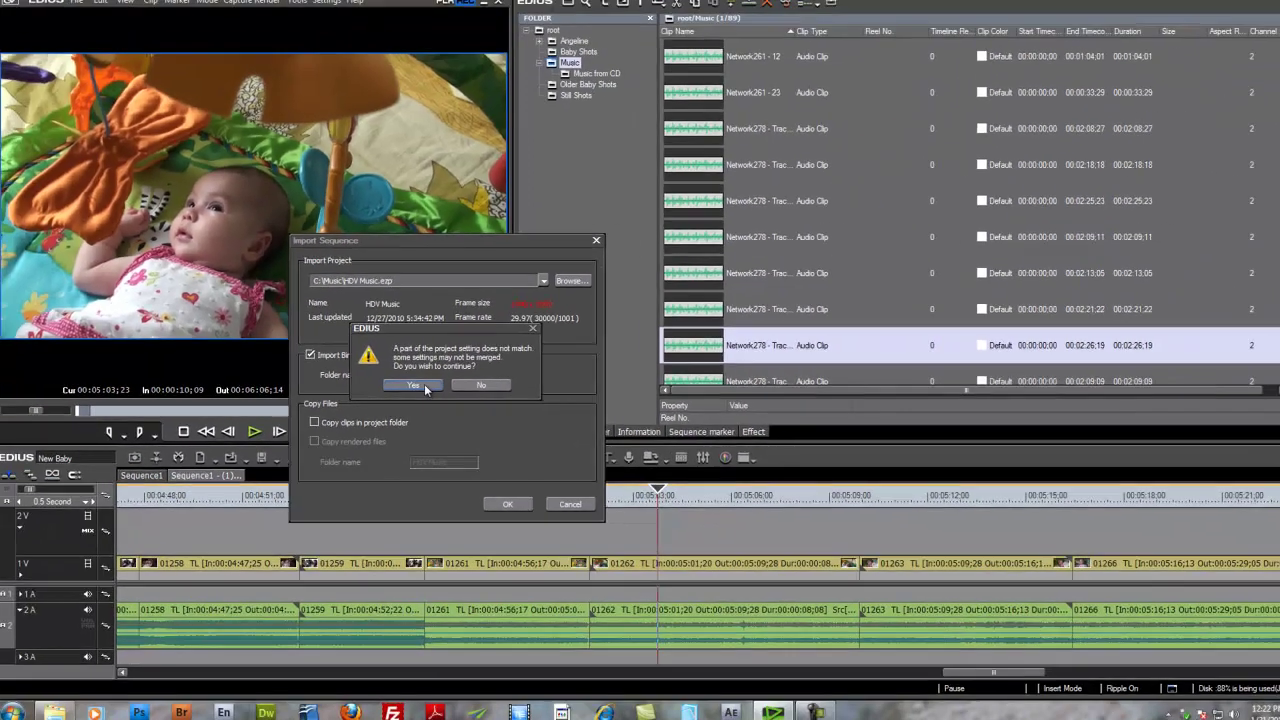
left_click(600, 376)
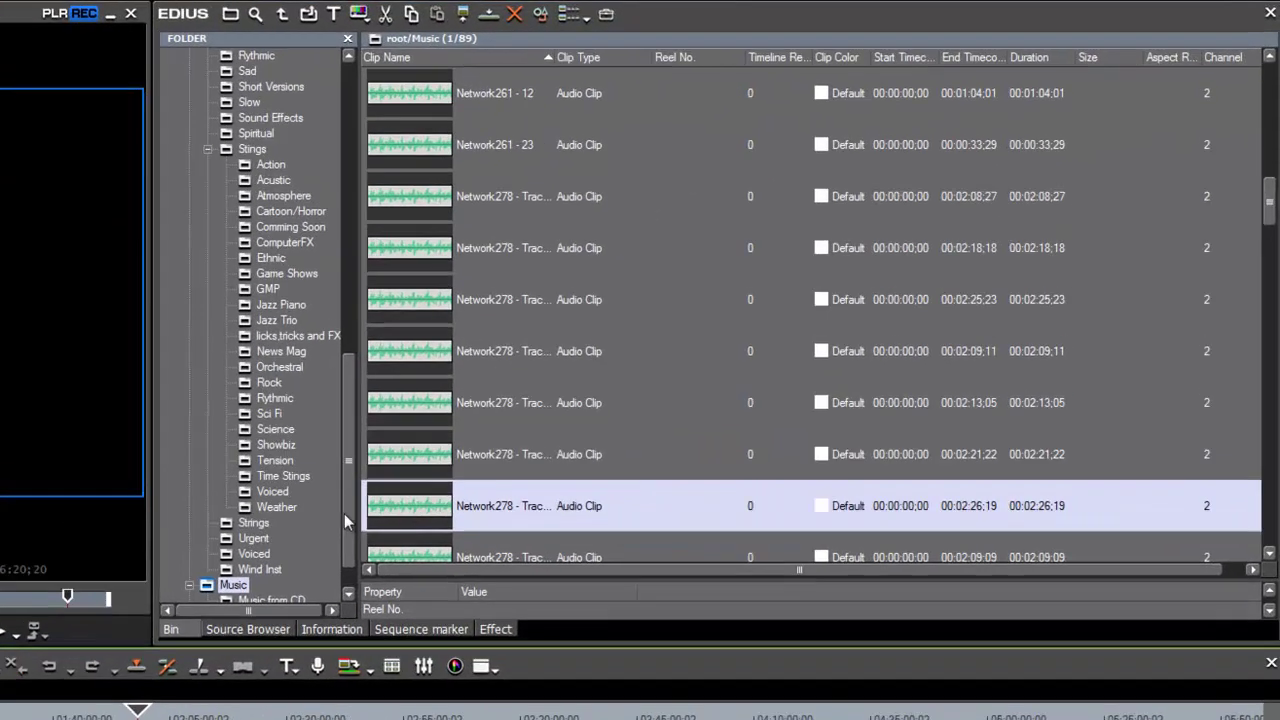
Expand HDV Music, open its Big Band folder, and load Network 286 - 01 into the player
left_click_drag(576, 386, 576, 155)
left_click_drag(330, 212, 326, 150)
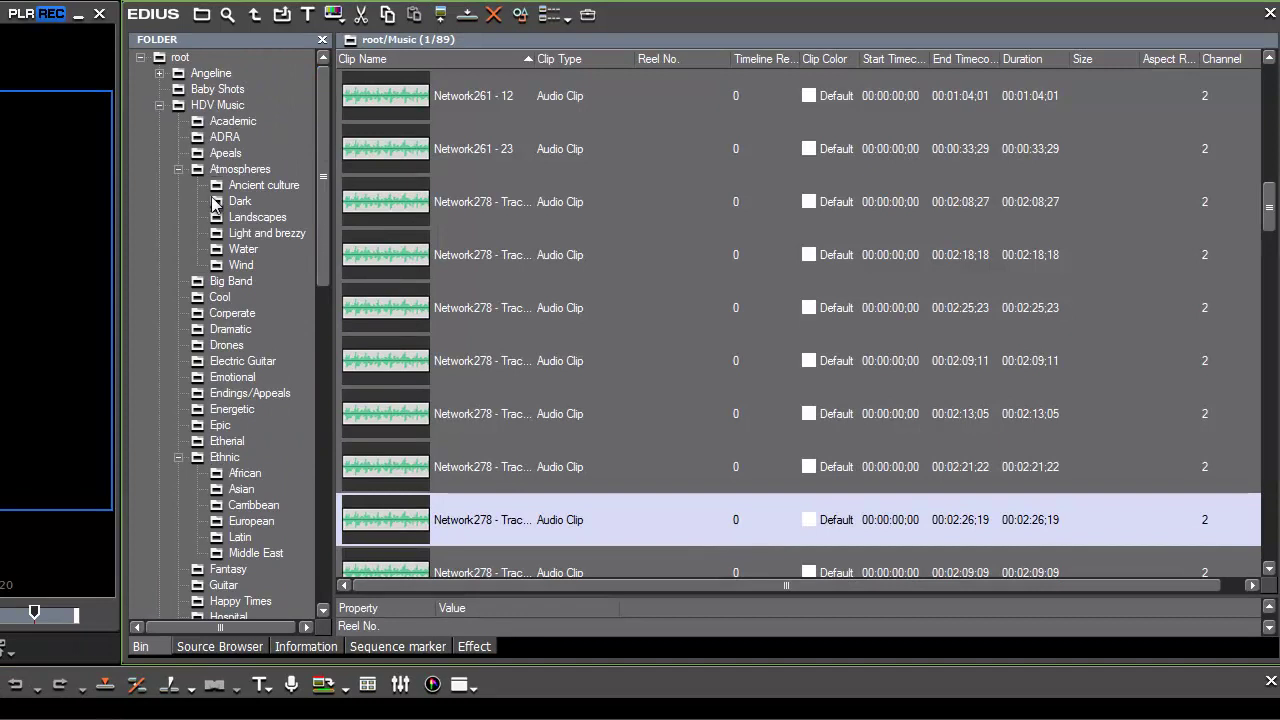
double_click(215, 105)
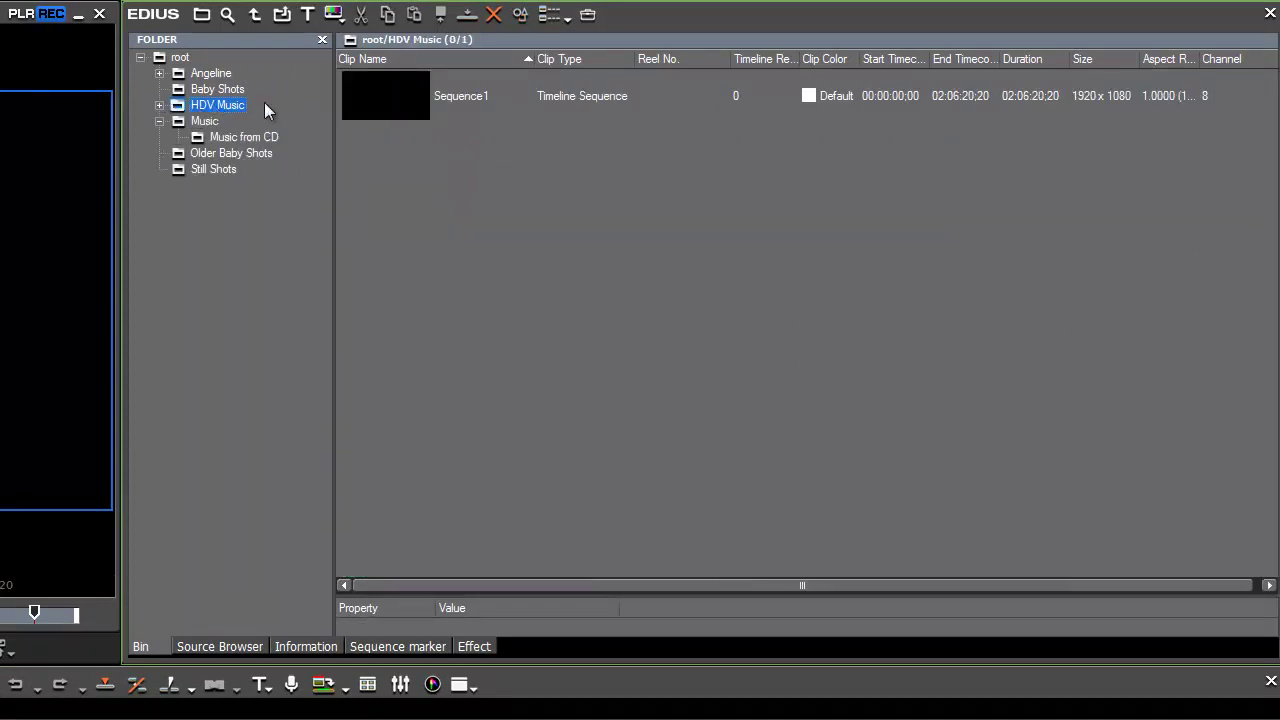
left_click(157, 105)
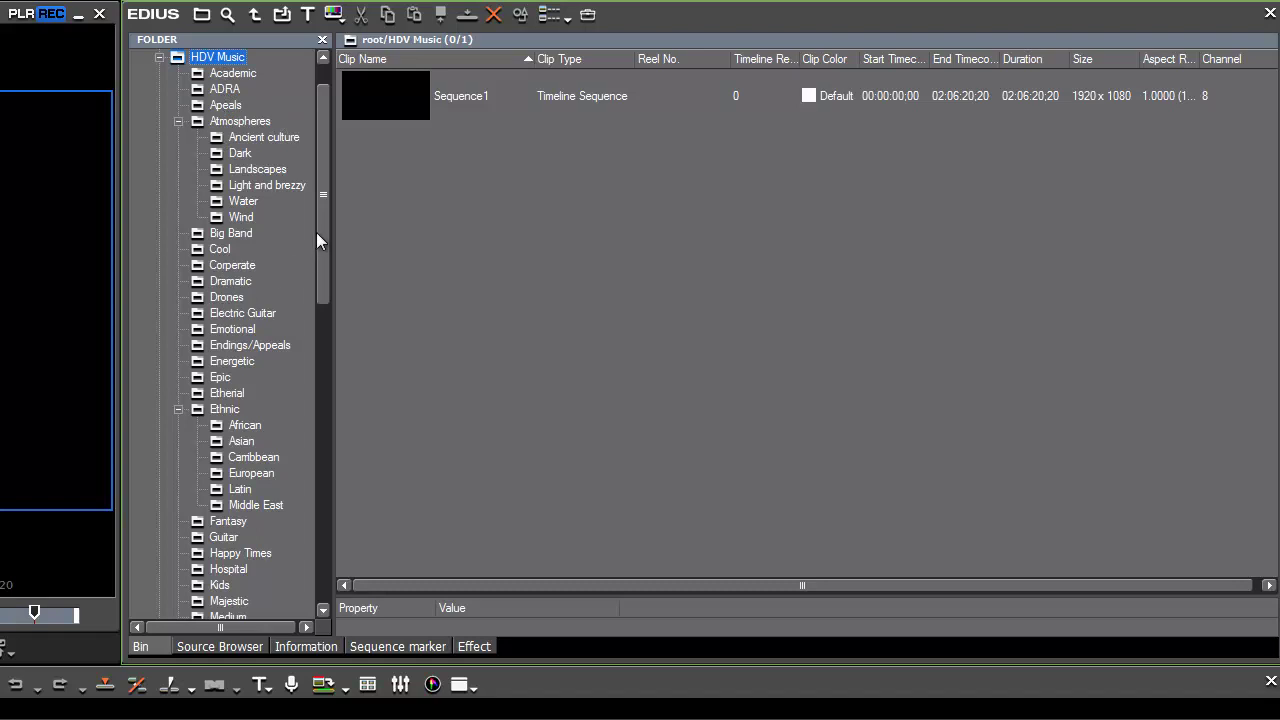
left_click(233, 236)
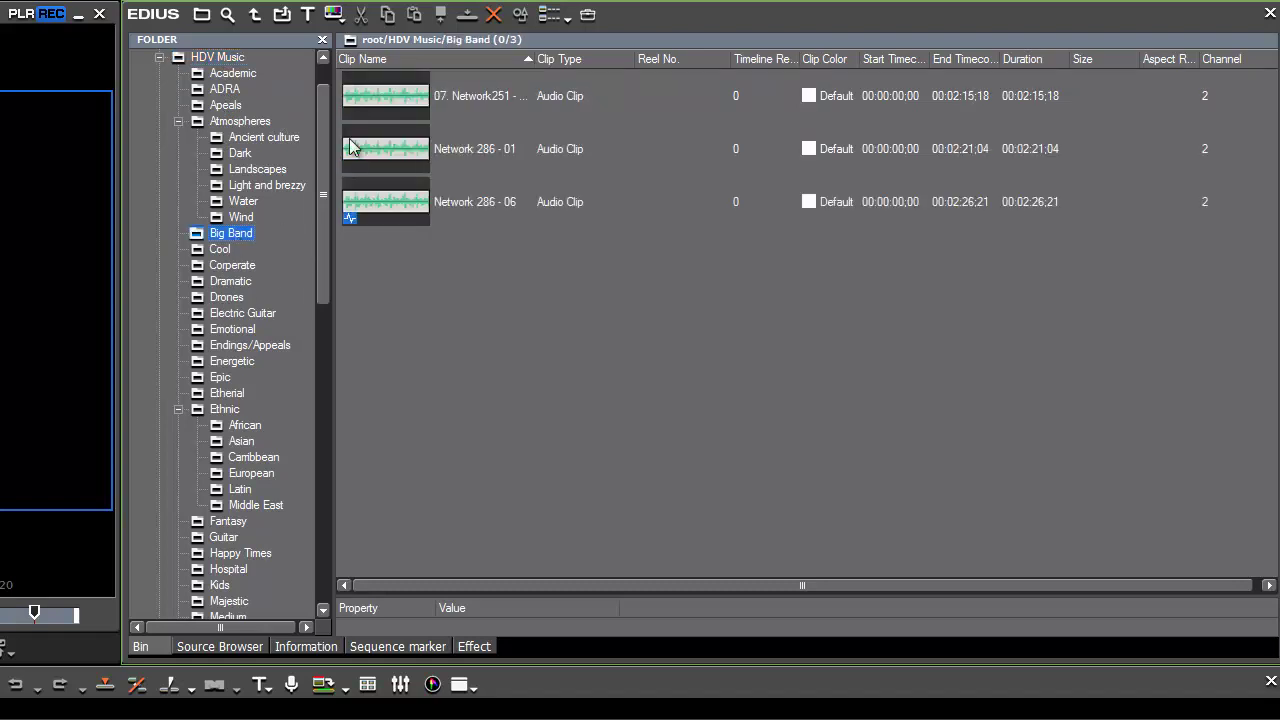
double_click(377, 148)
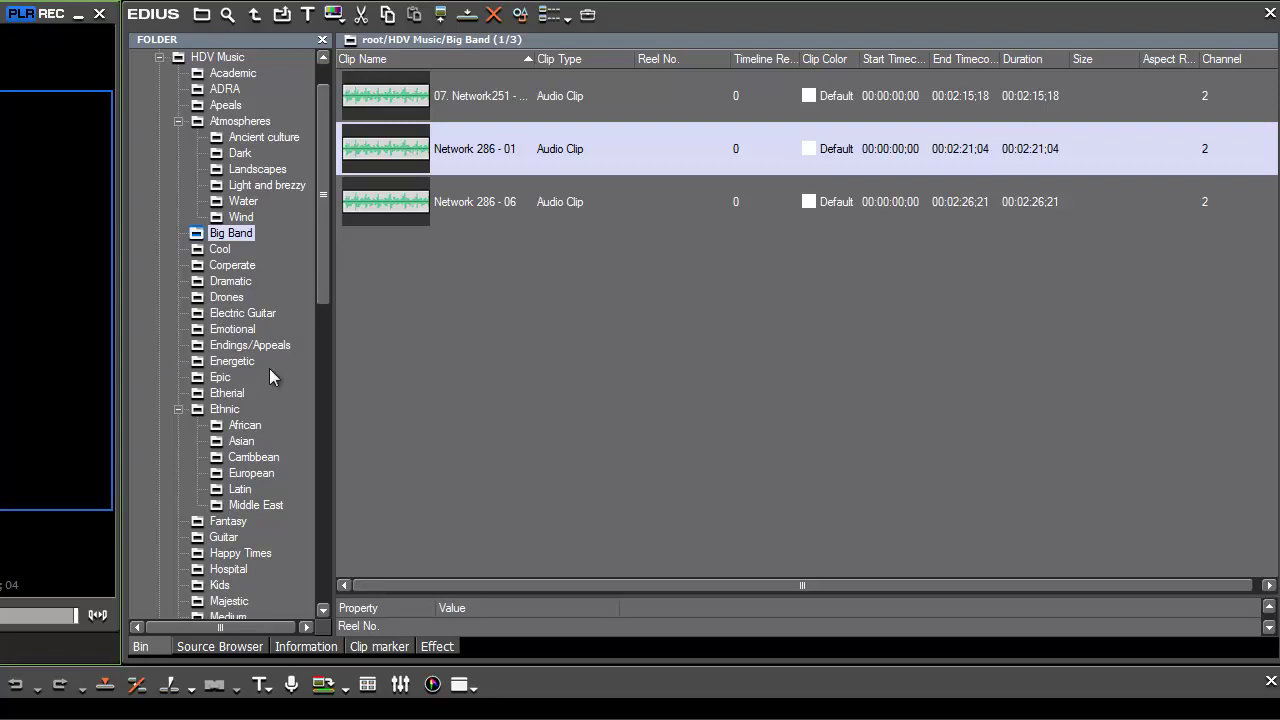
Browse the Emotional, Ethnic and African music categories in the bin tree
left_click(232, 329)
left_click(470, 413)
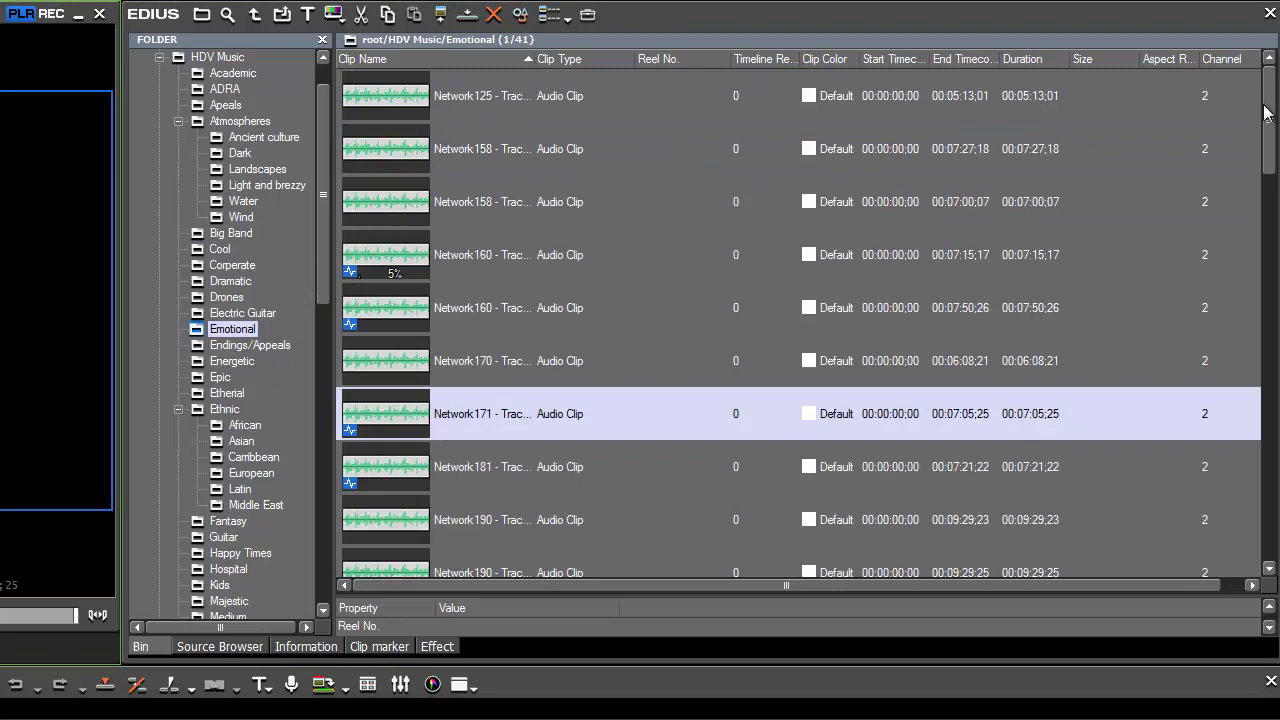
left_click_drag(1268, 130, 1258, 95)
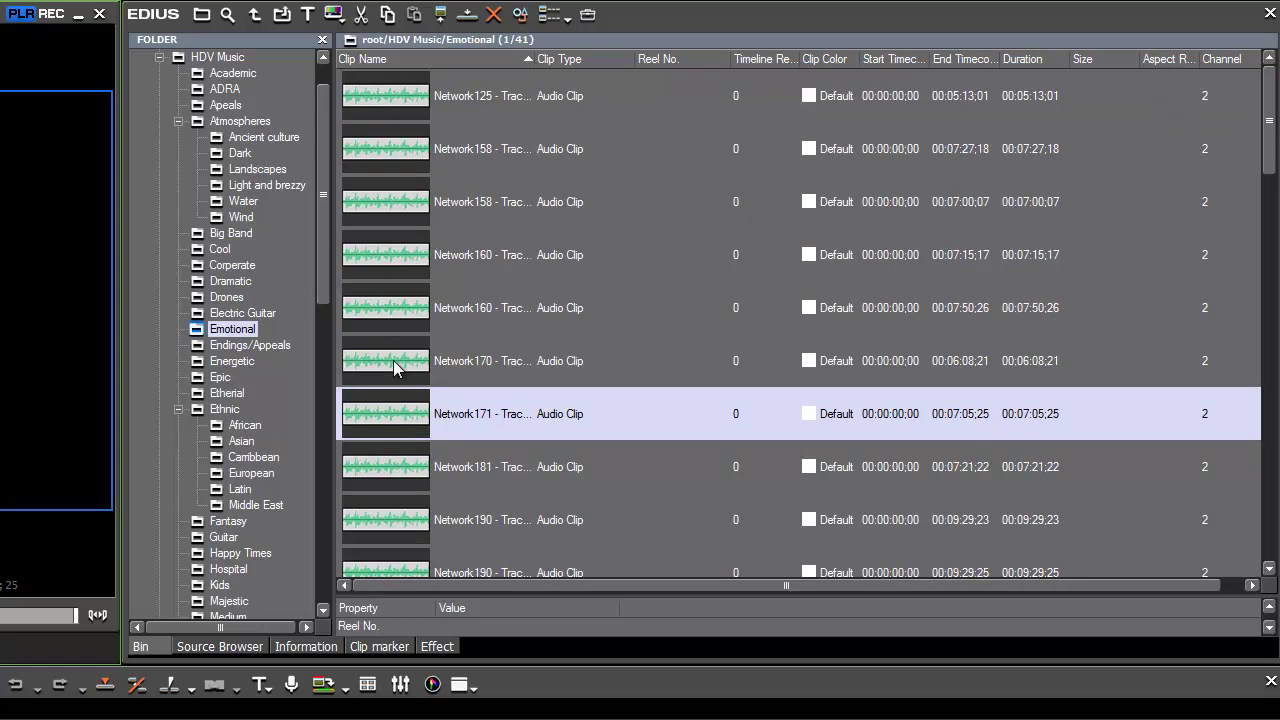
left_click(225, 410)
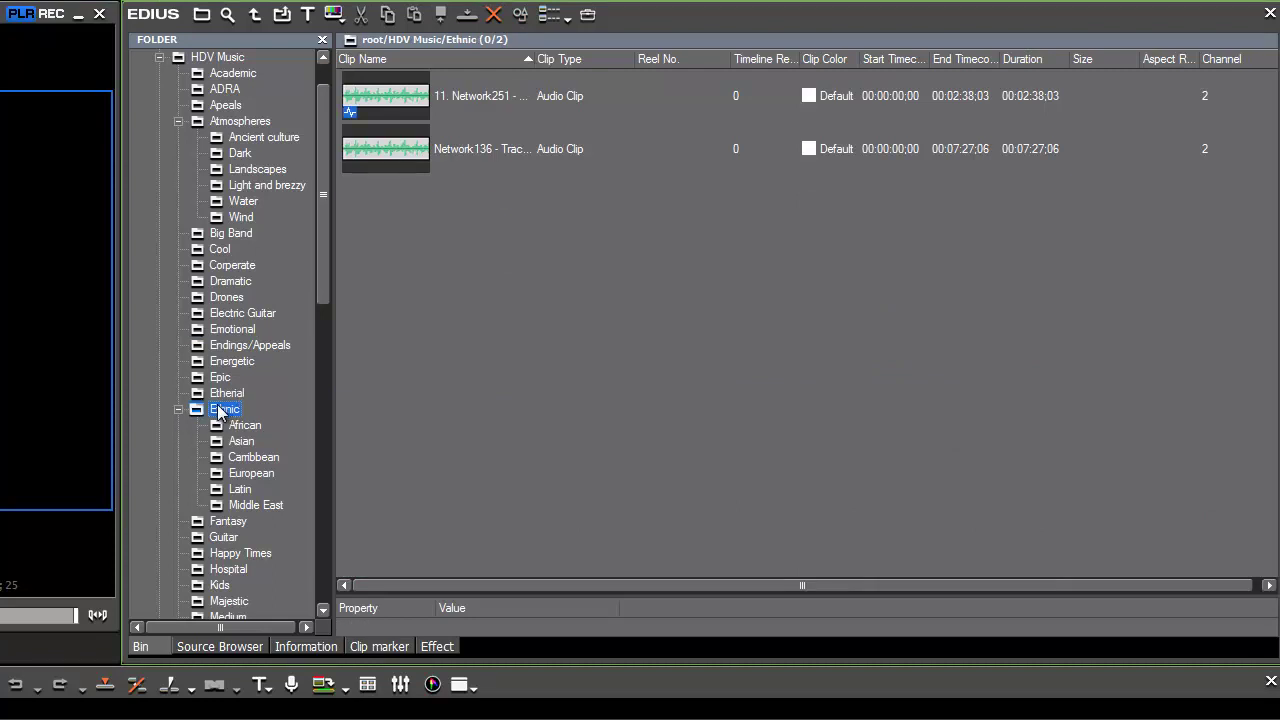
left_click(243, 425)
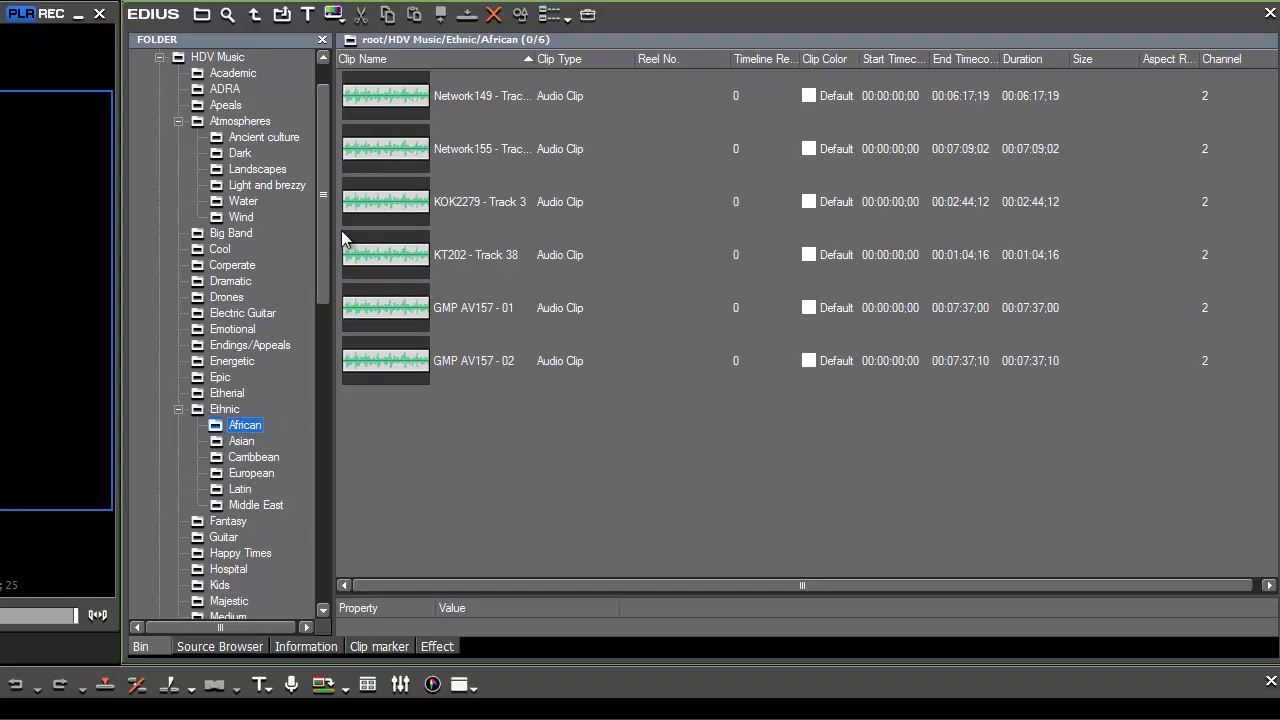
Open the Kids category and select its Network153 clip
left_click_drag(321, 249, 328, 330)
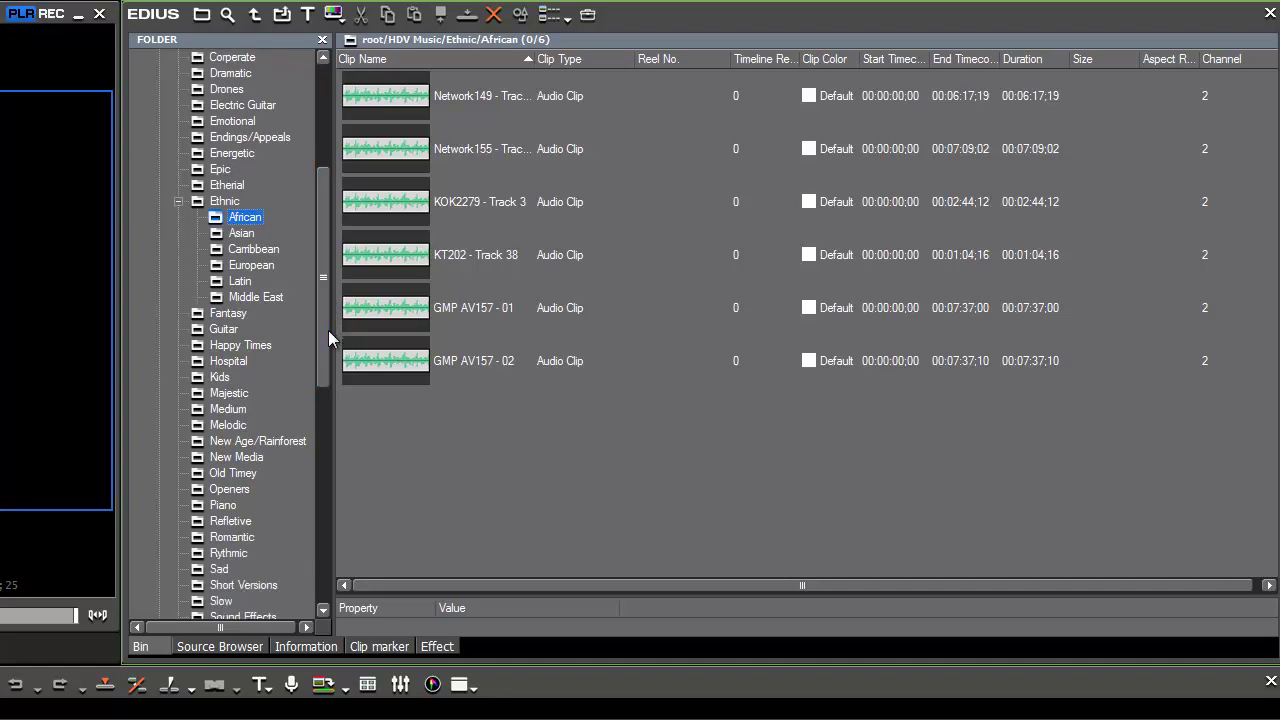
left_click(218, 378)
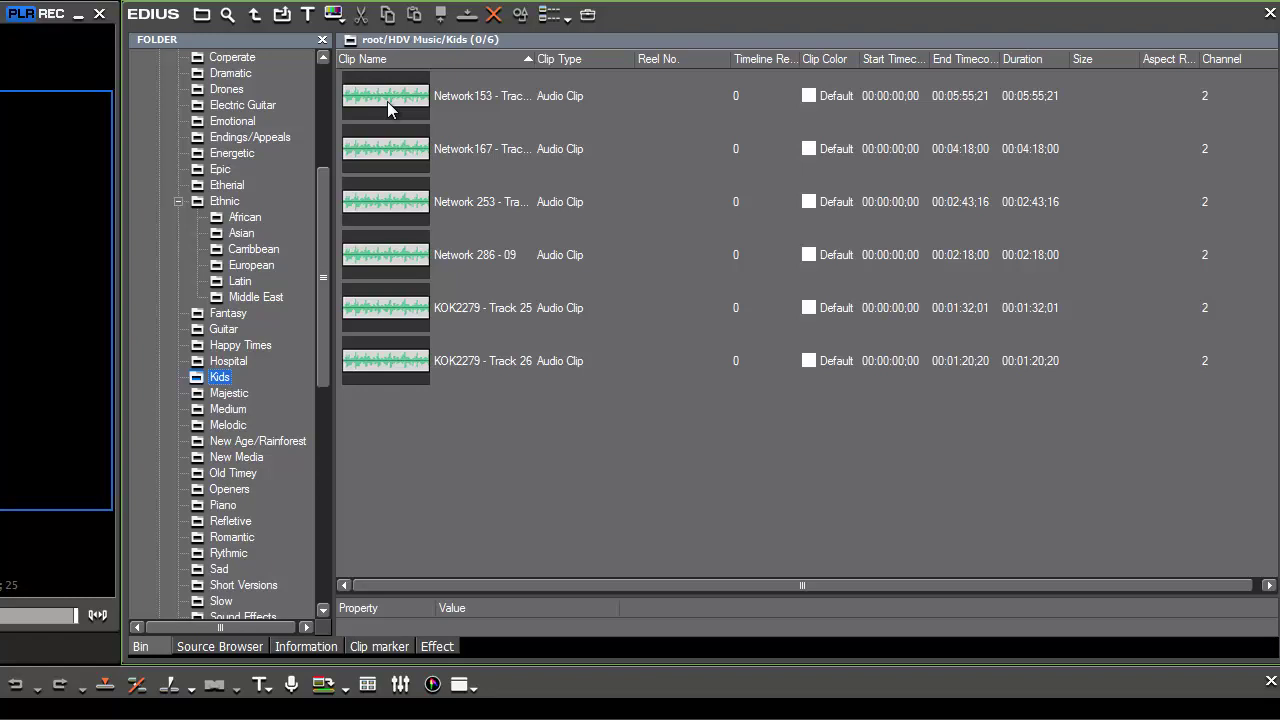
left_click(387, 101)
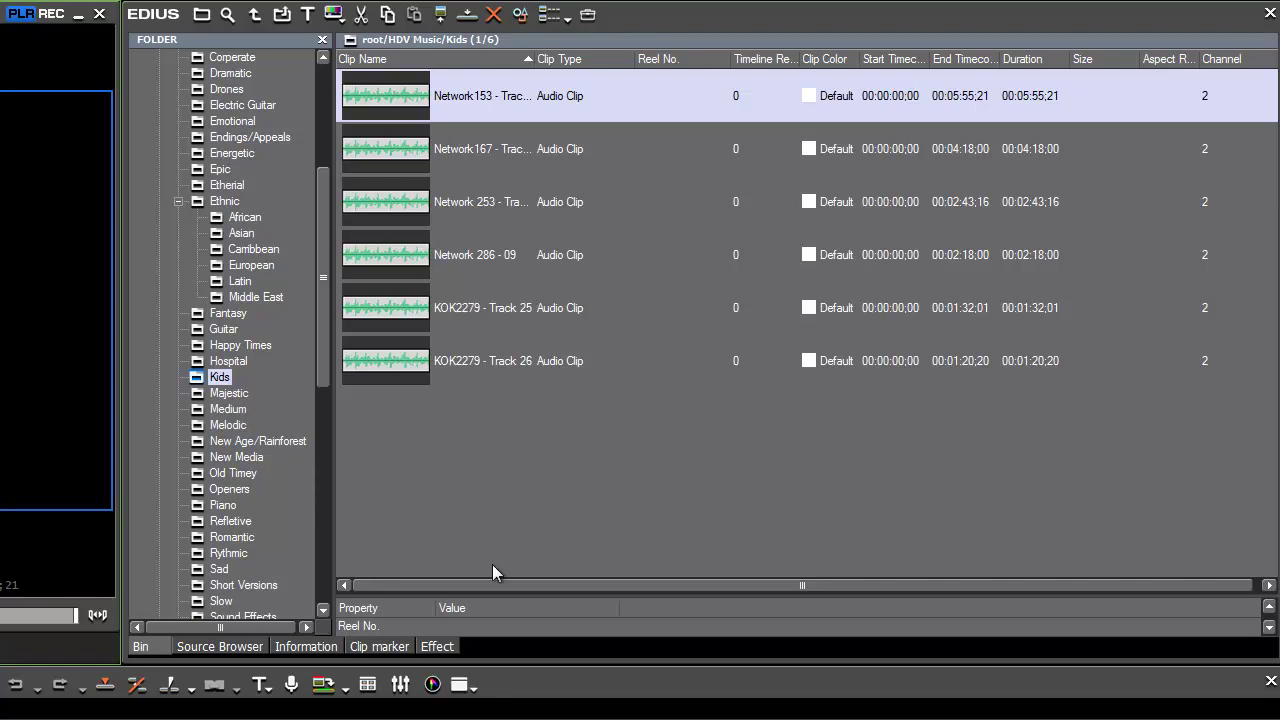
Collapse the HDV Music folder to show its single Sequence1 timeline sequence
scroll(330, 370, "up", 5)
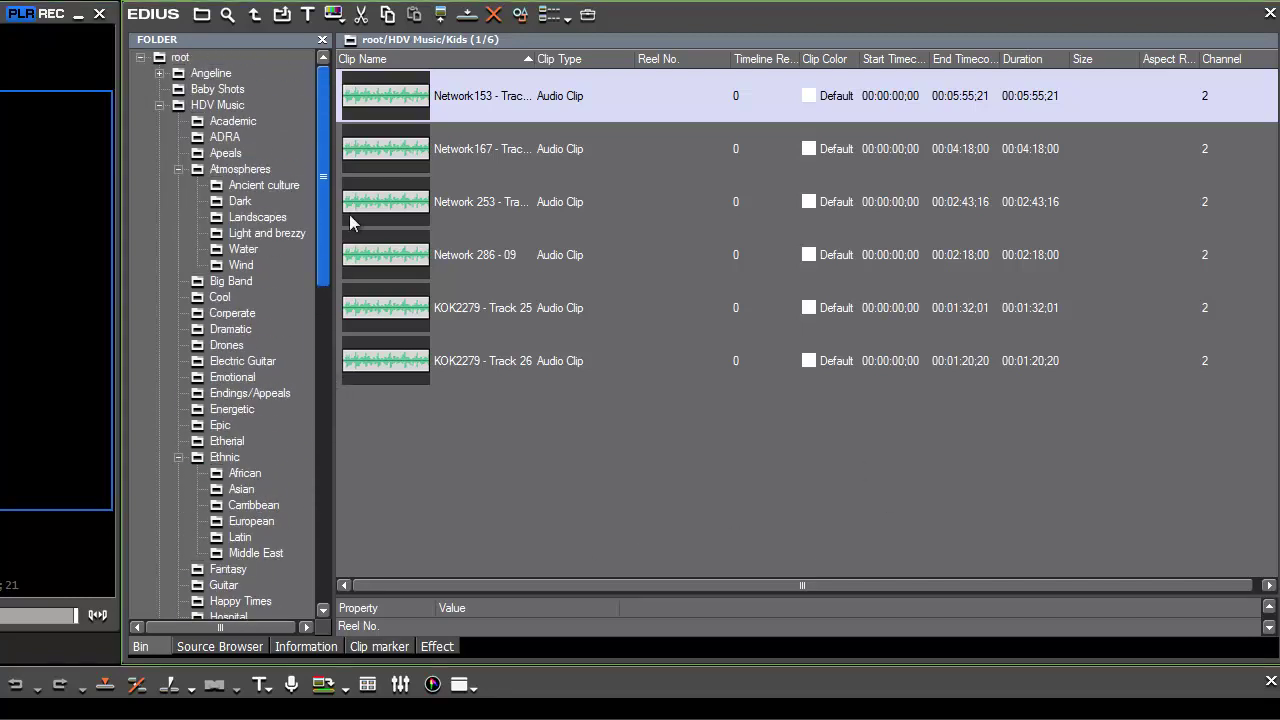
left_click(158, 105)
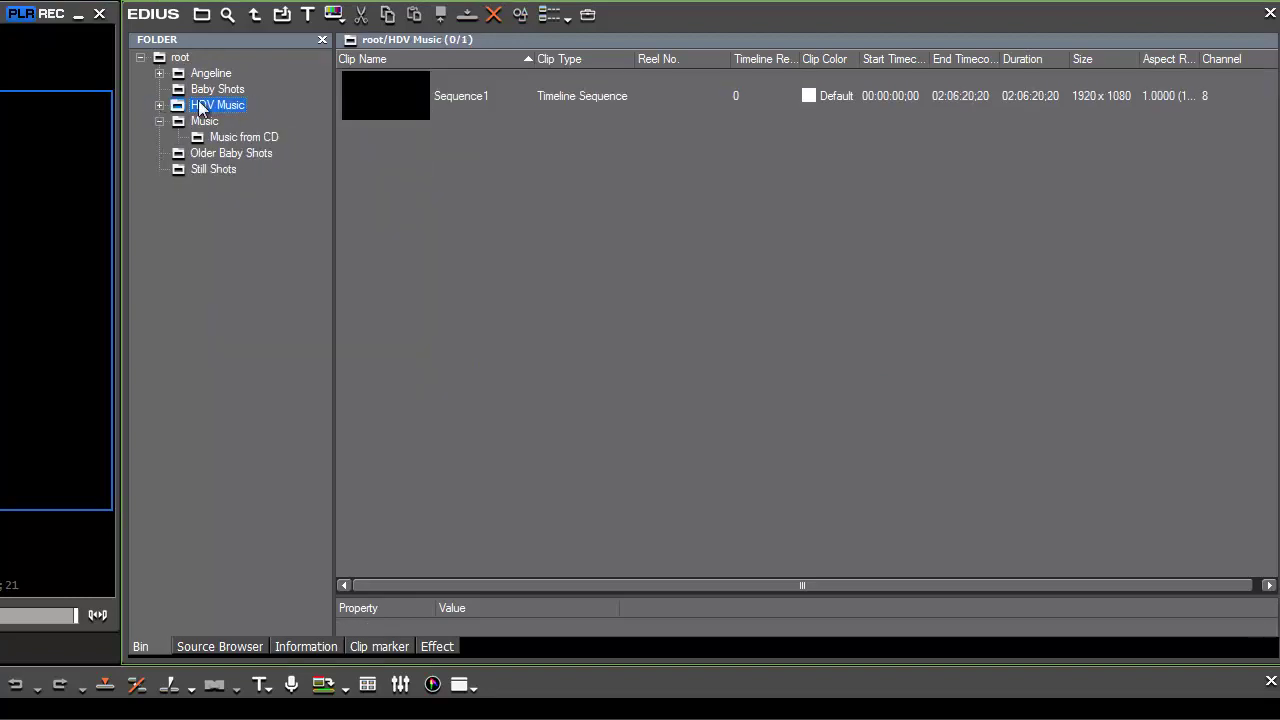